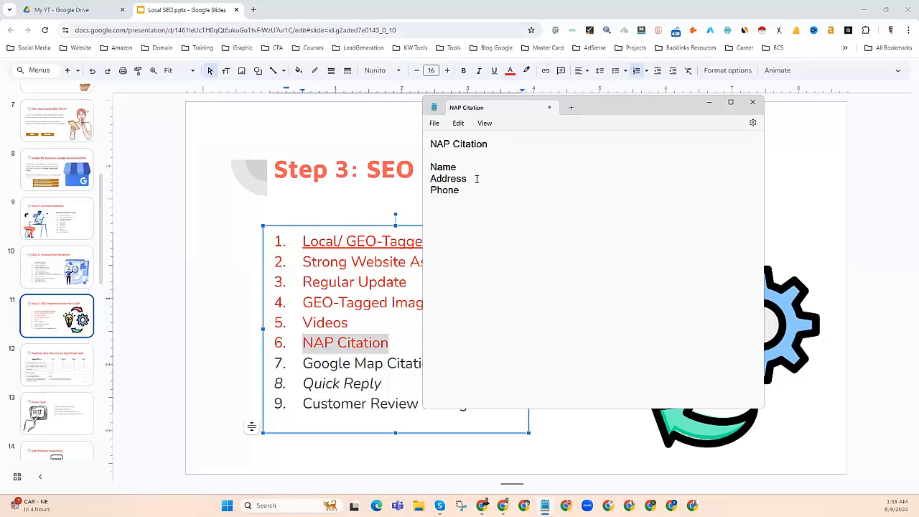
# Step: Search 'google map' in a new tab and open Google Maps from the results
pyautogui.click(253, 10)
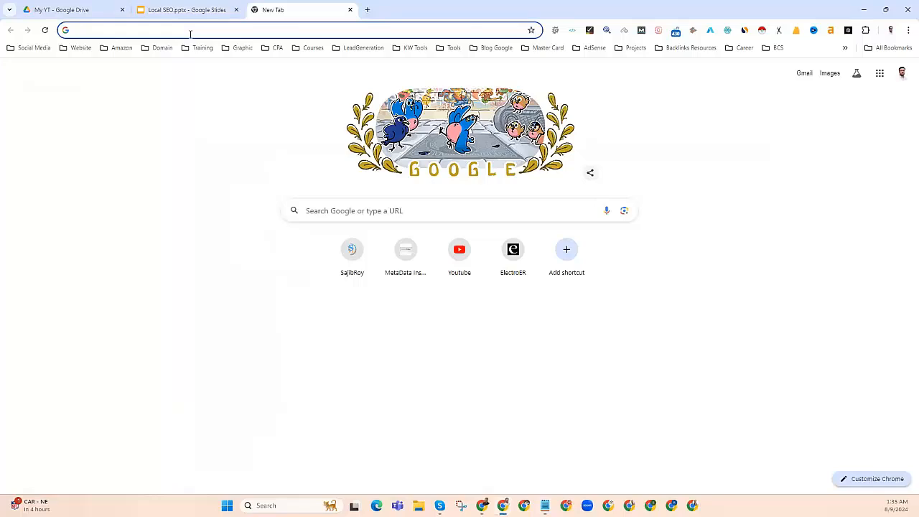
pyautogui.write('google ma')
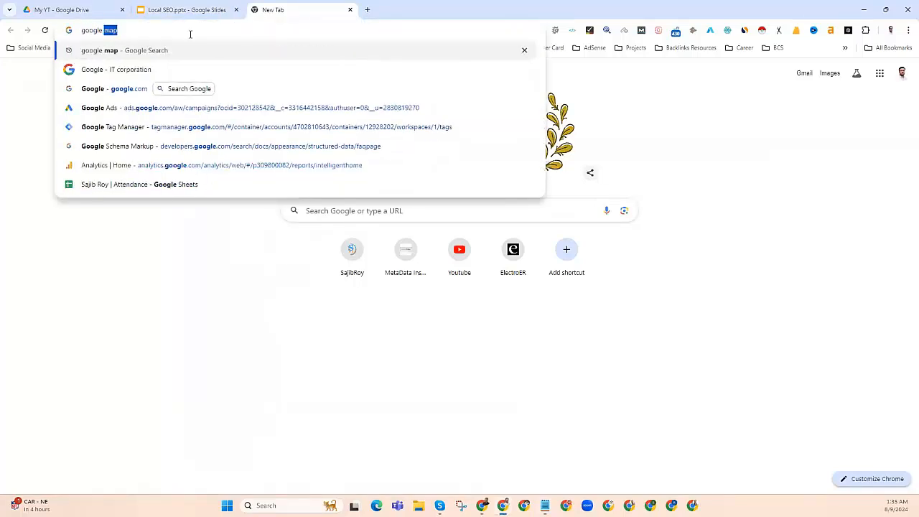
pyautogui.write('p')
pyautogui.press('Return')
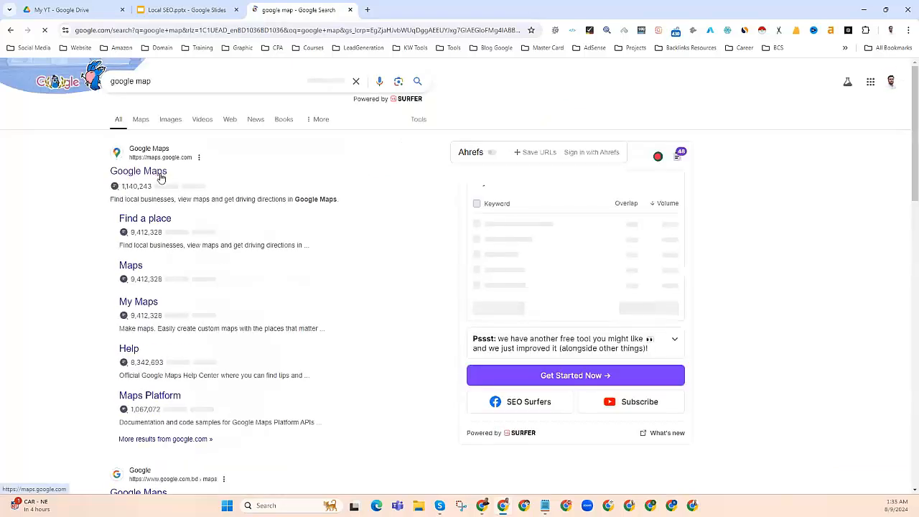
pyautogui.click(137, 171)
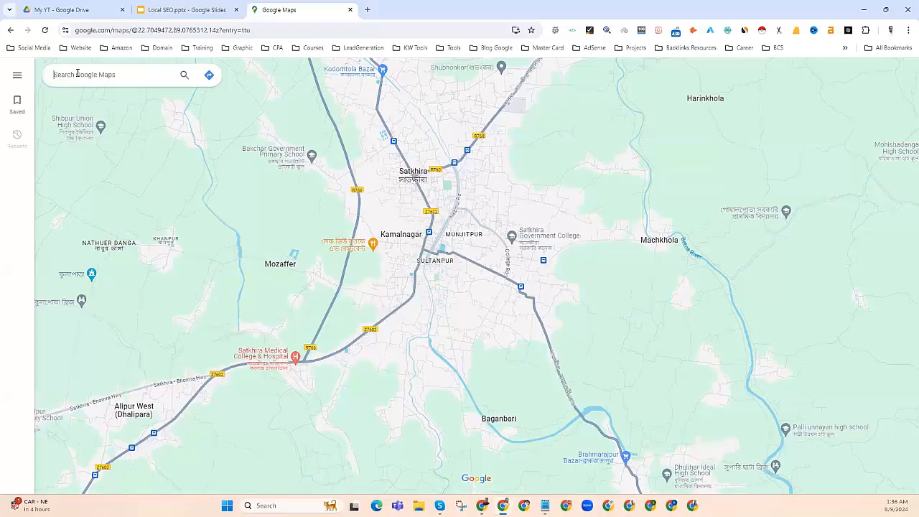
# Step: Search Maps for 'curtain' and open the Janata Textiles place details
pyautogui.write('curtain')
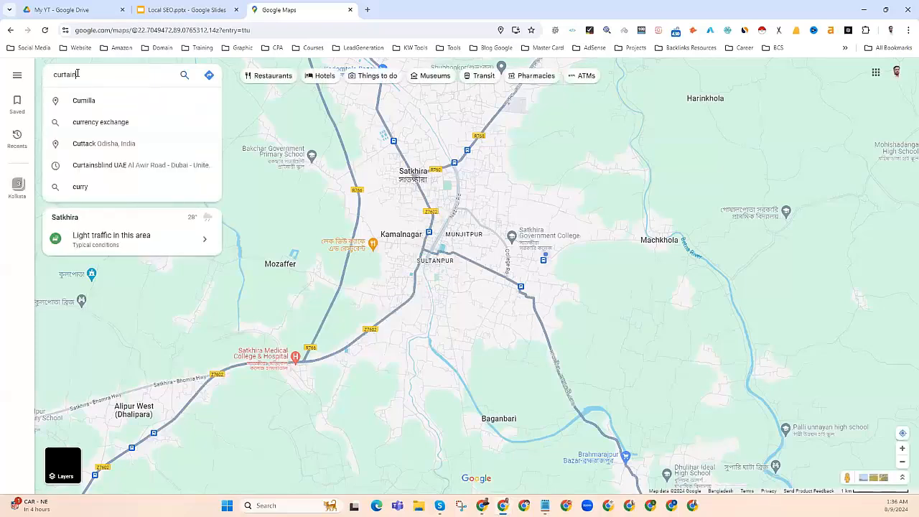
pyautogui.press('Return')
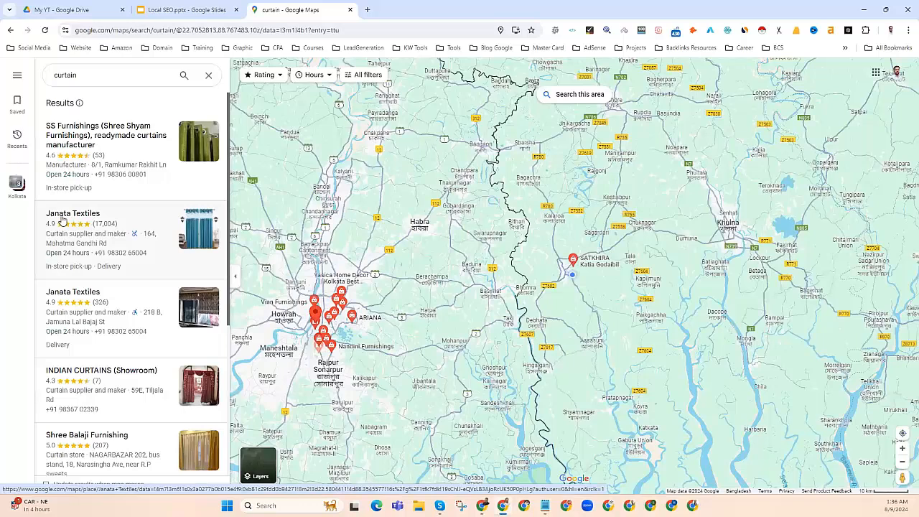
pyautogui.click(63, 221)
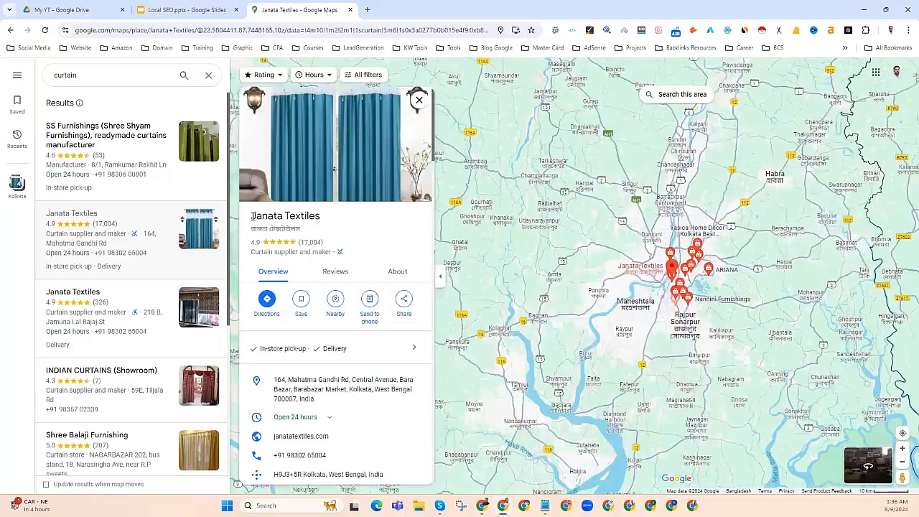
# Step: Copy the Janata Textiles business name from Maps into the note after Name -
pyautogui.moveTo(253, 217); pyautogui.dragTo(322, 222)
pyautogui.rightClick(322, 222)
pyautogui.click(333, 227)
pyautogui.hotkey('alt', 'Tab')
pyautogui.click(471, 167)
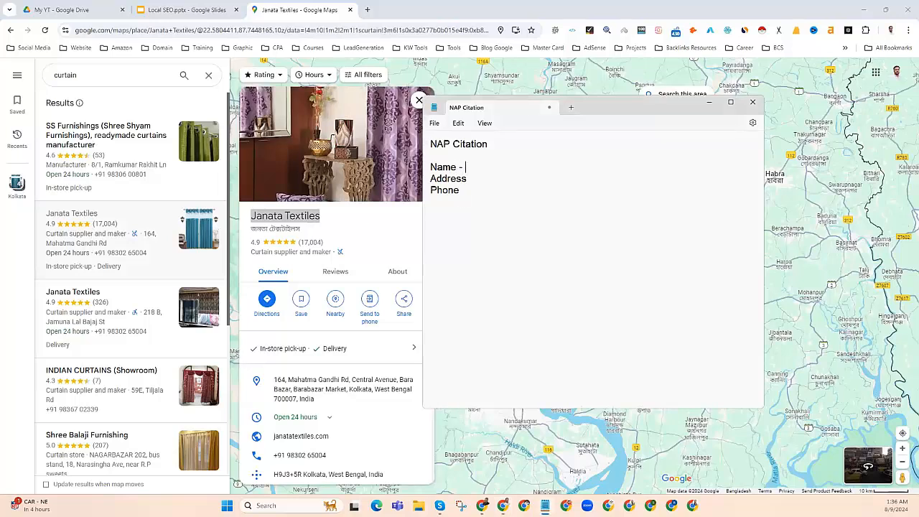
pyautogui.hotkey('ctrl', 'v')
# Step: Copy the listing's Kolkata address and paste it after Address - in the note
pyautogui.moveTo(324, 388)
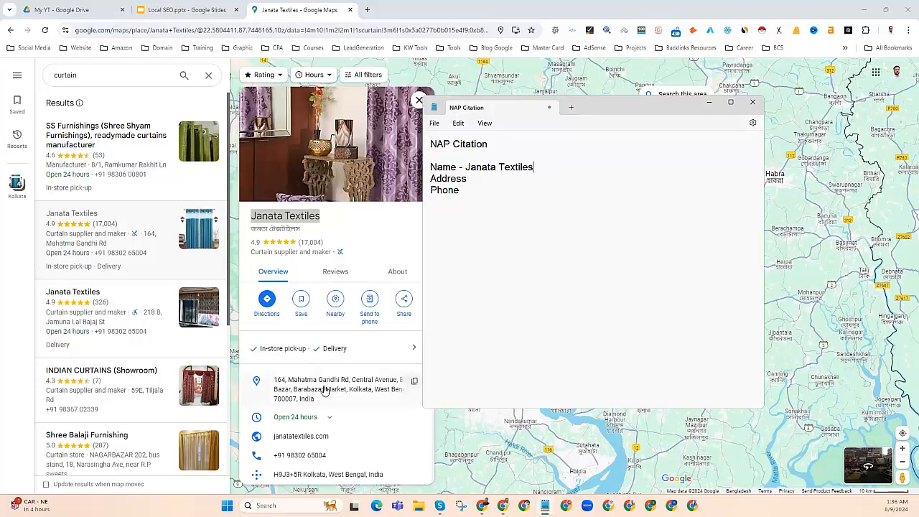
pyautogui.click(414, 385)
pyautogui.click(545, 506)
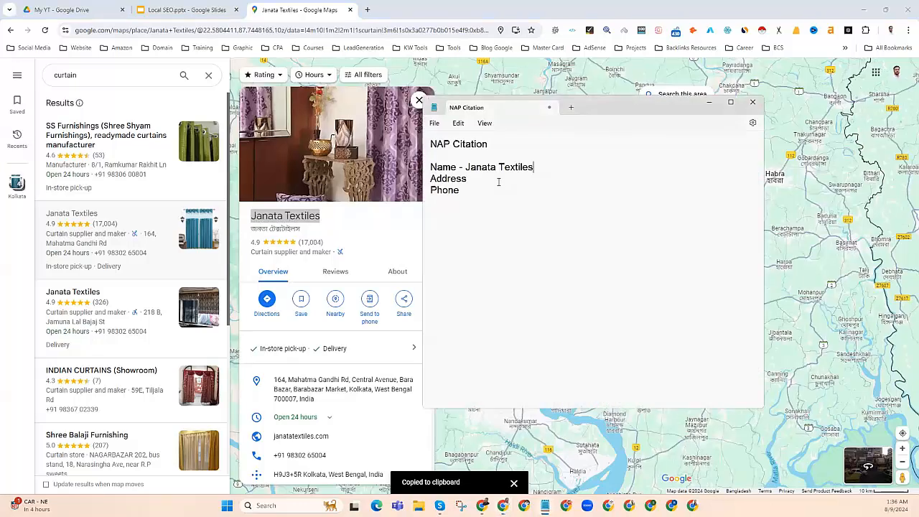
pyautogui.write('-')
pyautogui.hotkey('ctrl', 'v')
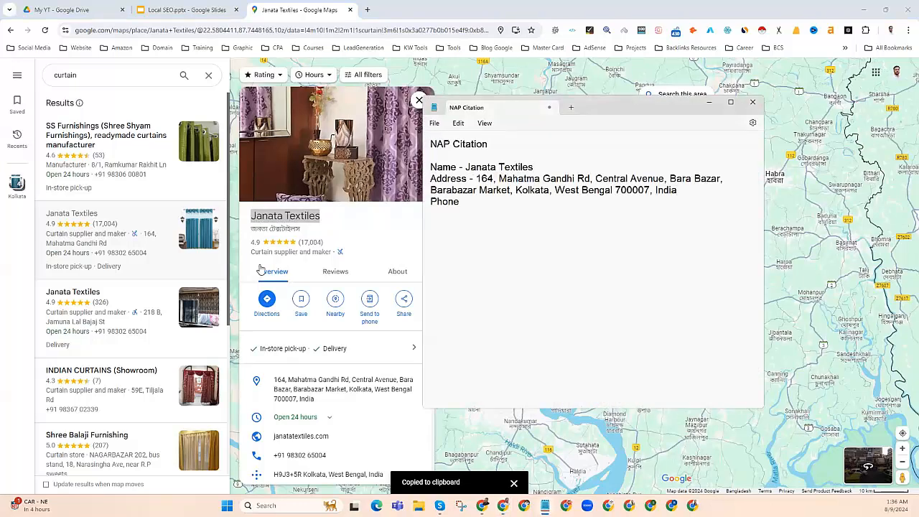
# Step: Copy the listing's phone number and paste it after Phone - in the note
pyautogui.click(327, 221)
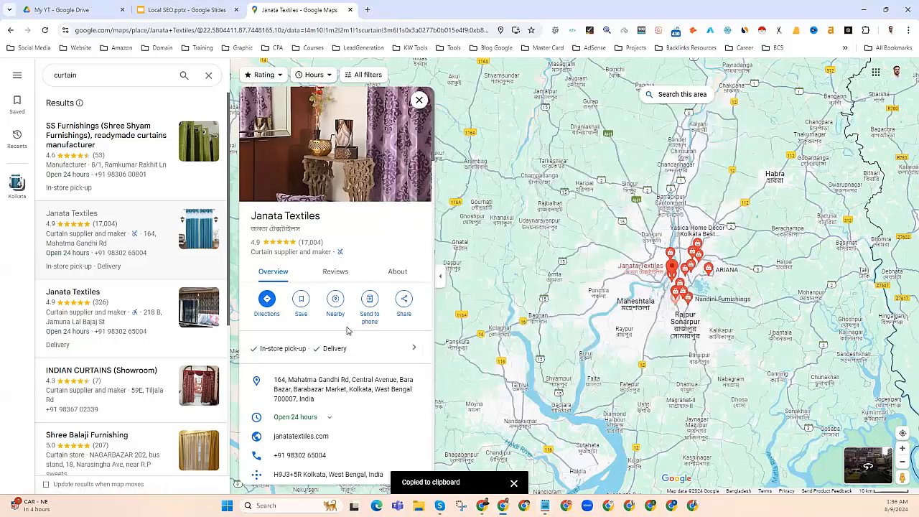
pyautogui.scroll(-3, 345, 330)
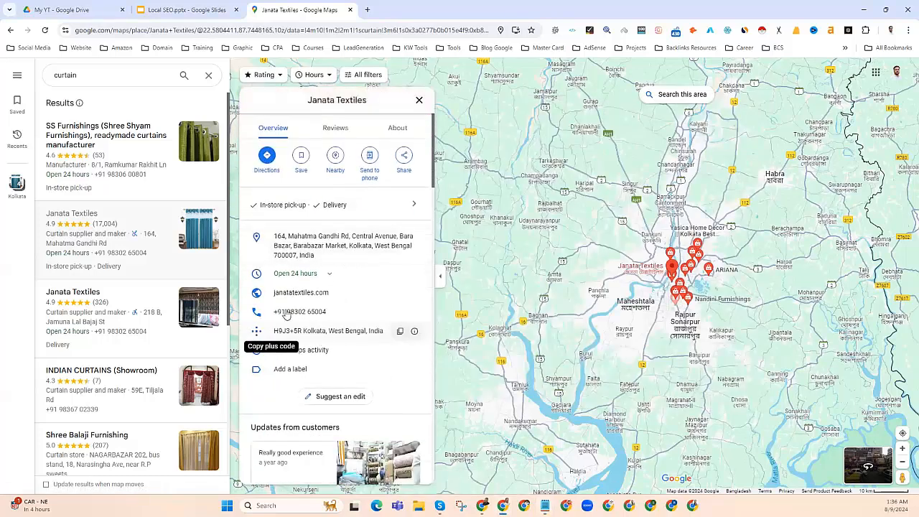
pyautogui.click(401, 314)
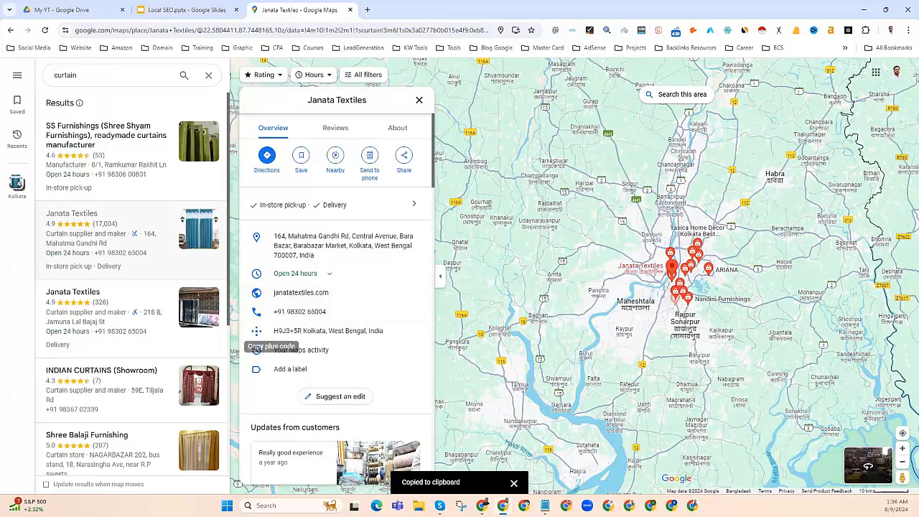
pyautogui.hotkey('alt', 'Tab')
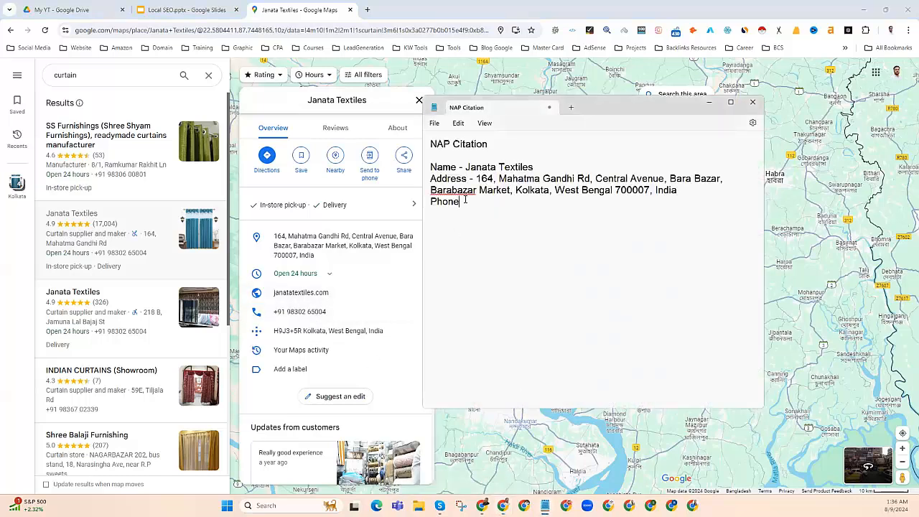
pyautogui.write('-')
pyautogui.hotkey('ctrl', 'v')
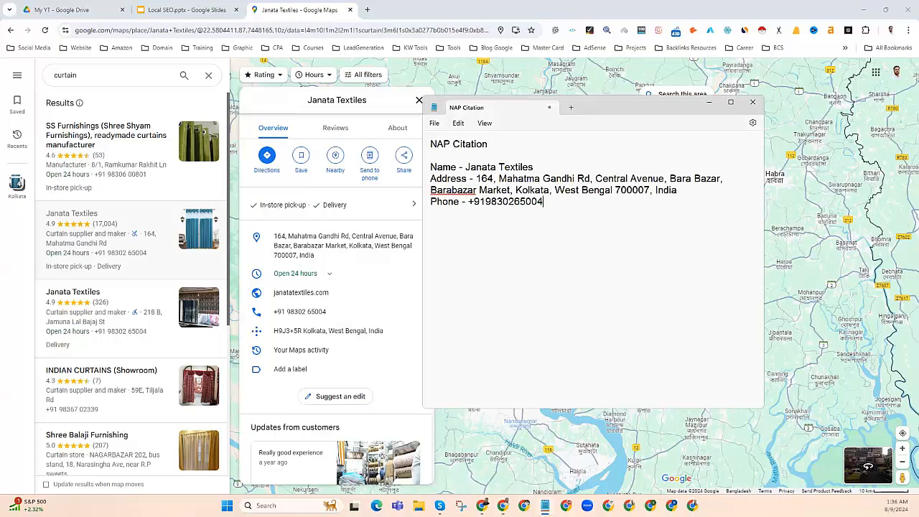
# Step: Add blank lines above the Address and Phone lines to space out the note
pyautogui.click(429, 179)
pyautogui.press('Return')
pyautogui.click(431, 214)
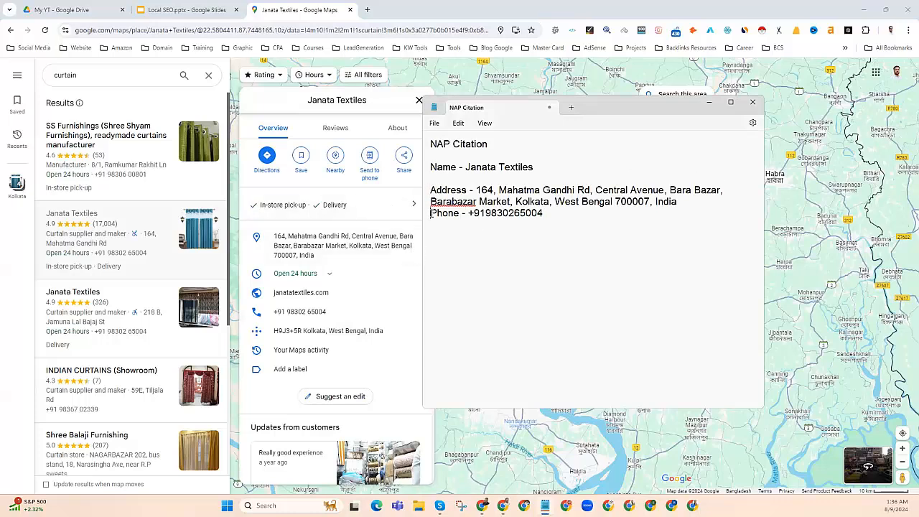
pyautogui.press('Return')
pyautogui.moveTo(564, 240); pyautogui.dragTo(411, 167)
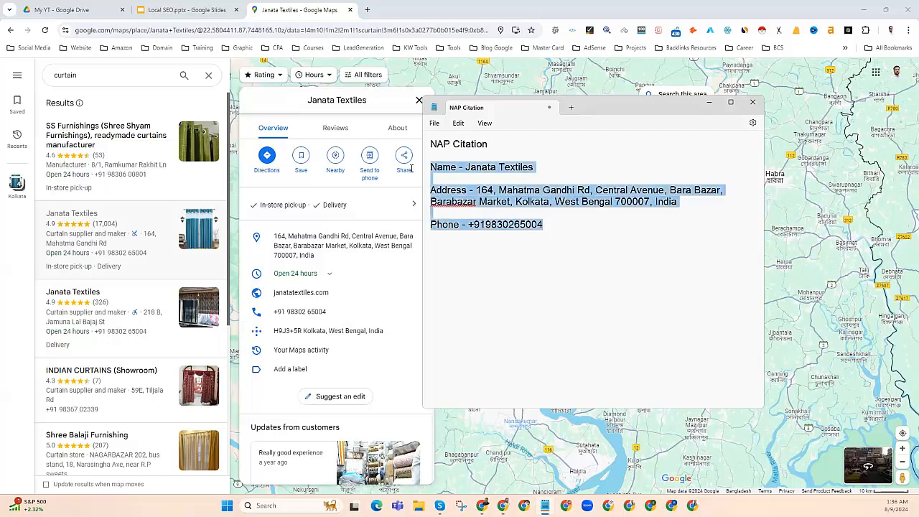
pyautogui.click(466, 189)
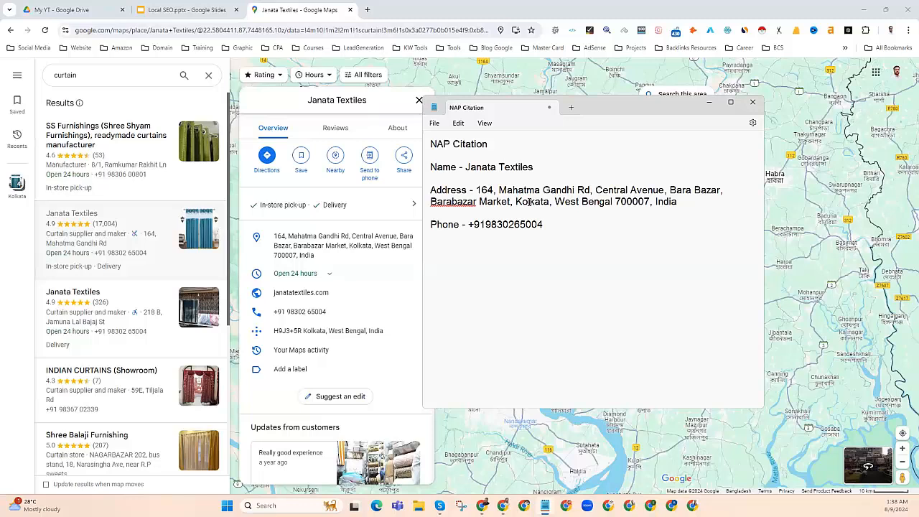
# Step: Review the completed NAP details in the note, then open a fresh Chrome tab
pyautogui.moveTo(546, 226); pyautogui.dragTo(429, 167)
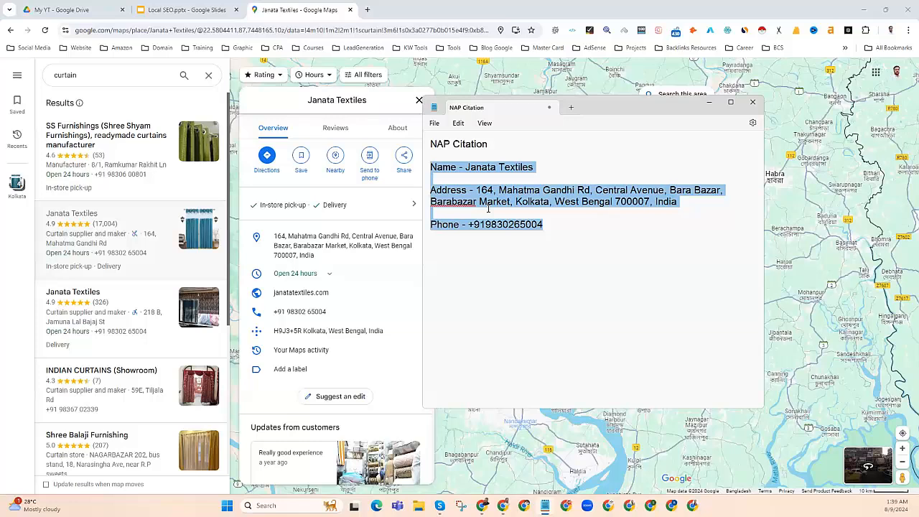
pyautogui.click(454, 170)
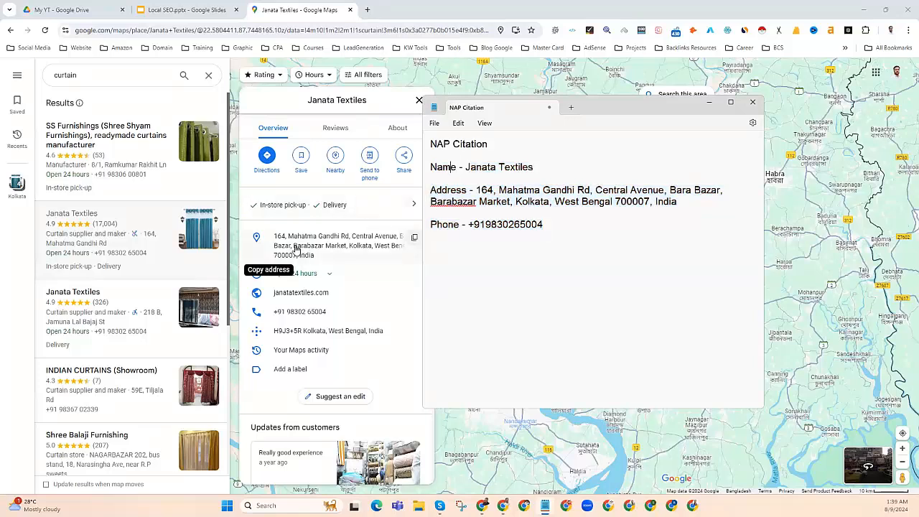
pyautogui.click(367, 9)
pyautogui.click(367, 9)
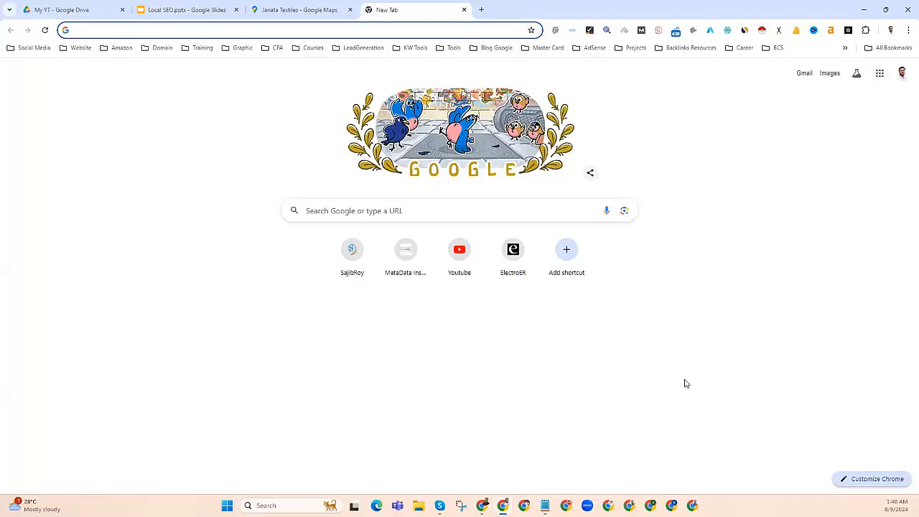
# Step: Review the note's Name, Address and Phone lines and undo a stray 'k' in the address
pyautogui.click(545, 506)
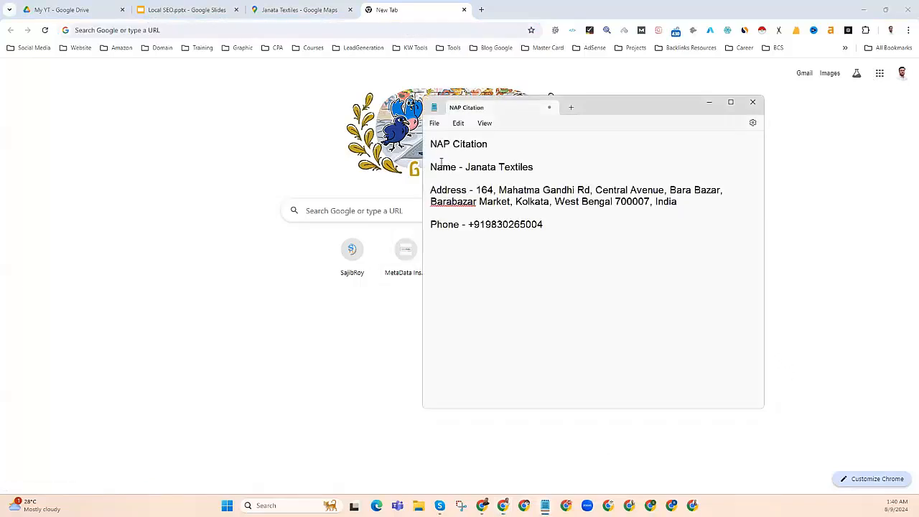
pyautogui.moveTo(431, 167); pyautogui.dragTo(522, 167)
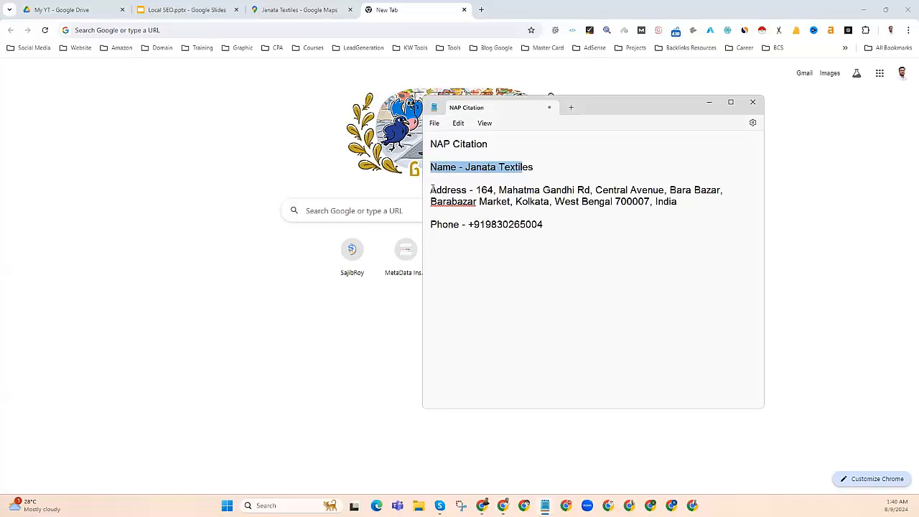
pyautogui.moveTo(431, 189); pyautogui.dragTo(550, 191)
pyautogui.moveTo(431, 225); pyautogui.dragTo(426, 170)
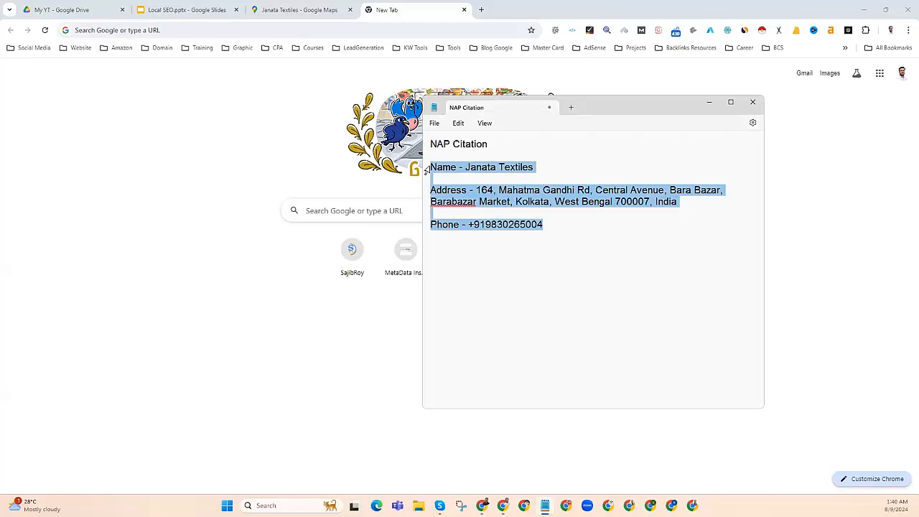
pyautogui.click(481, 191)
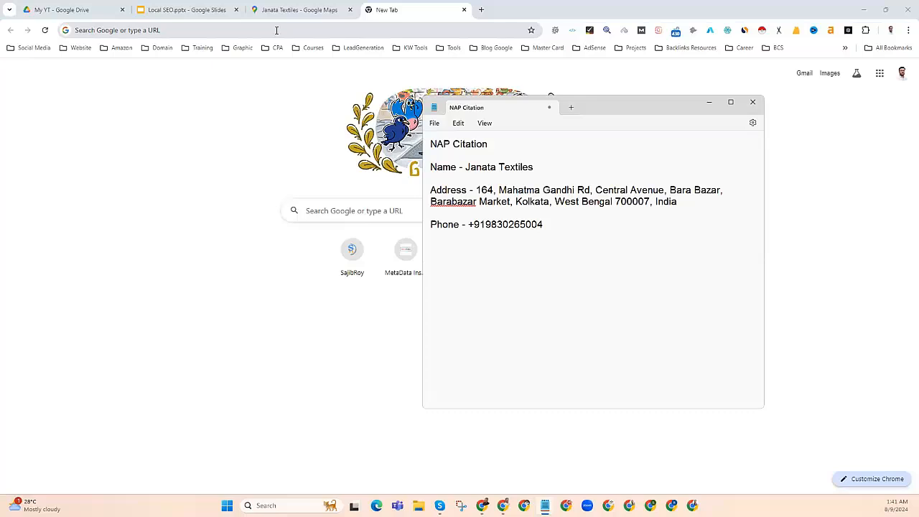
pyautogui.write('k')
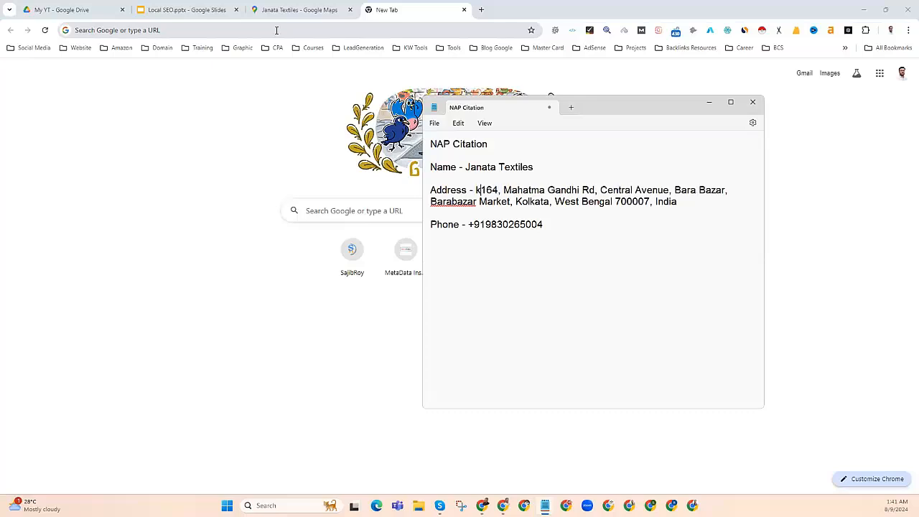
pyautogui.press('BackSpace')
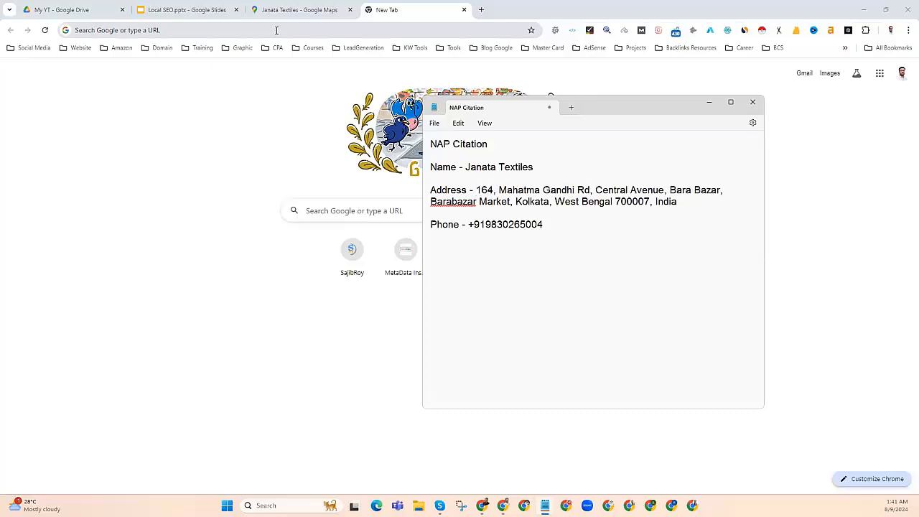
# Step: Google curtain "list your business" from the address bar
pyautogui.click(162, 30)
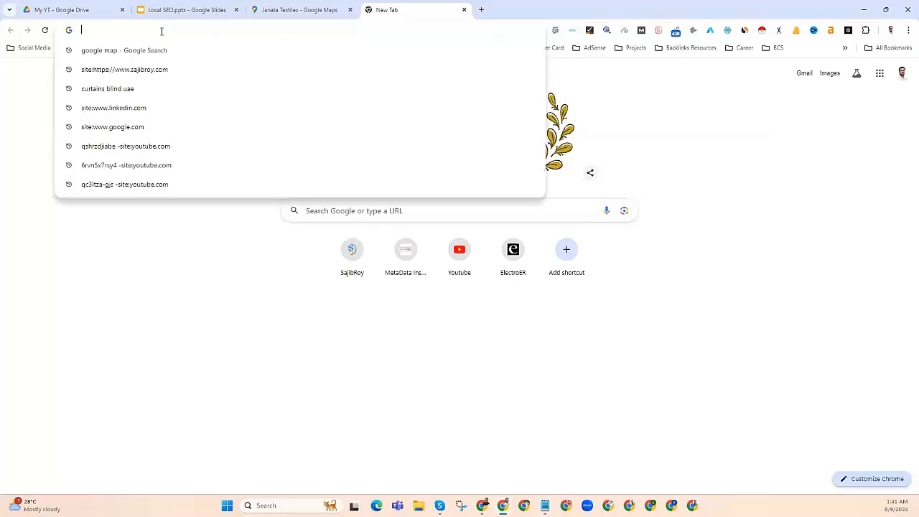
pyautogui.write('curtain')
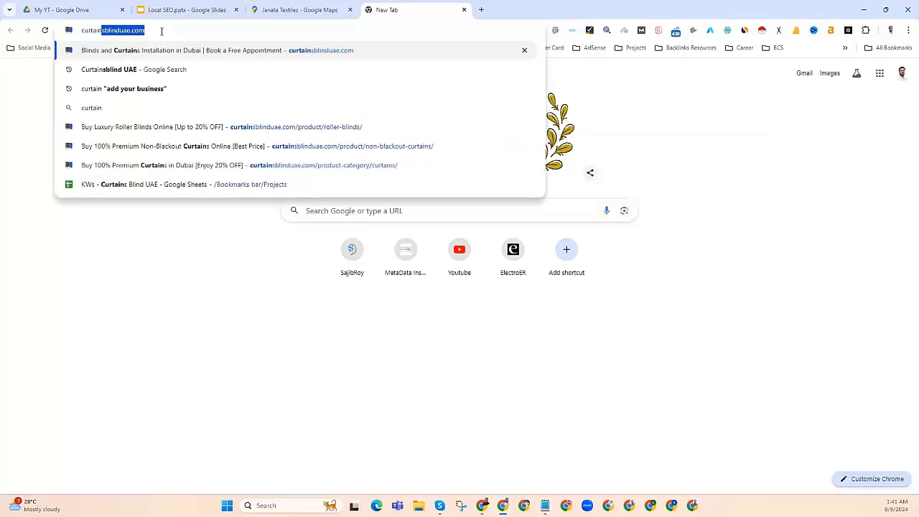
pyautogui.write(' ""')
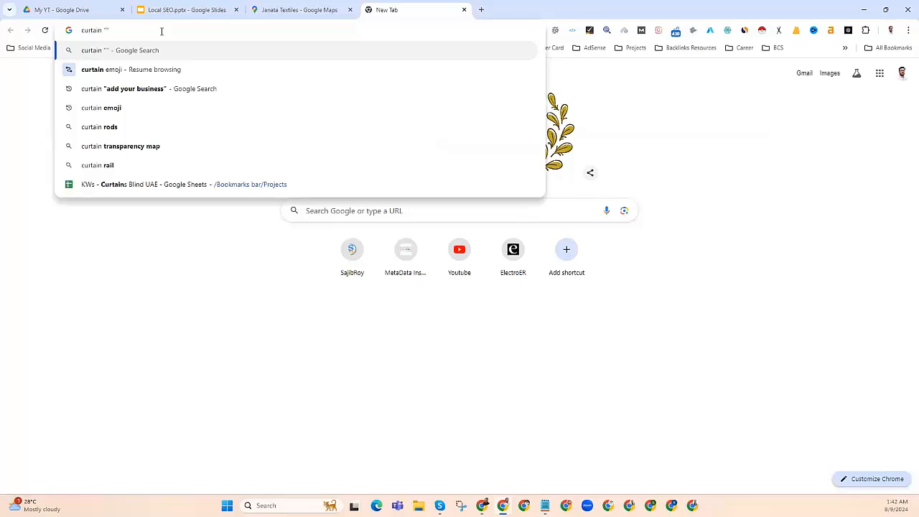
pyautogui.write('list you')
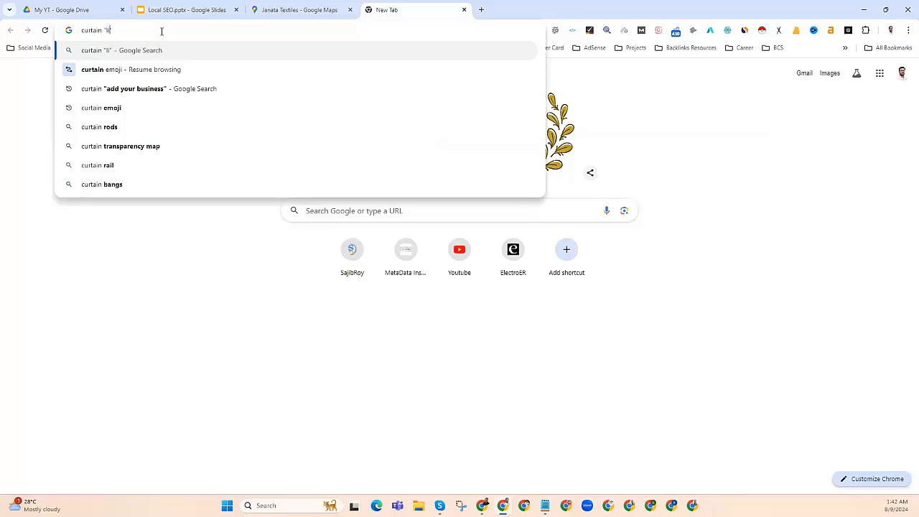
pyautogui.write('r busine')
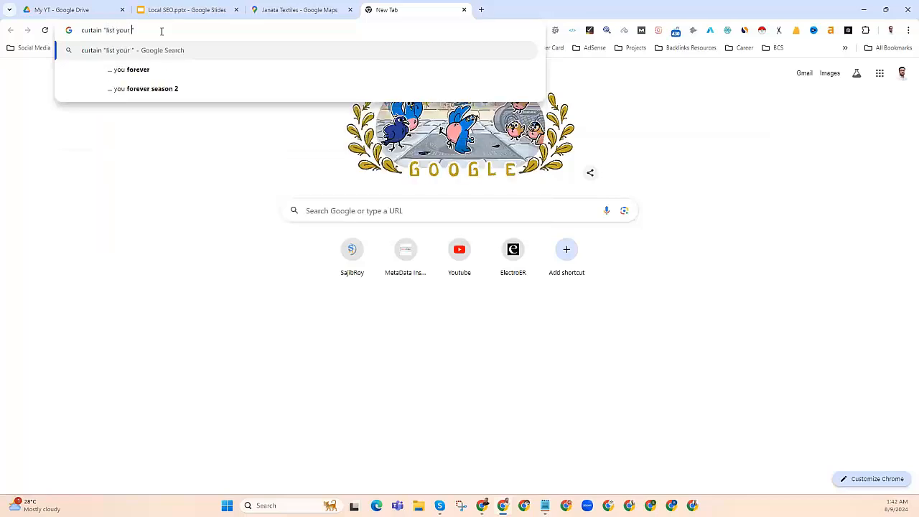
pyautogui.write('ss')
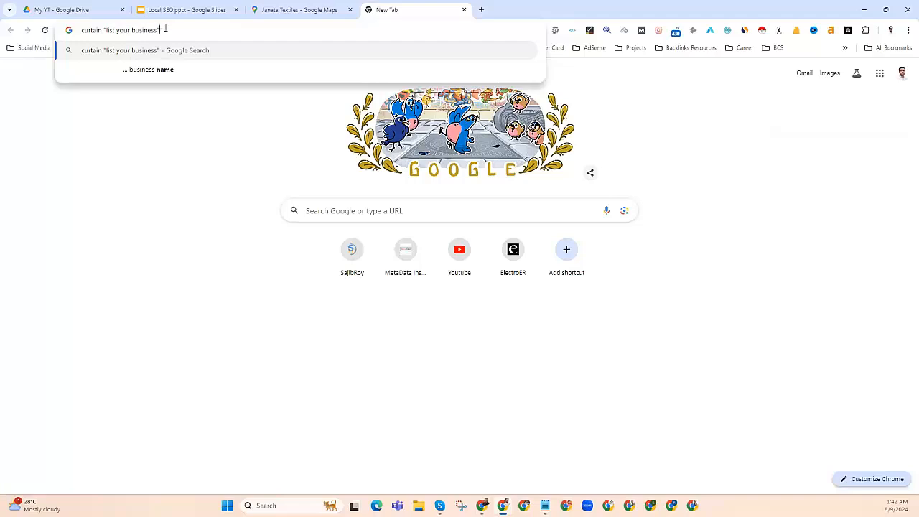
pyautogui.press('Return')
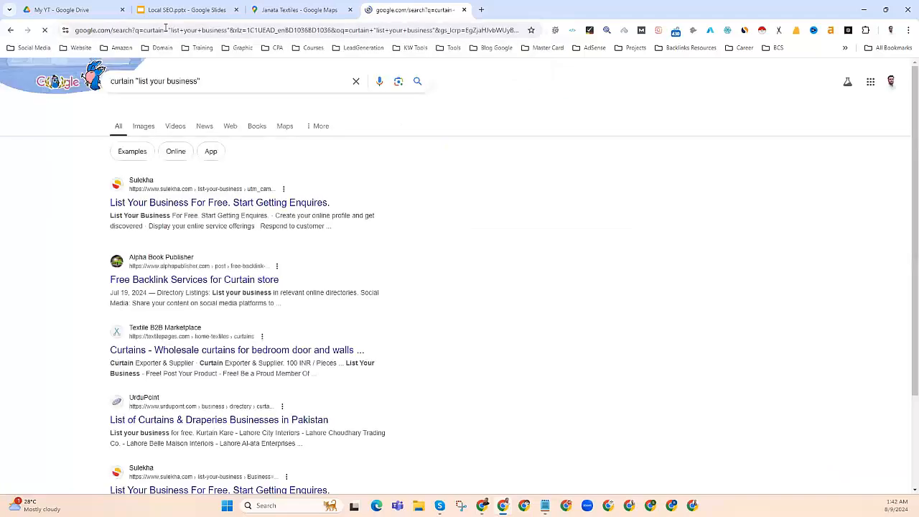
# Step: Open Sulekha, Free Backlink Services, Textilepages, UrduPoint and a second Sulekha result in new tabs
pyautogui.rightClick(146, 206)
pyautogui.click(159, 216)
pyautogui.scroll(-1, 158, 214)
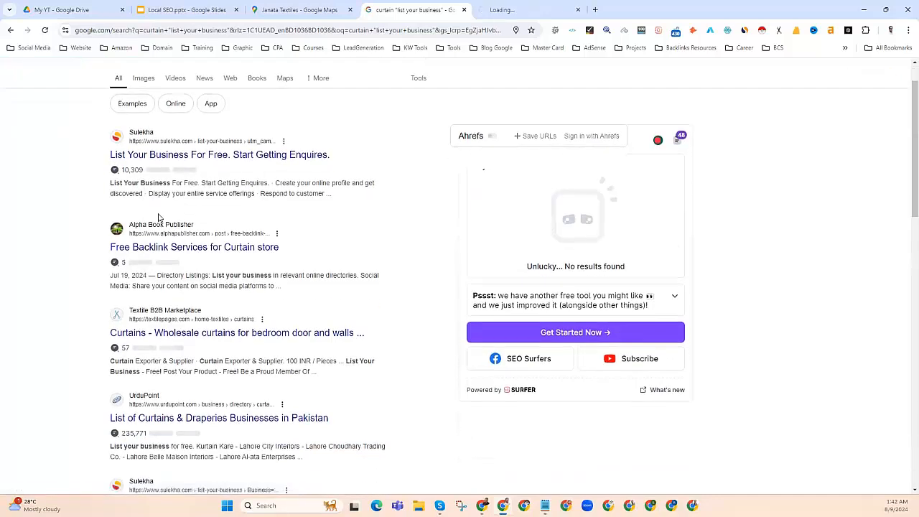
pyautogui.rightClick(146, 250)
pyautogui.click(160, 257)
pyautogui.scroll(-1, 158, 270)
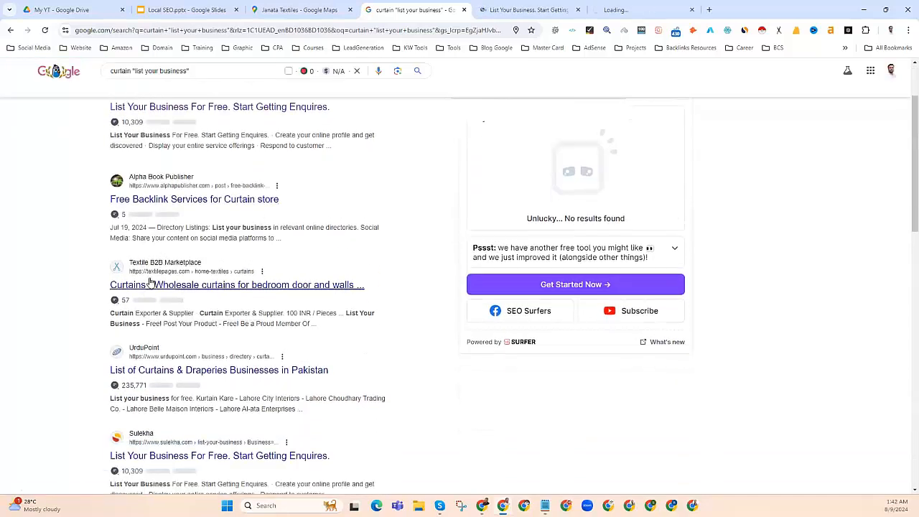
pyautogui.rightClick(149, 285)
pyautogui.click(162, 293)
pyautogui.scroll(-1, 159, 301)
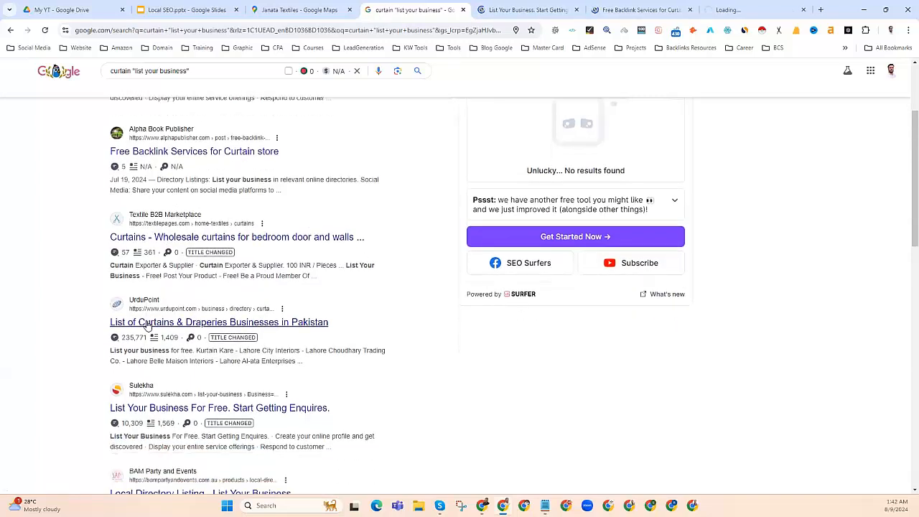
pyautogui.rightClick(156, 325)
pyautogui.click(159, 332)
pyautogui.scroll(-1, 158, 334)
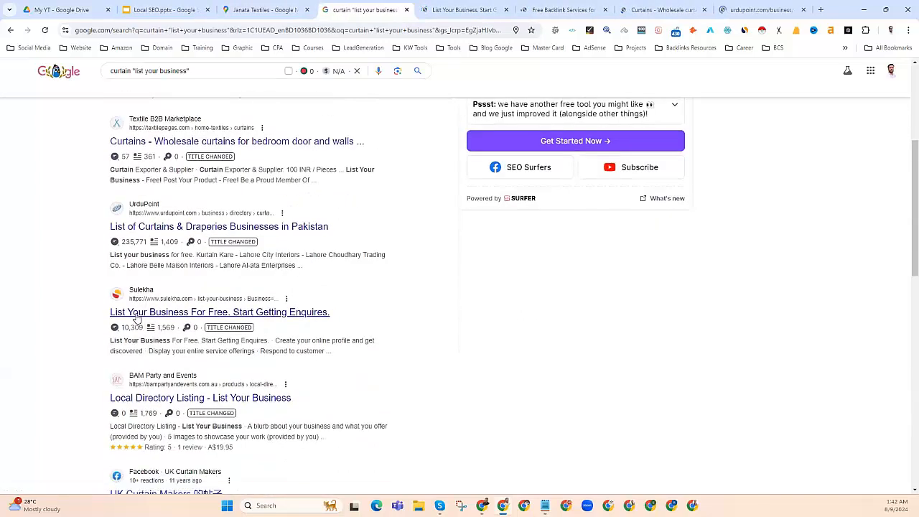
pyautogui.rightClick(134, 309)
pyautogui.click(151, 317)
# Step: Open Sulekha's List Your Business sign-up form and try its mobile number field
pyautogui.scroll(-2, 151, 323)
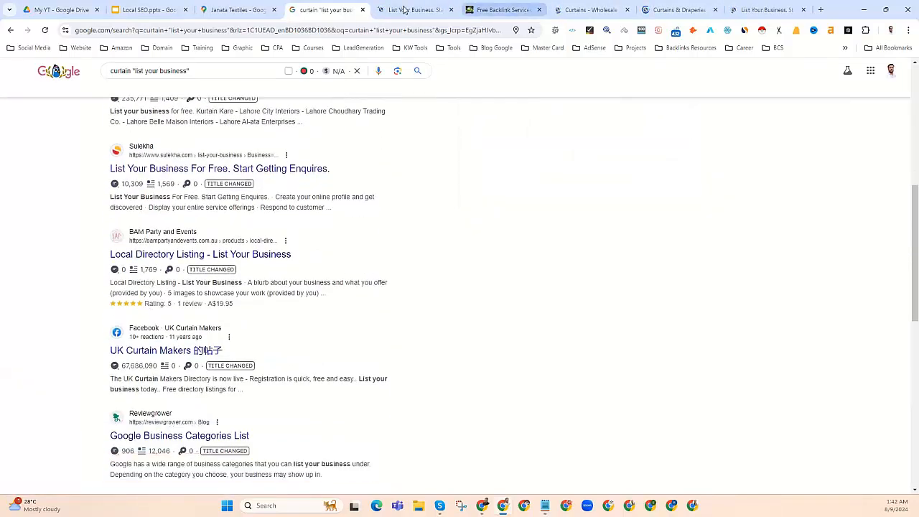
pyautogui.hotkey('ctrl', 'Tab')
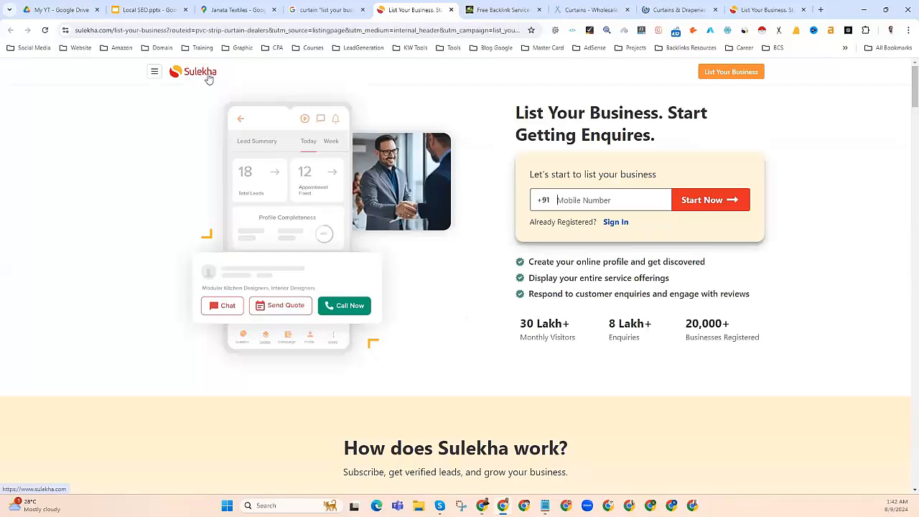
pyautogui.click(724, 73)
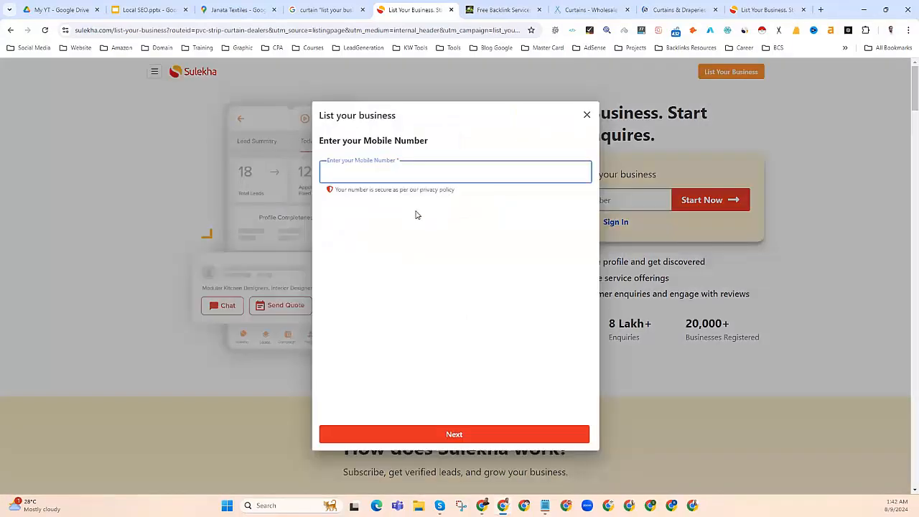
pyautogui.click(355, 172)
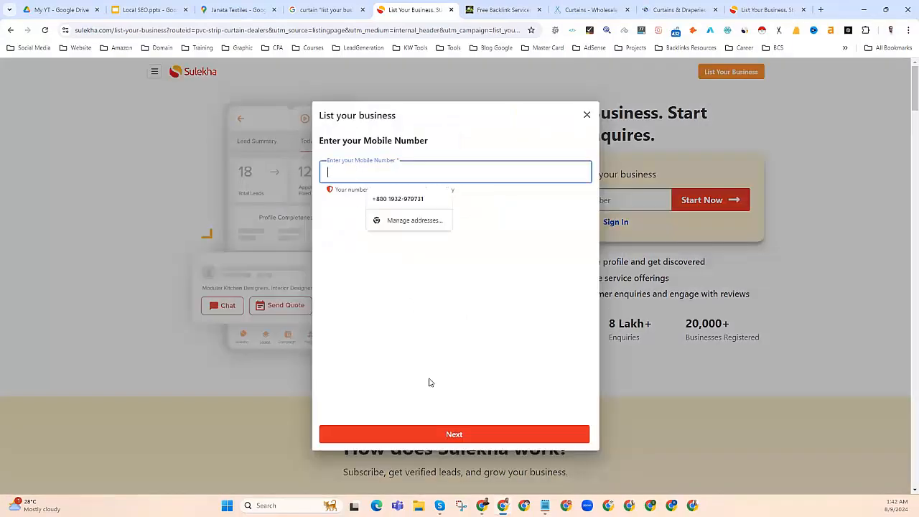
pyautogui.scroll(-1, 429, 381)
pyautogui.click(344, 170)
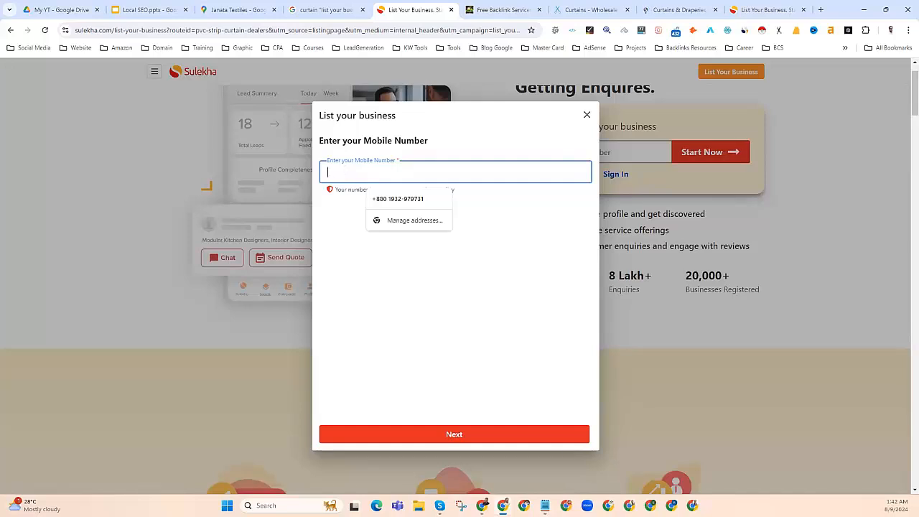
# Step: Check the NAP note, then close the Sulekha listing tab
pyautogui.hotkey('alt', 'Tab')
pyautogui.click(388, 236)
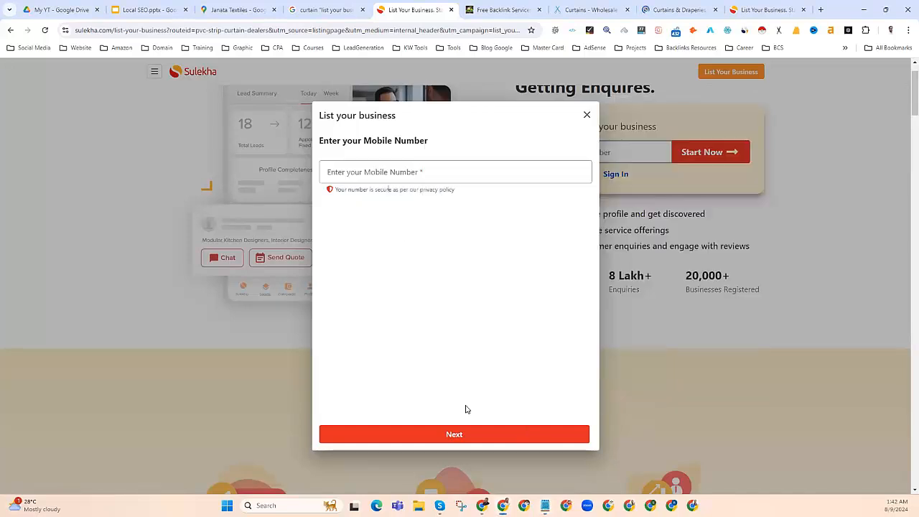
pyautogui.click(451, 10)
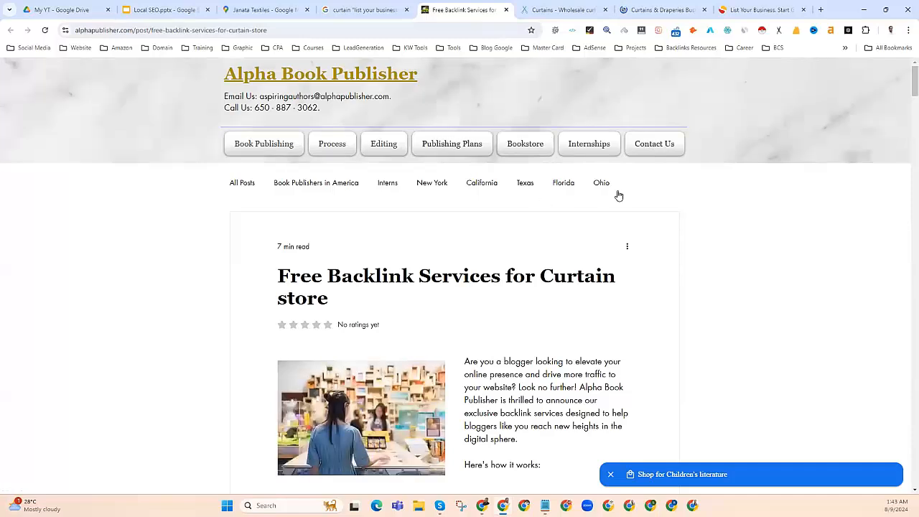
# Step: Close the Free Backlink Services tab and open Textilepages' Join Free sign-up page
pyautogui.scroll(-4, 622, 322)
pyautogui.scroll(5, 596, 309)
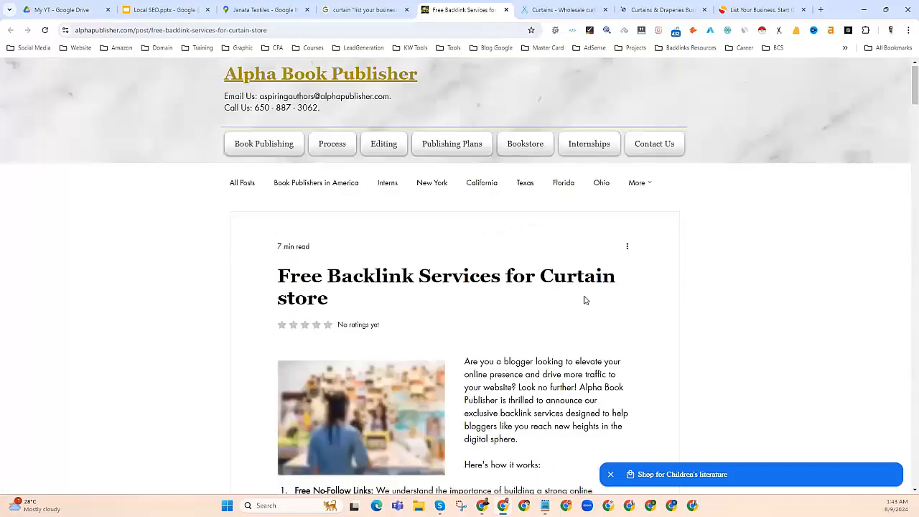
pyautogui.click(564, 10)
pyautogui.click(505, 10)
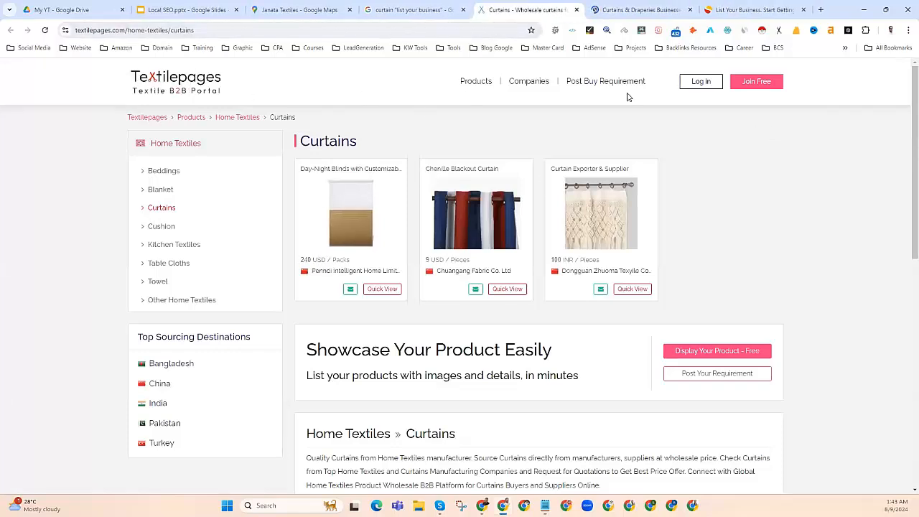
pyautogui.click(758, 83)
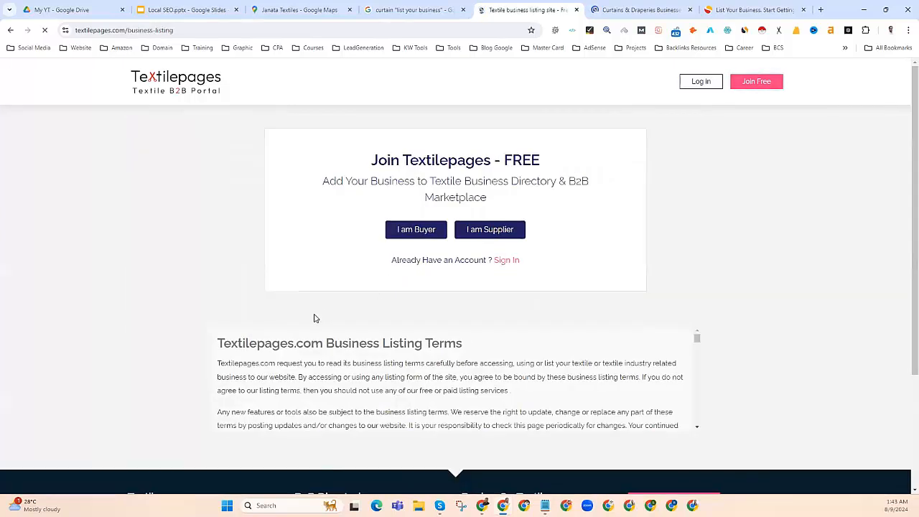
# Step: Sign up as a supplier and paste Janata Textiles from the note into Company Name
pyautogui.click(490, 231)
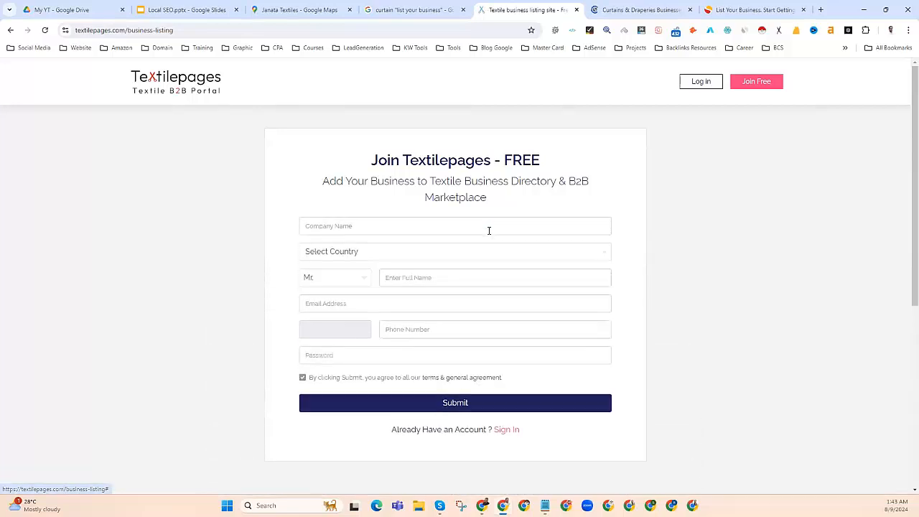
pyautogui.click(327, 227)
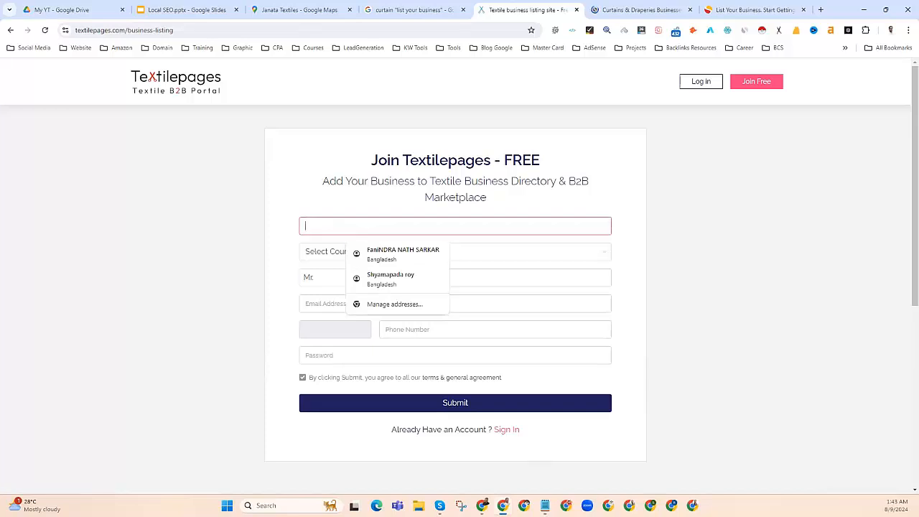
pyautogui.hotkey('alt', 'Tab')
pyautogui.moveTo(545, 164); pyautogui.dragTo(465, 166)
pyautogui.rightClick(475, 170)
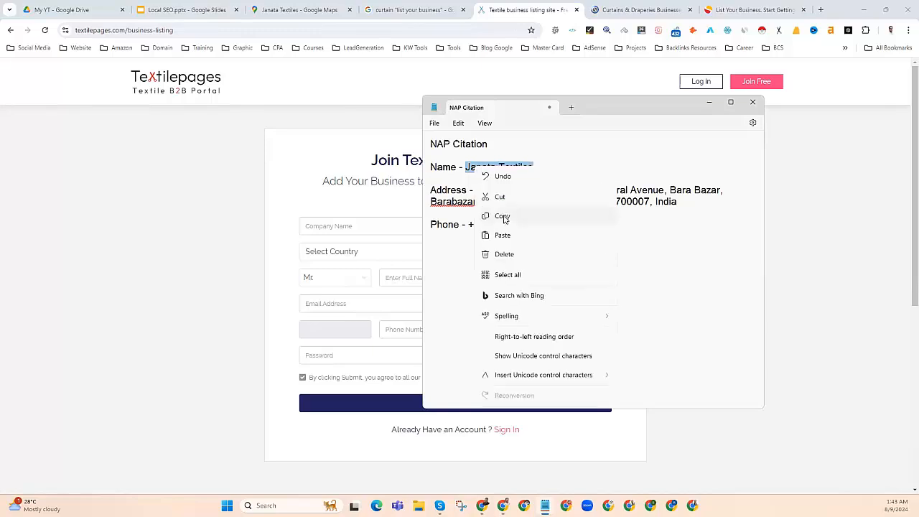
pyautogui.click(504, 217)
pyautogui.click(335, 224)
pyautogui.hotkey('ctrl', 'v')
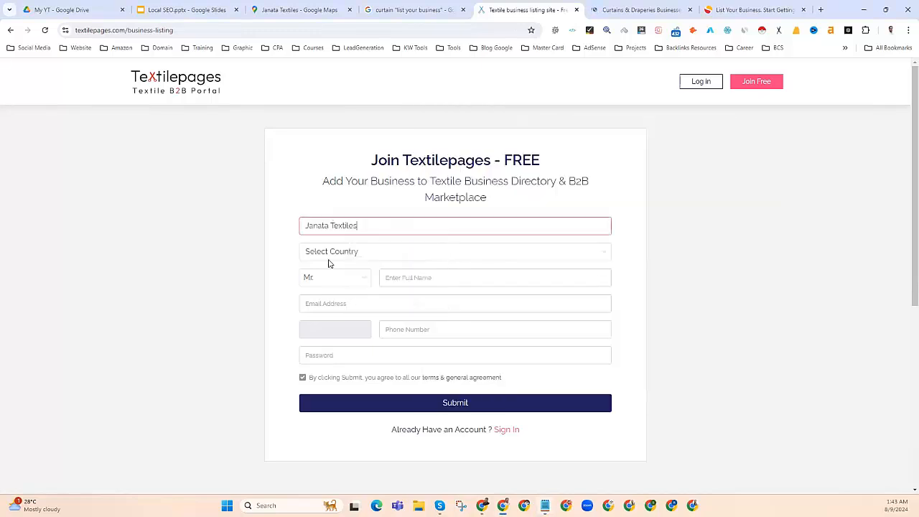
# Step: Set the sign-up form's Country to India
pyautogui.click(321, 252)
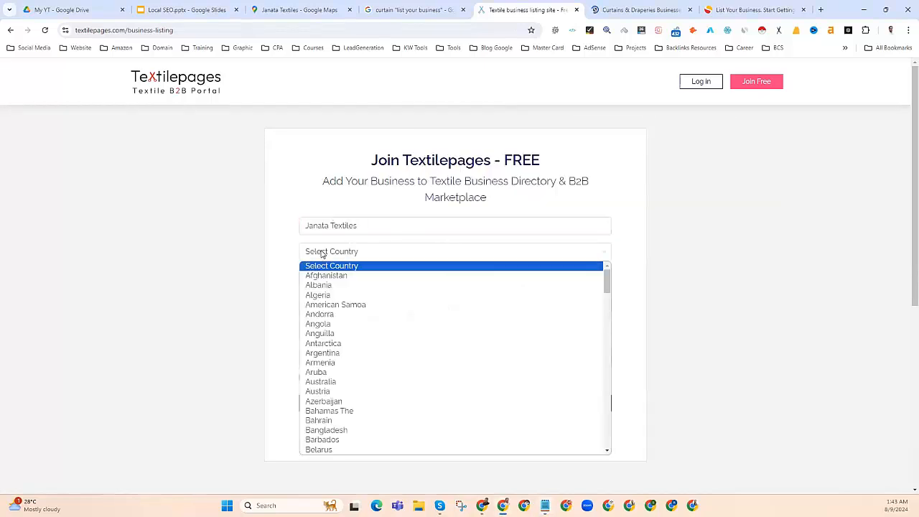
pyautogui.scroll(-8, 327, 355)
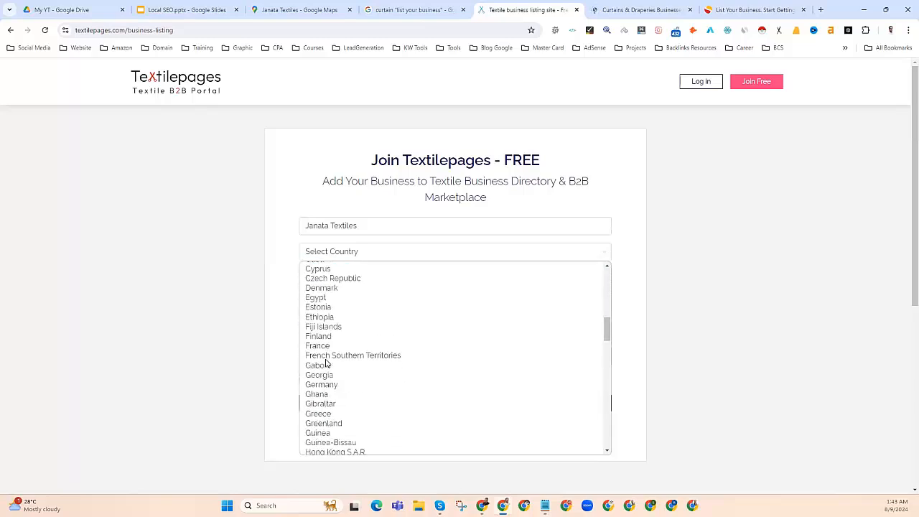
pyautogui.scroll(-4, 325, 364)
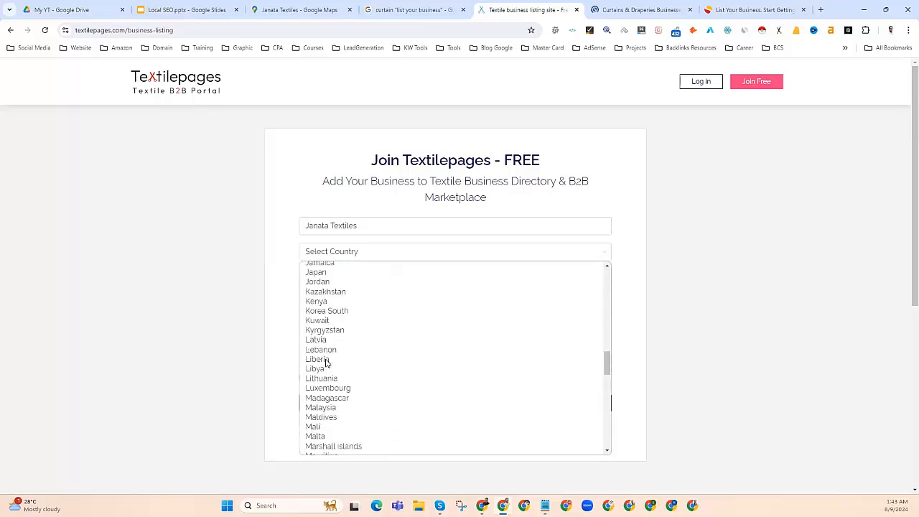
pyautogui.scroll(1, 325, 363)
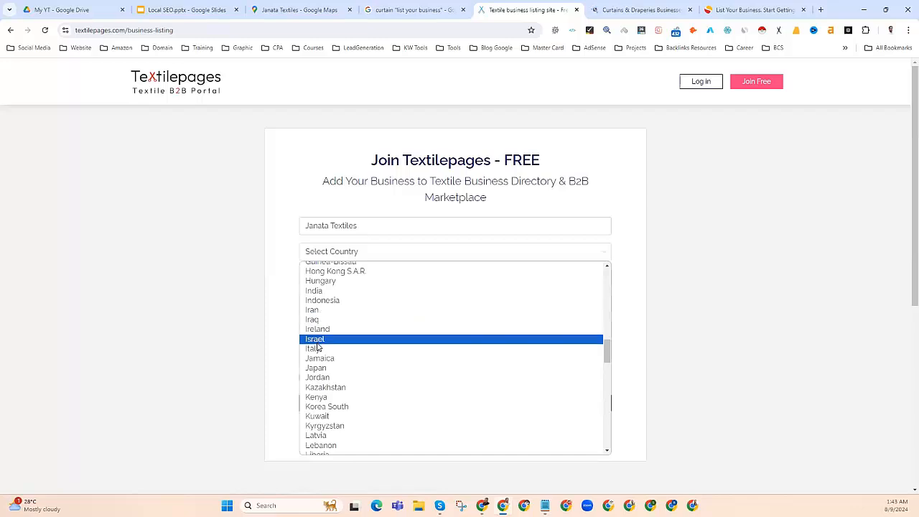
pyautogui.click(319, 290)
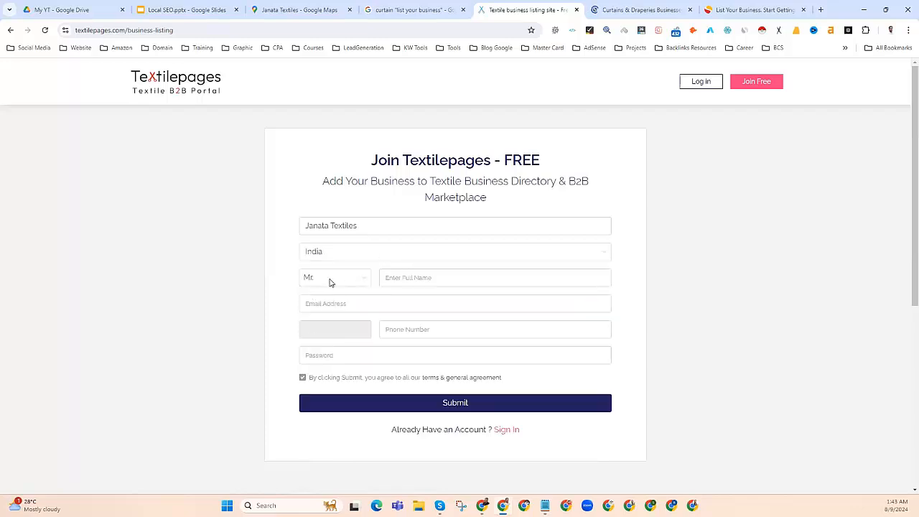
# Step: Fill the Full Name field from Chrome's saved name suggestion
pyautogui.click(396, 278)
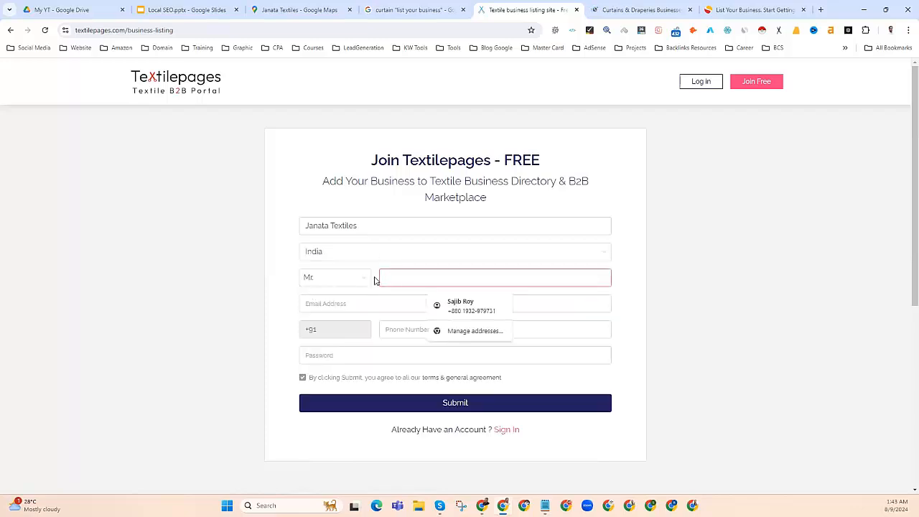
pyautogui.click(441, 305)
pyautogui.click(347, 282)
pyautogui.click(403, 278)
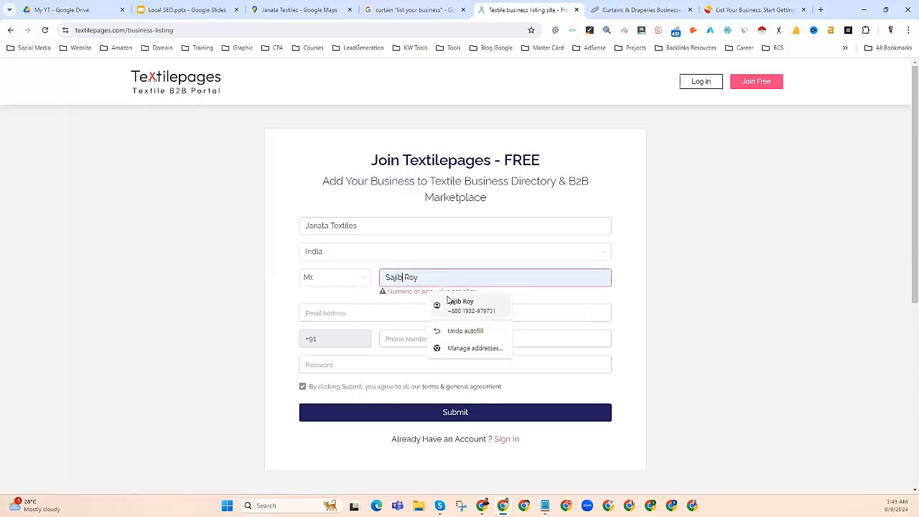
pyautogui.click(400, 293)
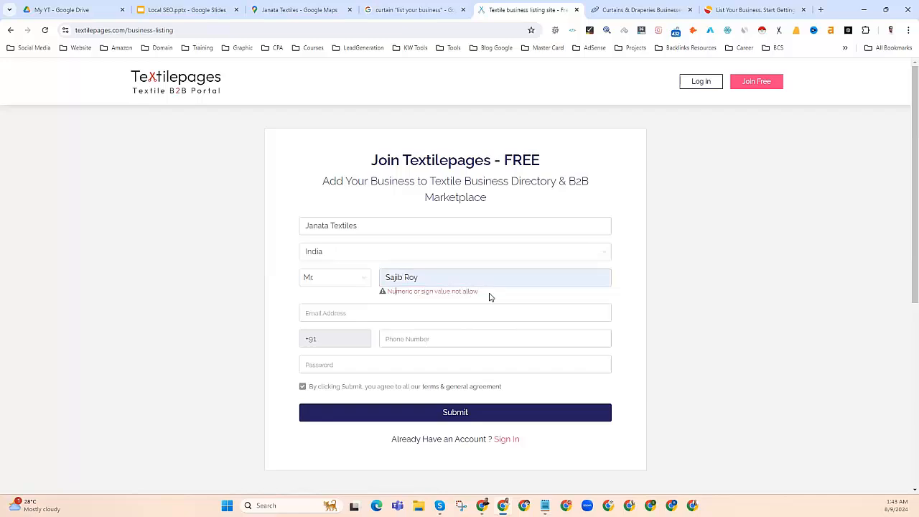
pyautogui.click(435, 277)
pyautogui.moveTo(435, 278); pyautogui.dragTo(385, 277)
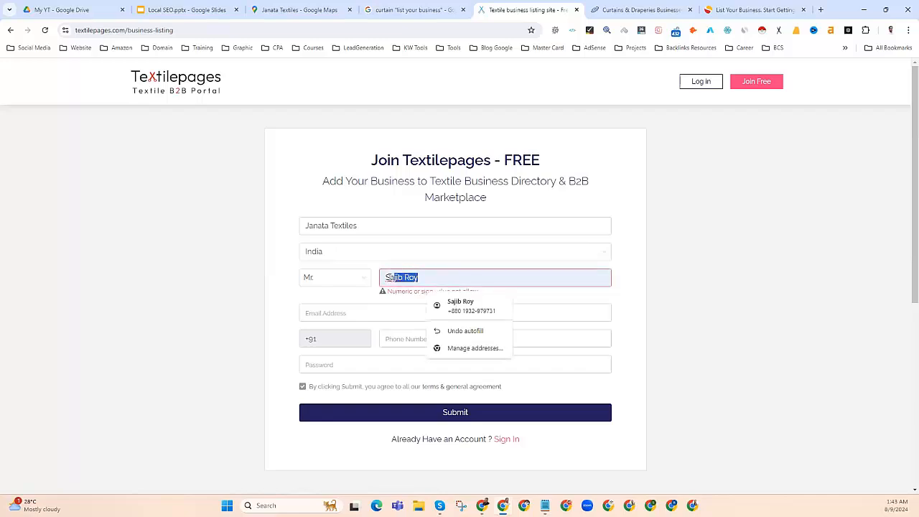
pyautogui.click(426, 279)
# Step: Remove the space inside the full name and begin filling the Email Address
pyautogui.click(363, 312)
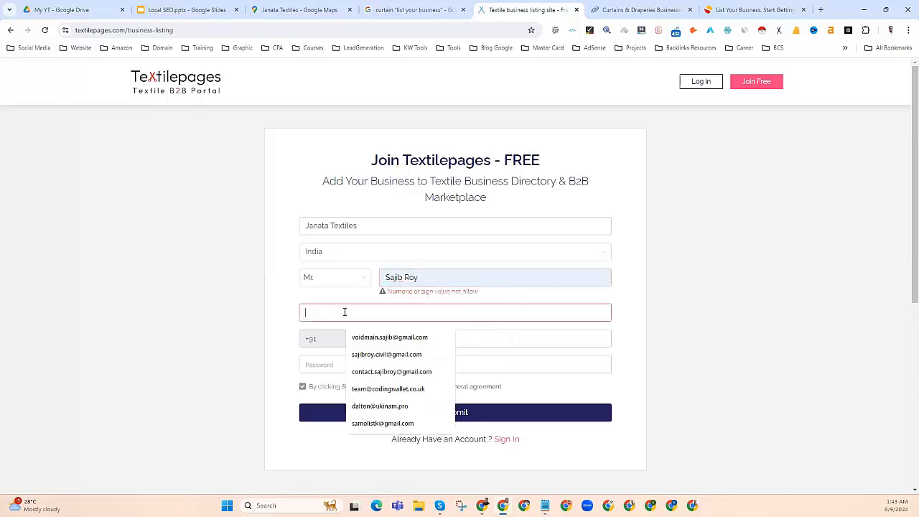
pyautogui.click(410, 278)
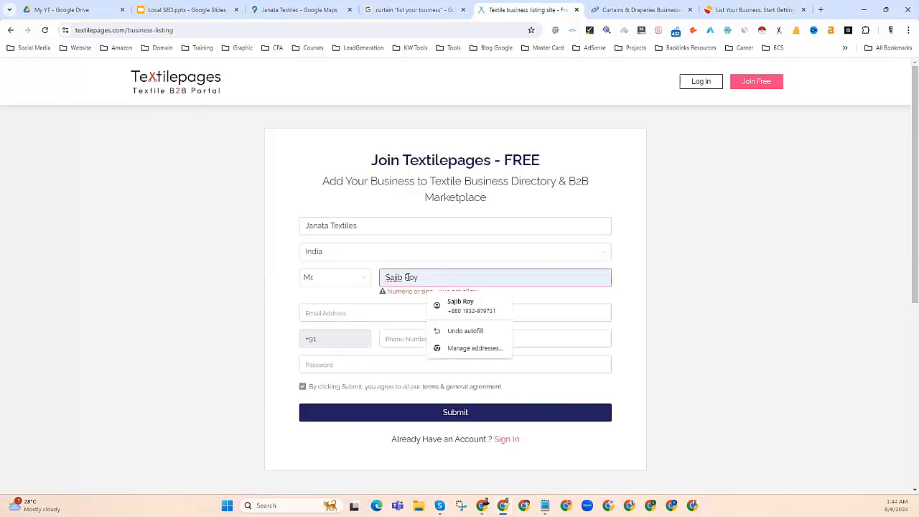
pyautogui.click(407, 277)
pyautogui.press('BackSpace')
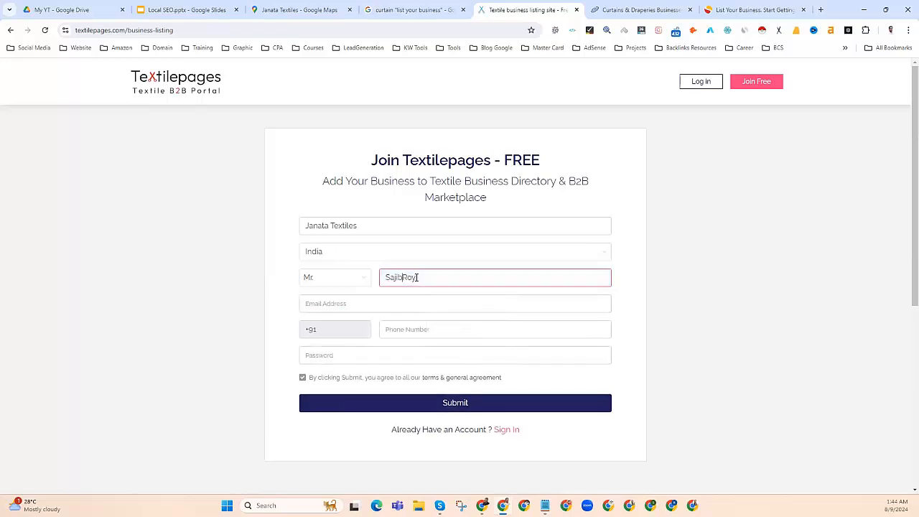
pyautogui.click(349, 305)
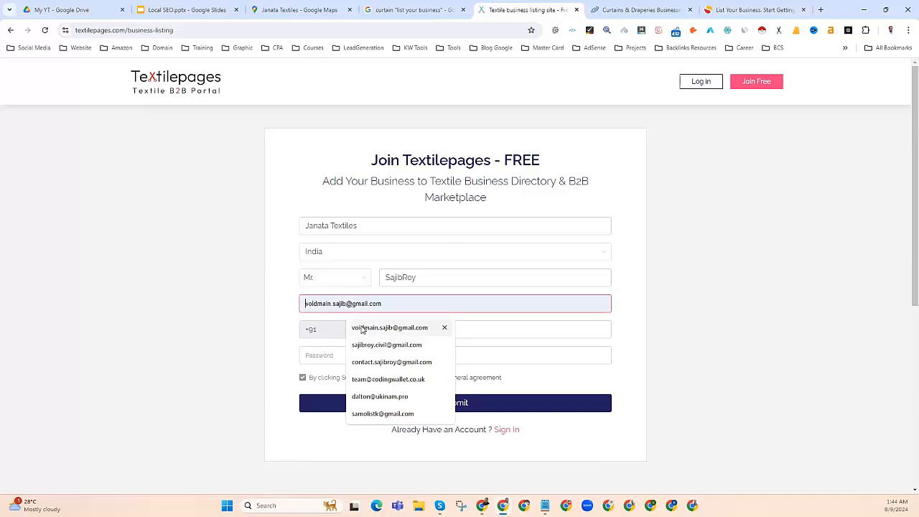
# Step: Fill in the saved email address and copy the business phone digits from the NAP notes
pyautogui.click(371, 328)
pyautogui.click(397, 332)
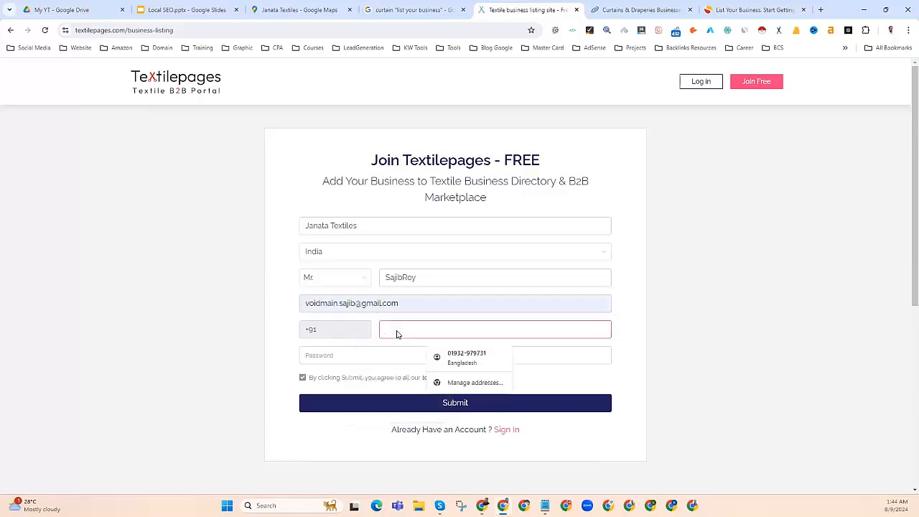
pyautogui.hotkey('alt', 'Tab')
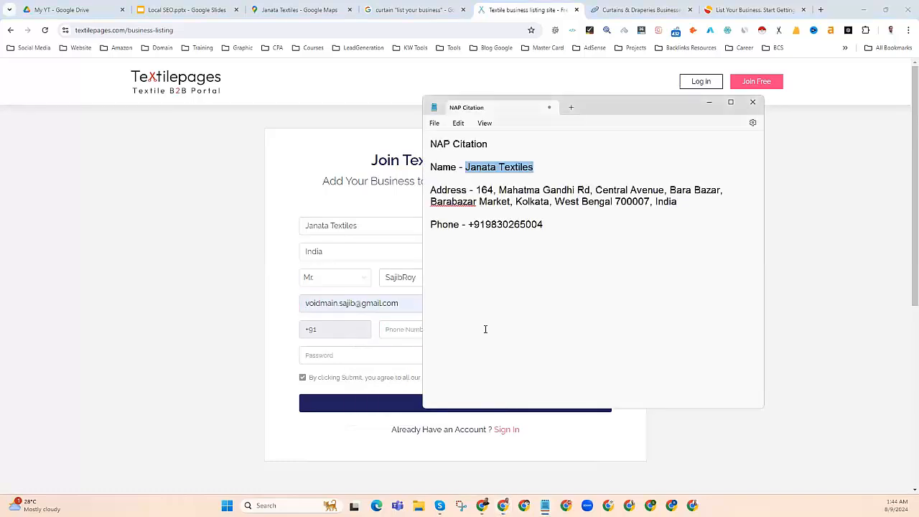
pyautogui.moveTo(548, 224); pyautogui.dragTo(487, 225)
pyautogui.rightClick(487, 226)
pyautogui.click(520, 271)
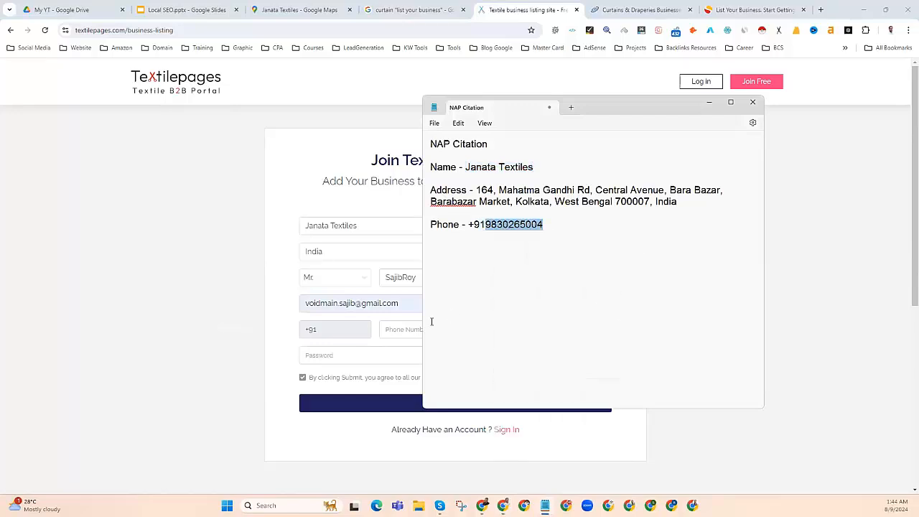
# Step: Enter the business phone number in Phone Number, checking the digits against the notes
pyautogui.click(390, 330)
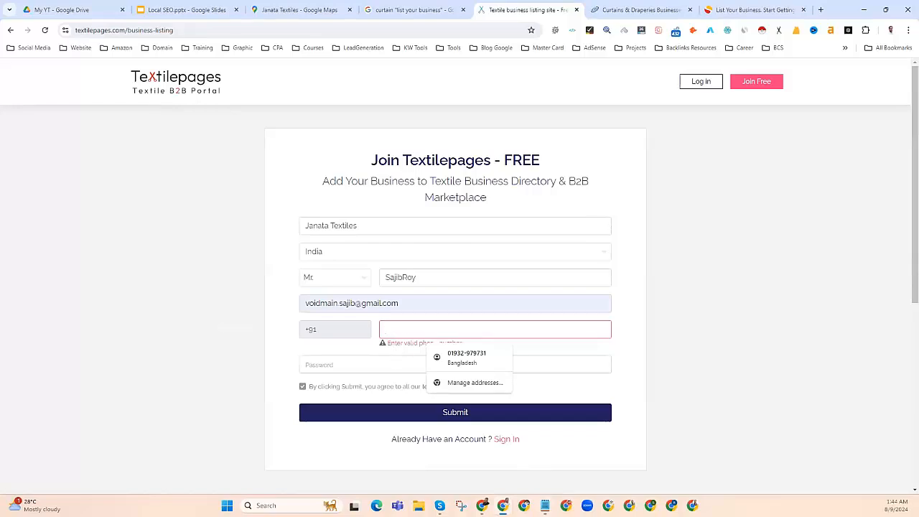
pyautogui.click(545, 506)
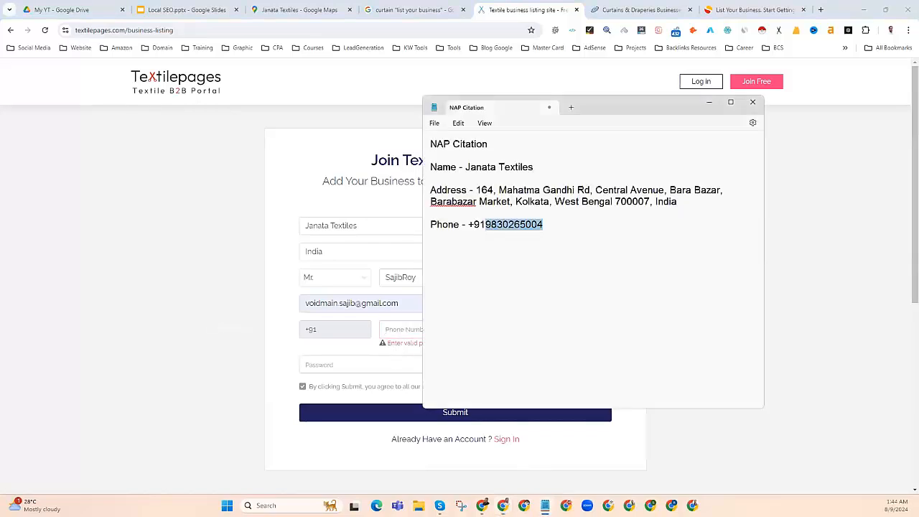
pyautogui.click(545, 506)
pyautogui.click(398, 329)
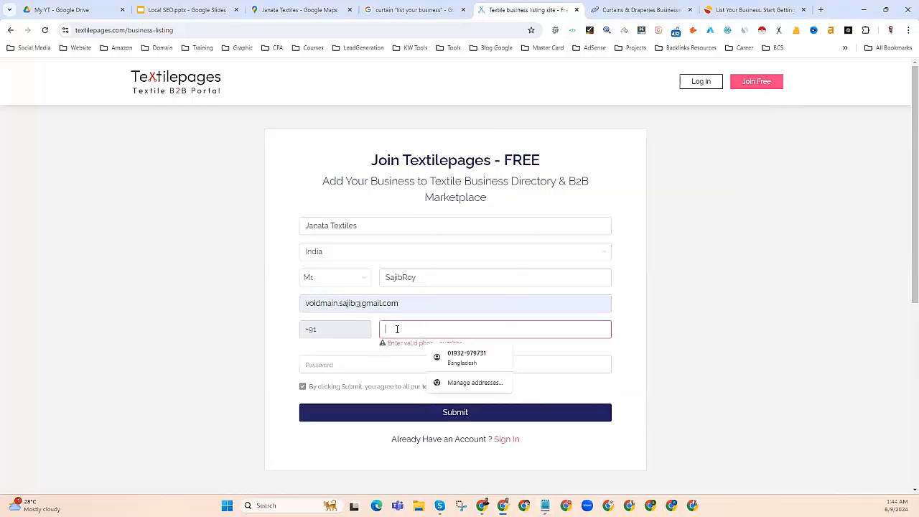
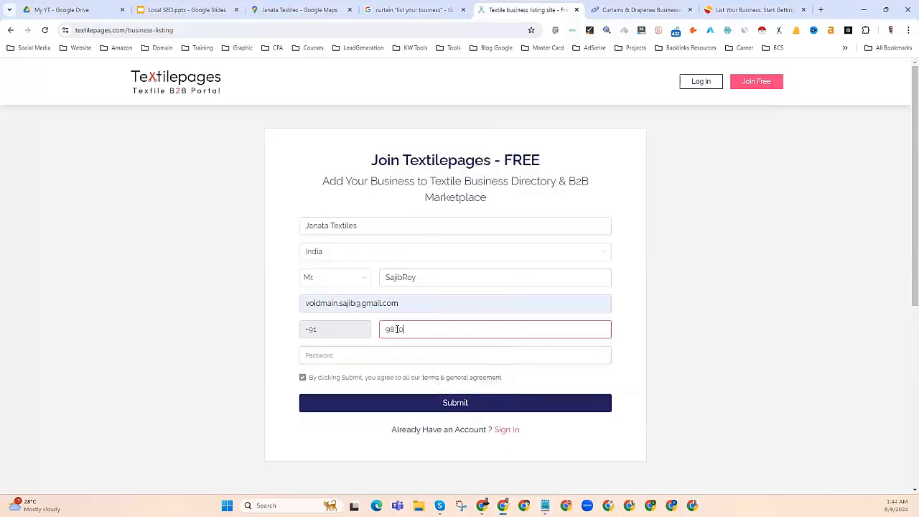
pyautogui.click(545, 506)
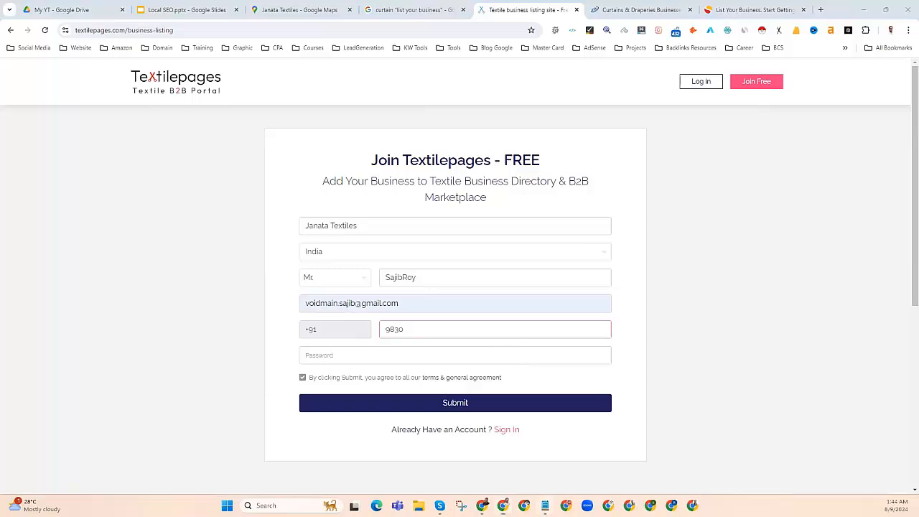
pyautogui.click(406, 329)
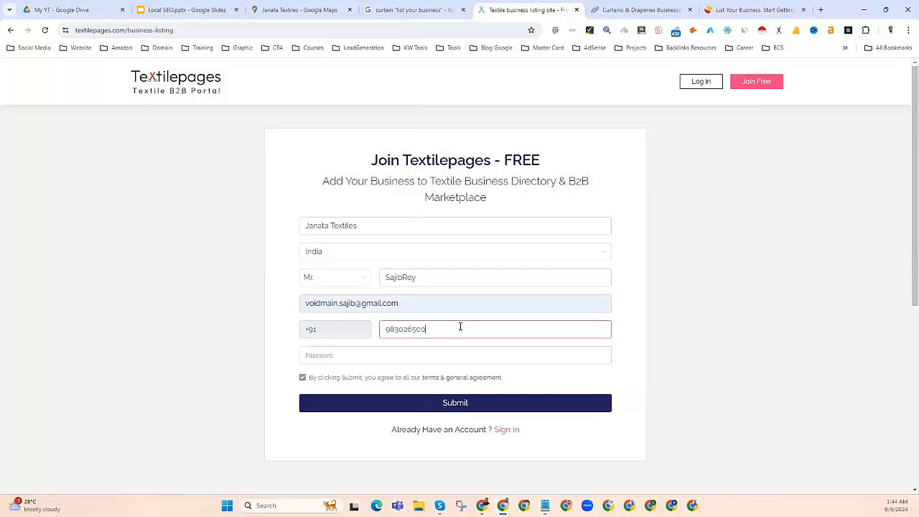
pyautogui.hotkey('alt', 'Tab')
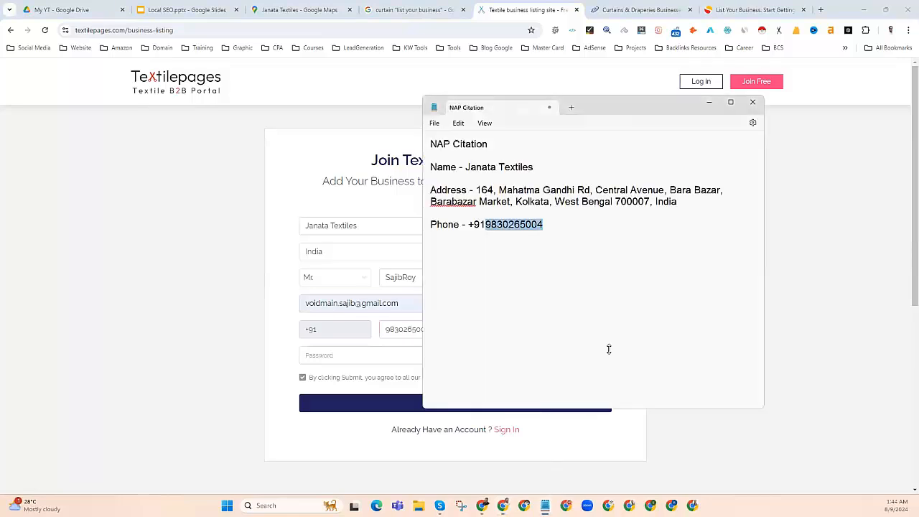
# Step: Use Chrome's suggested strong password and submit the free listing form
pyautogui.click(366, 354)
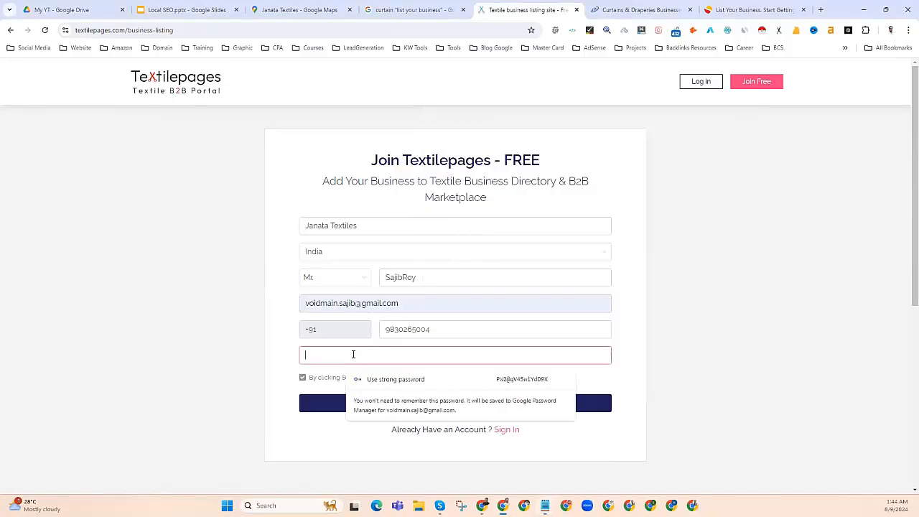
pyautogui.click(521, 385)
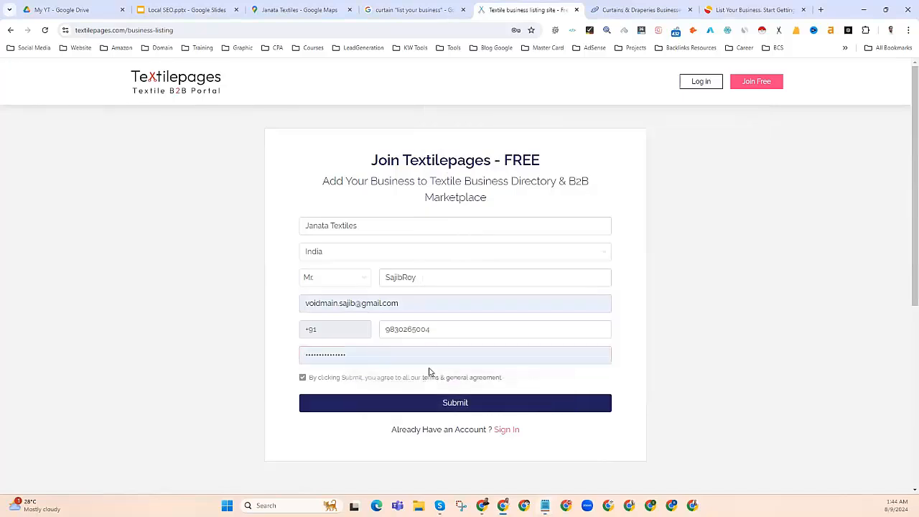
pyautogui.click(446, 406)
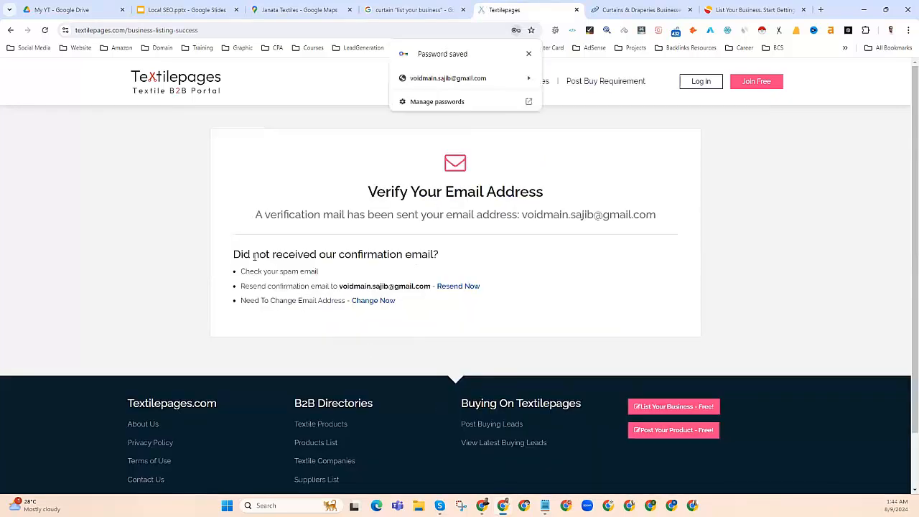
# Step: Open an extra blank Chrome tab and return to the Textilepages verification page
pyautogui.moveTo(324, 254); pyautogui.dragTo(440, 254)
pyautogui.click(264, 271)
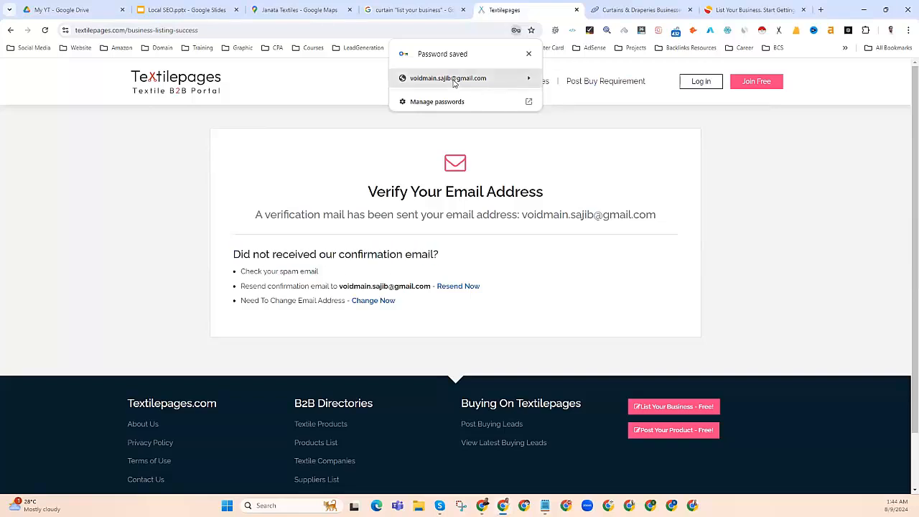
pyautogui.click(821, 10)
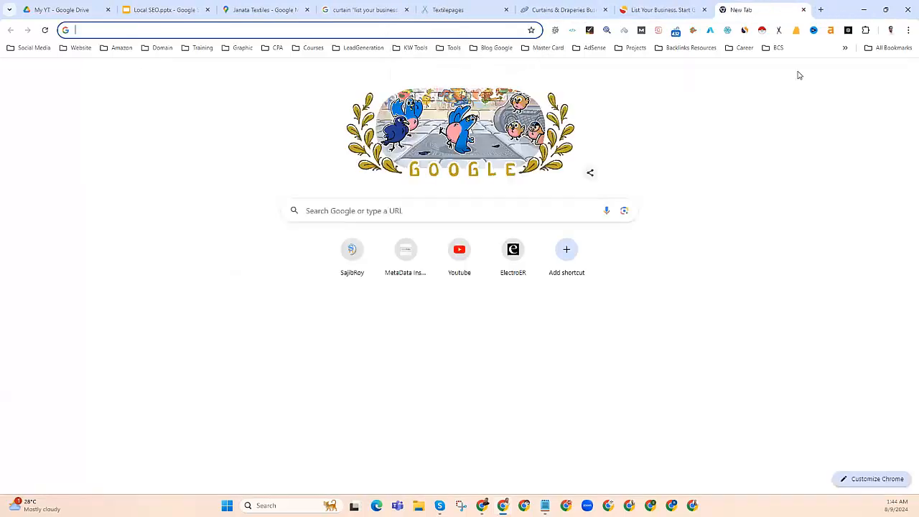
pyautogui.click(461, 6)
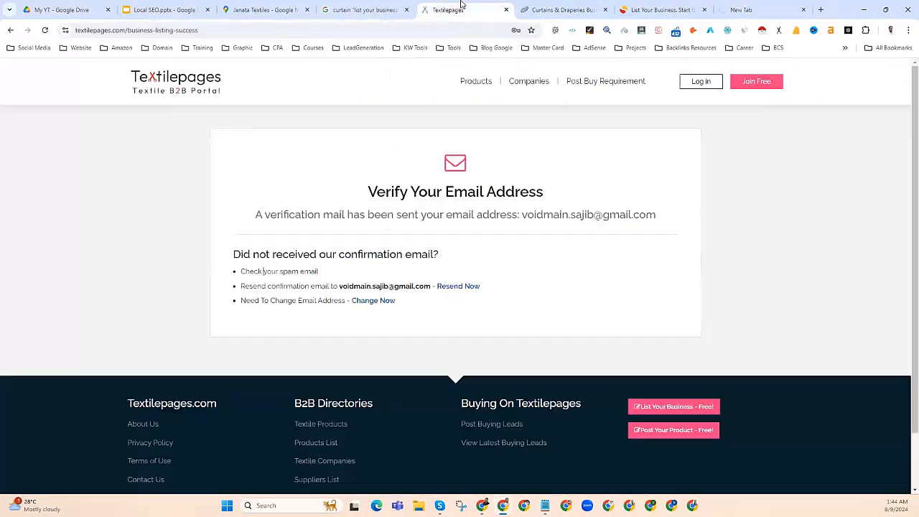
# Step: In Gmail, open the Textilepages verification message and confirm via Verify Your Email Address
pyautogui.click(761, 9)
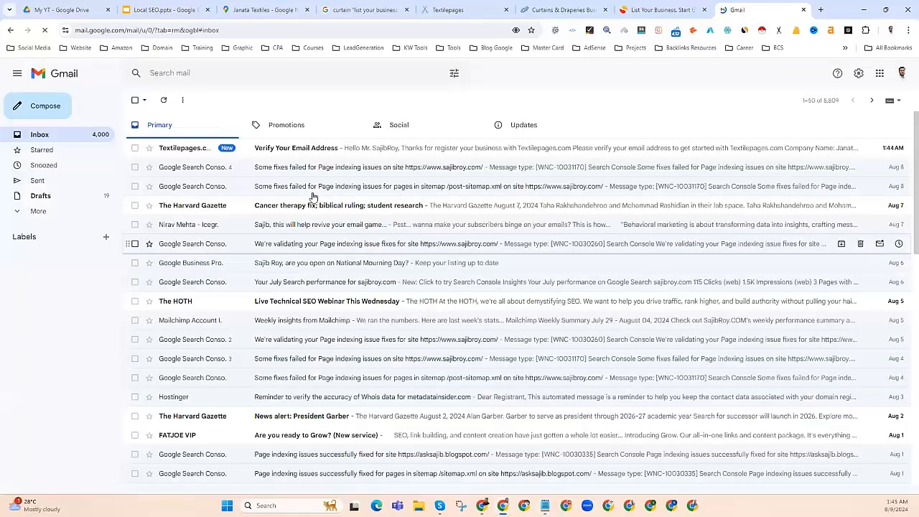
pyautogui.click(260, 148)
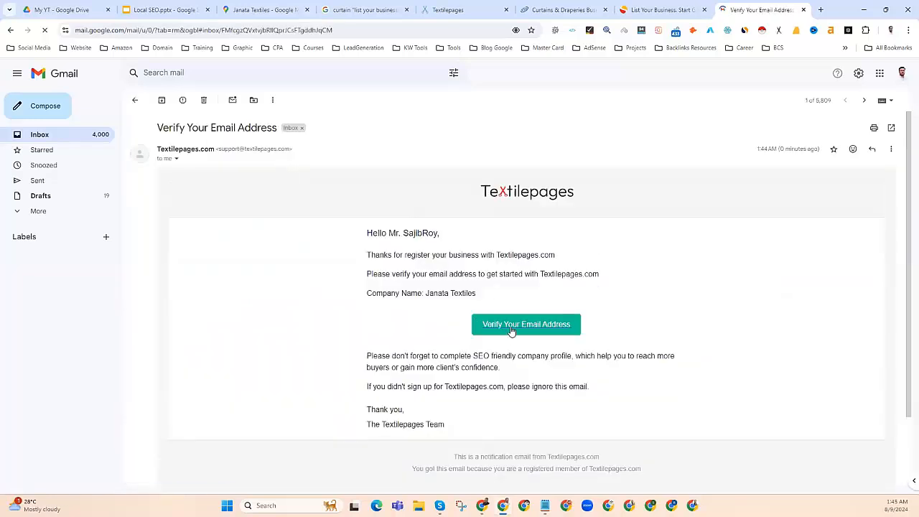
pyautogui.click(511, 327)
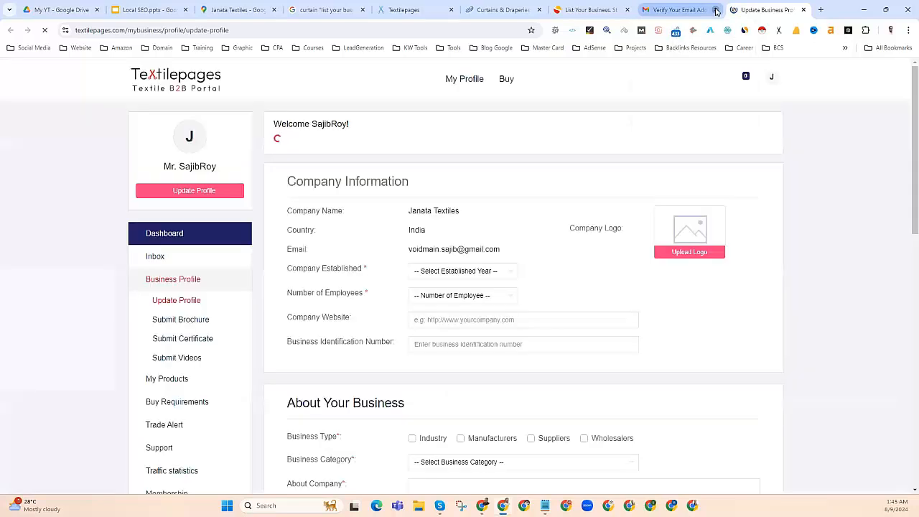
# Step: Close the verification email tab and highlight the company name Janata Textiles and the email
pyautogui.click(715, 10)
pyautogui.click(503, 91)
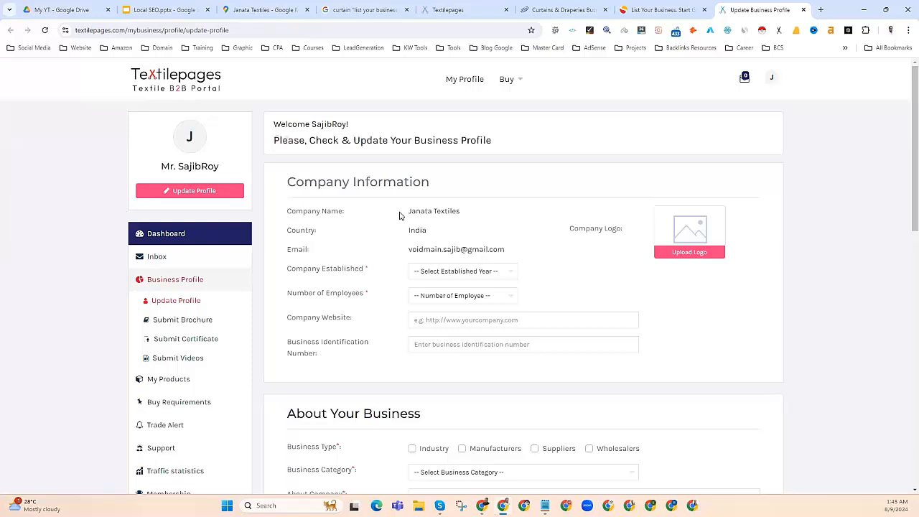
pyautogui.moveTo(411, 211); pyautogui.dragTo(463, 213)
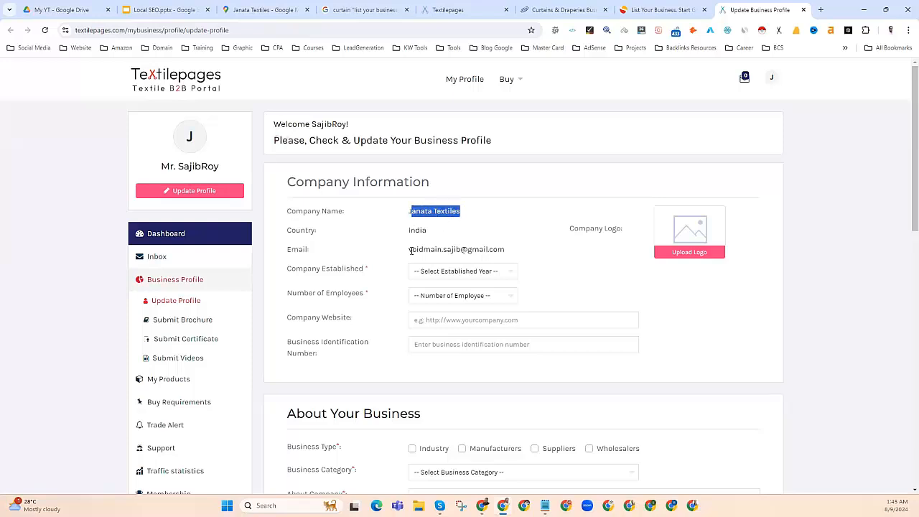
pyautogui.moveTo(411, 251); pyautogui.dragTo(505, 250)
# Step: Scroll the Update Profile form down to the Address & Contact Info section
pyautogui.scroll(-1, 400, 295)
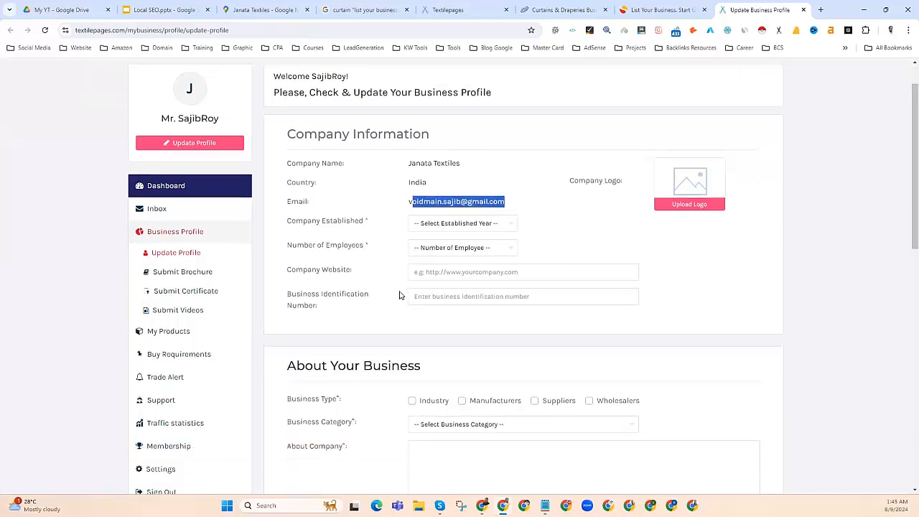
pyautogui.scroll(-1, 400, 296)
pyautogui.scroll(-3, 400, 294)
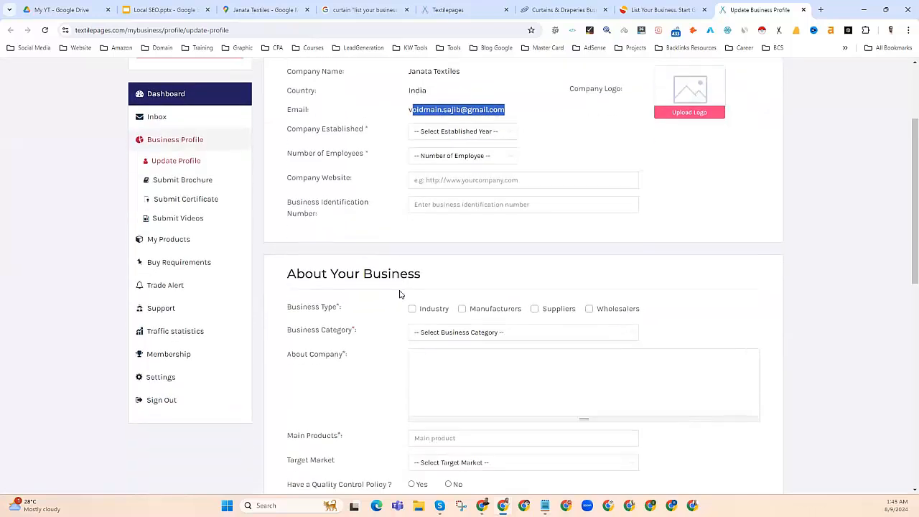
pyautogui.scroll(-6, 400, 294)
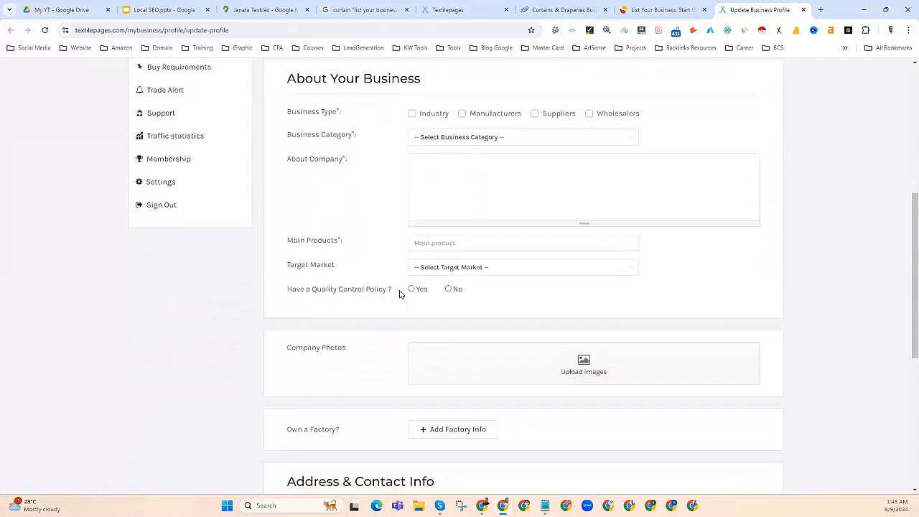
pyautogui.scroll(-3, 400, 294)
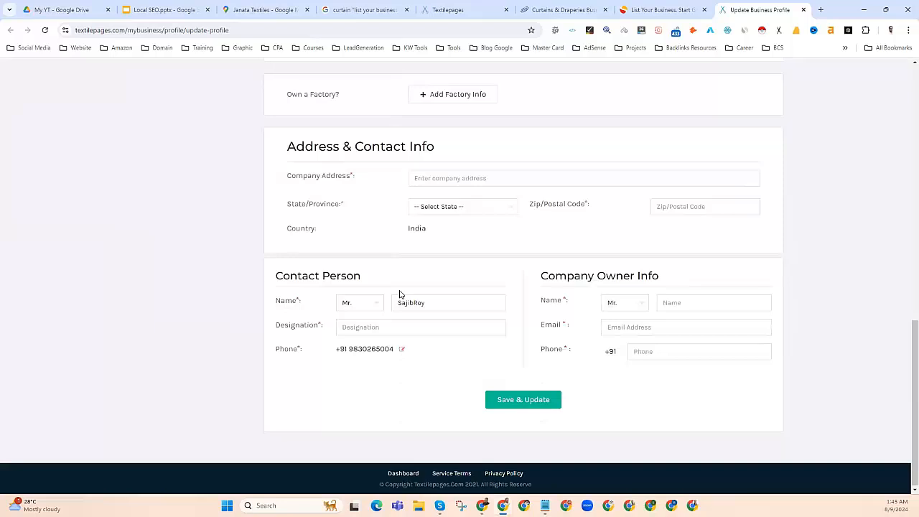
pyautogui.scroll(2, 400, 294)
# Step: Copy the Mahatma Gandhi Rd, Kolkata address from the NAP notes into Company Address
pyautogui.click(422, 274)
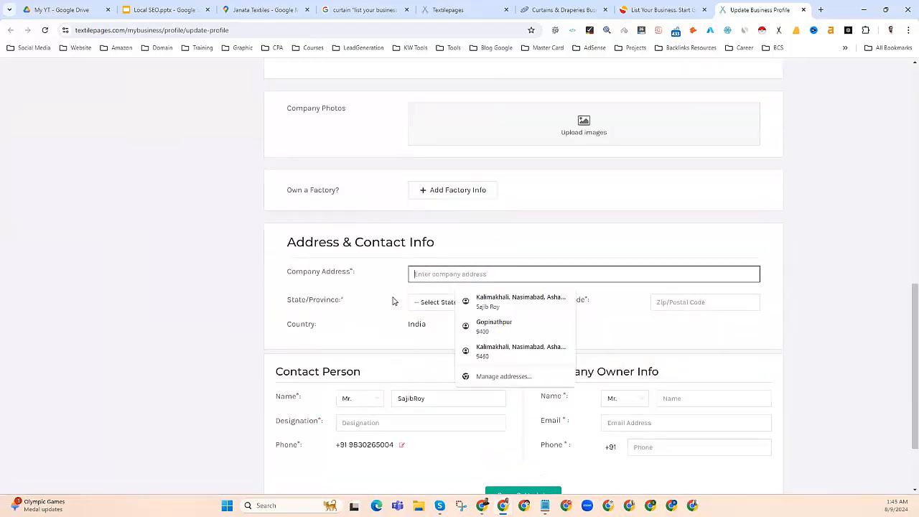
pyautogui.click(545, 506)
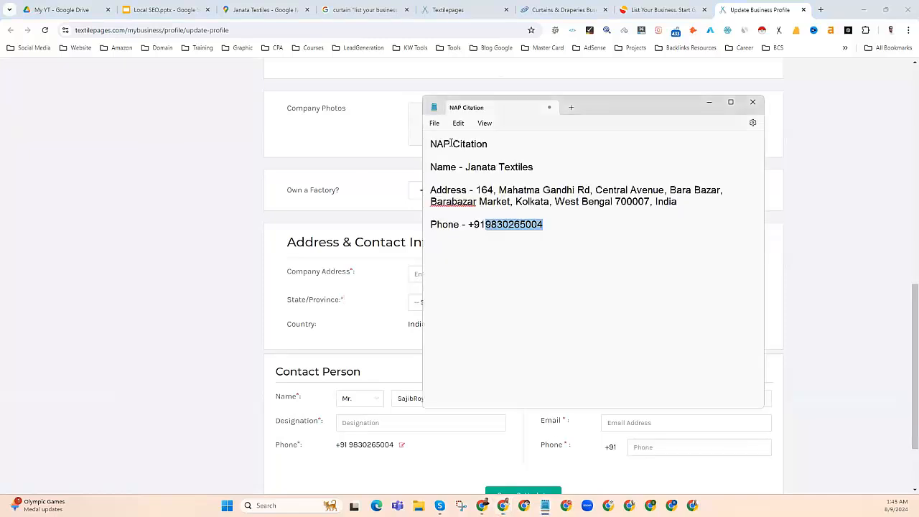
pyautogui.moveTo(483, 188); pyautogui.dragTo(616, 211)
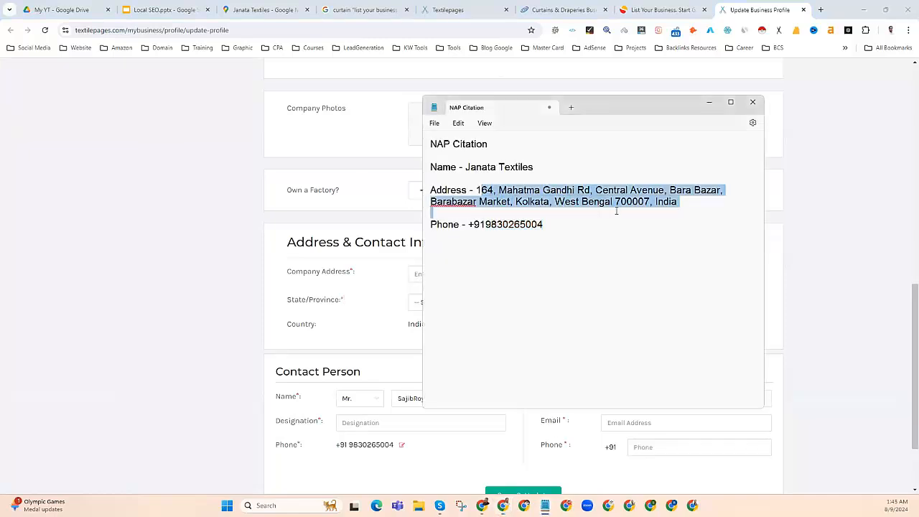
pyautogui.rightClick(661, 206)
pyautogui.click(674, 252)
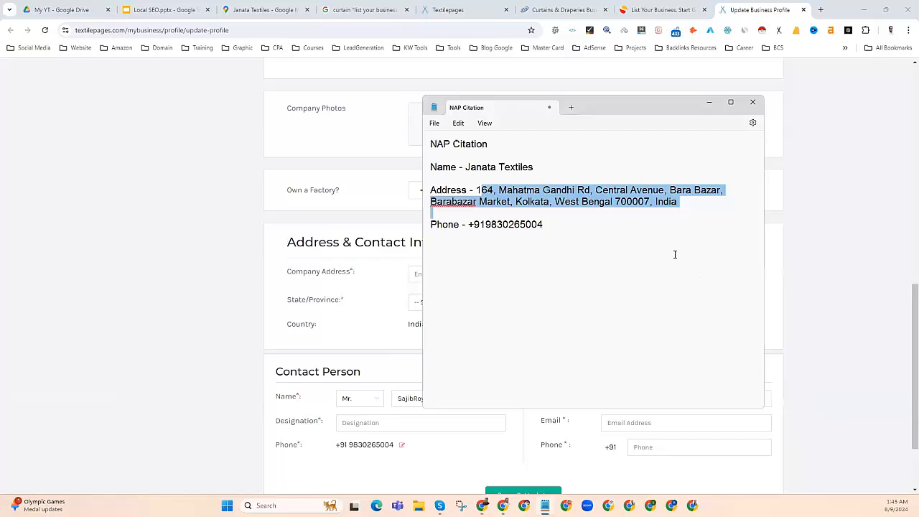
pyautogui.click(365, 275)
pyautogui.click(424, 275)
pyautogui.hotkey('ctrl', 'v')
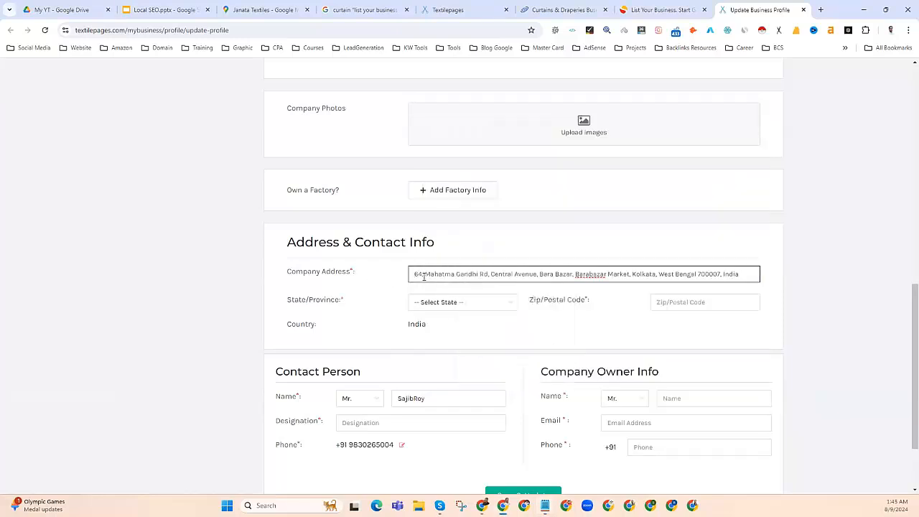
# Step: Open the State/Province dropdown and scroll through its list of states
pyautogui.click(447, 303)
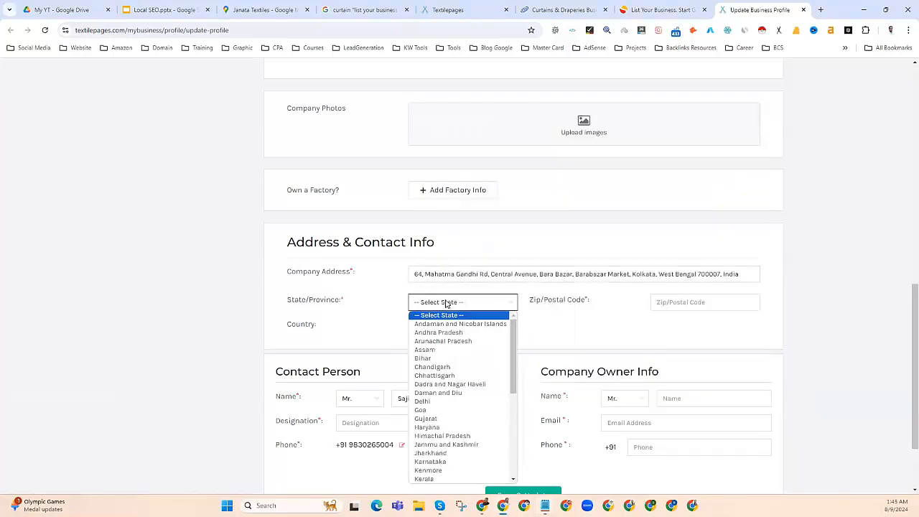
pyautogui.moveTo(577, 273); pyautogui.dragTo(642, 274)
pyautogui.click(464, 305)
pyautogui.scroll(-5, 444, 400)
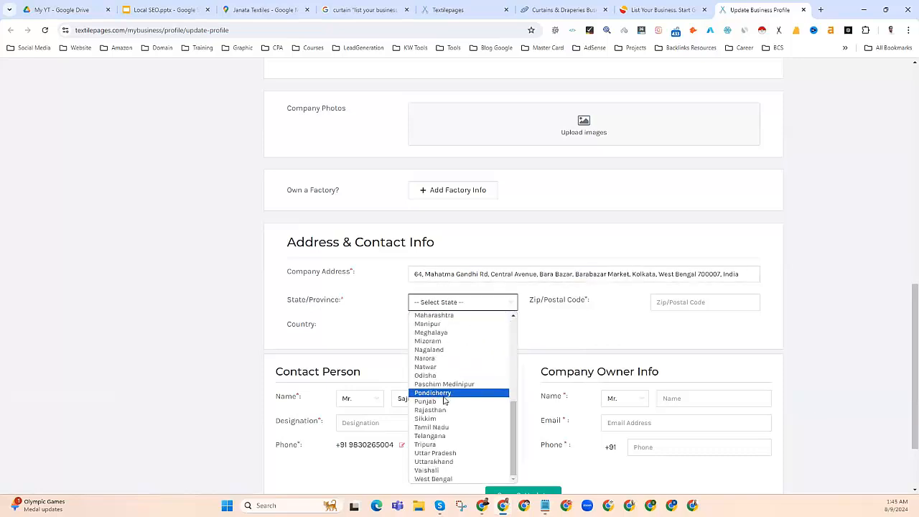
# Step: Set State/Province to West Bengal and paste 700007 from the address into Zip/Postal Code
pyautogui.click(438, 478)
pyautogui.click(550, 303)
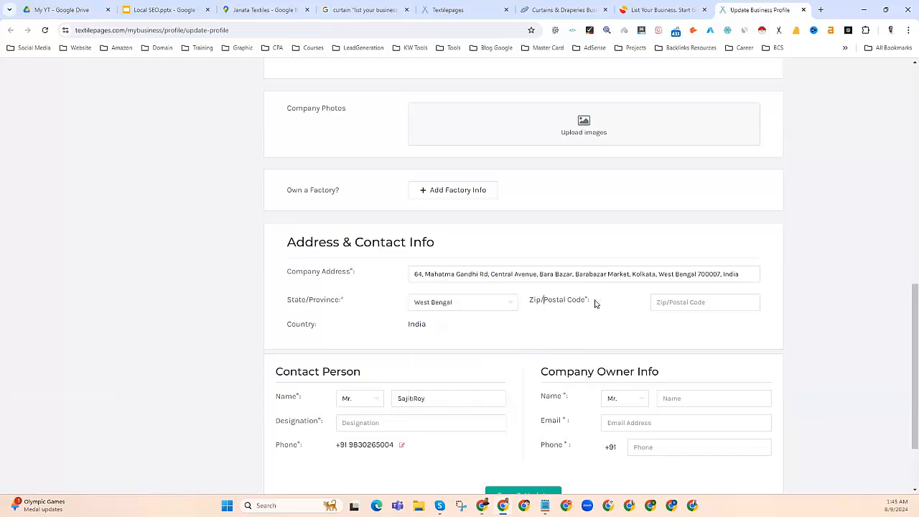
pyautogui.click(701, 274)
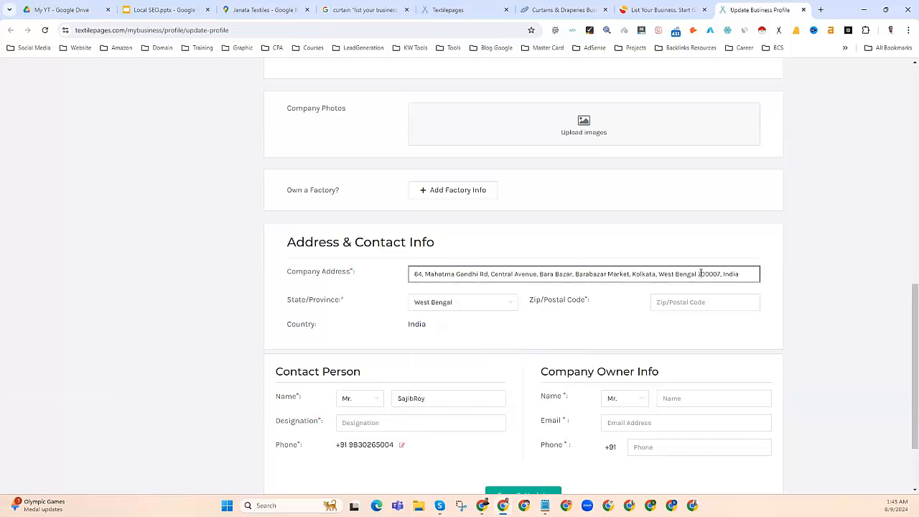
pyautogui.moveTo(698, 274); pyautogui.dragTo(722, 274)
pyautogui.rightClick(718, 274)
pyautogui.click(749, 103)
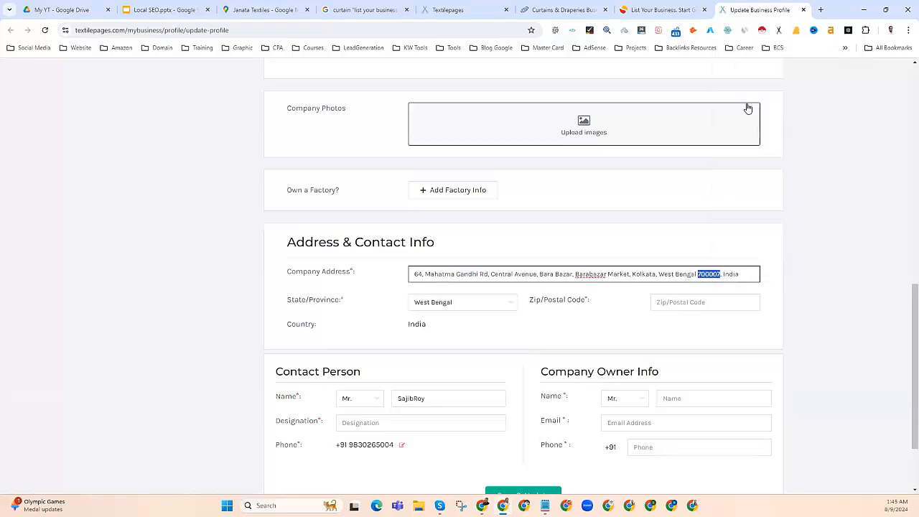
pyautogui.click(685, 302)
pyautogui.hotkey('ctrl', 'v')
pyautogui.click(430, 324)
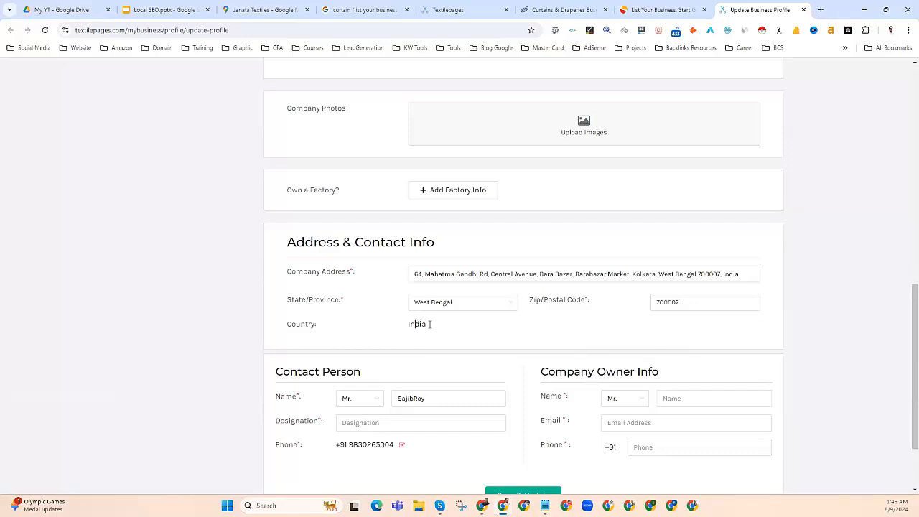
# Step: Select the company address text and highlight its leading house number
pyautogui.click(584, 275)
pyautogui.hotkey('ctrl', 'a')
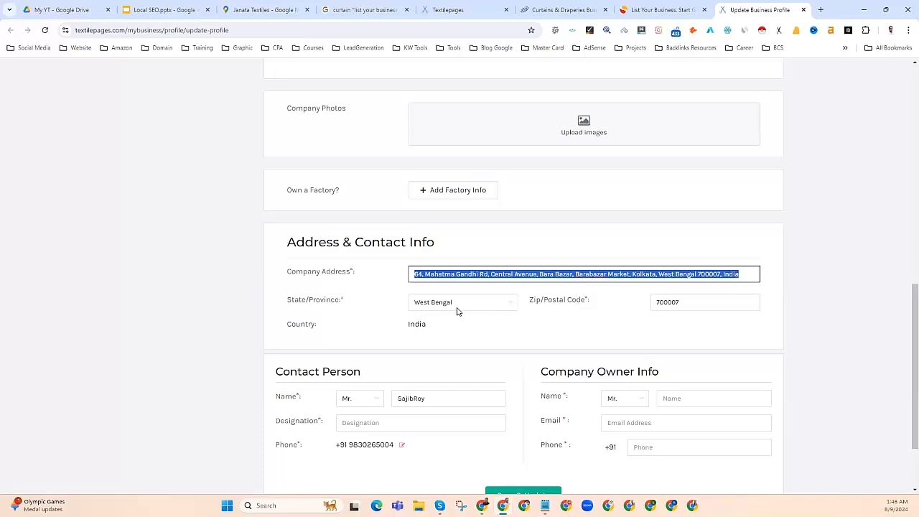
pyautogui.tripleClick(442, 275)
pyautogui.tripleClick(442, 274)
pyautogui.click(500, 332)
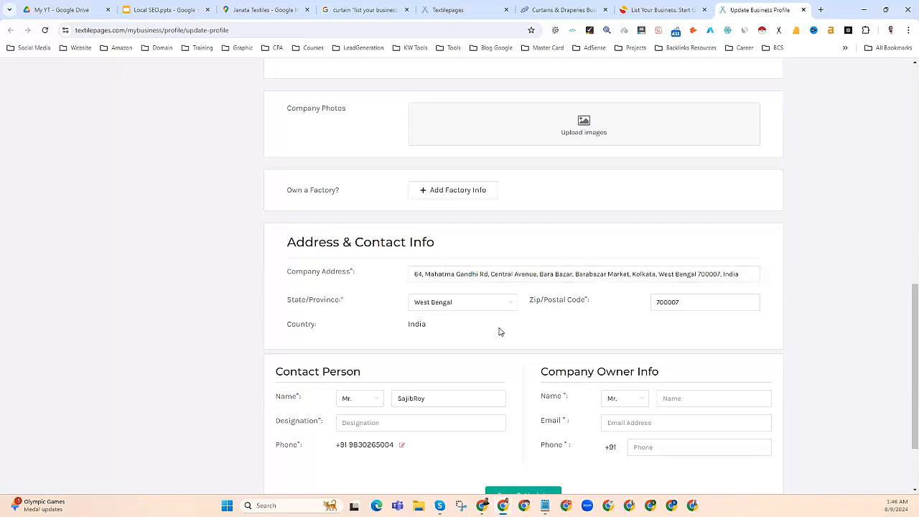
pyautogui.moveTo(430, 276); pyautogui.dragTo(391, 275)
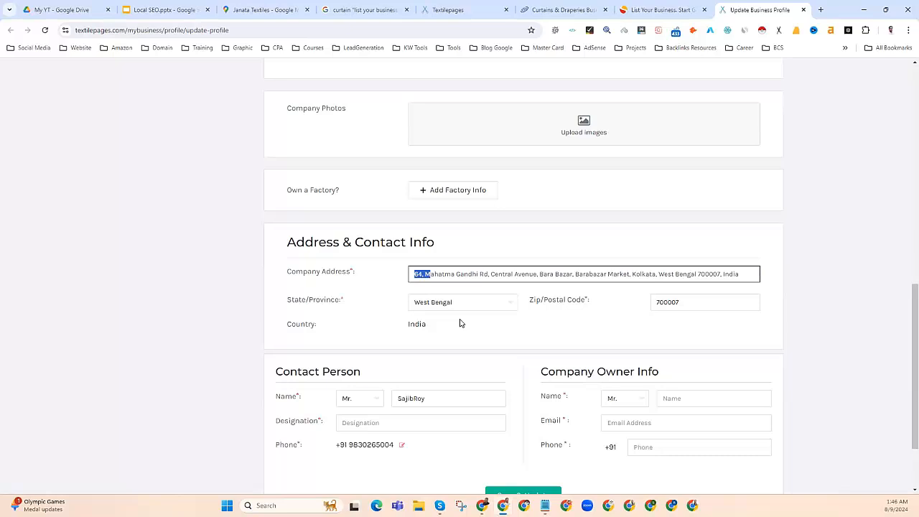
pyautogui.scroll(3, 461, 323)
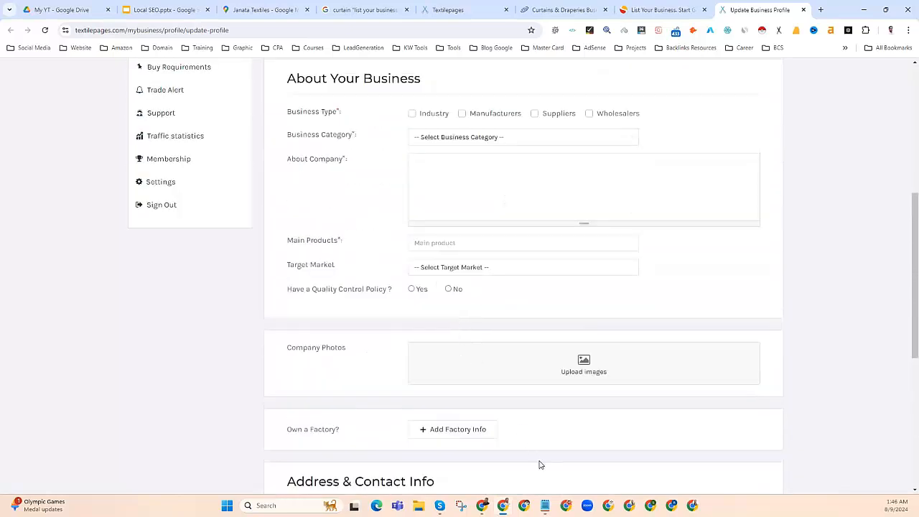
pyautogui.hotkey('alt', 'Tab')
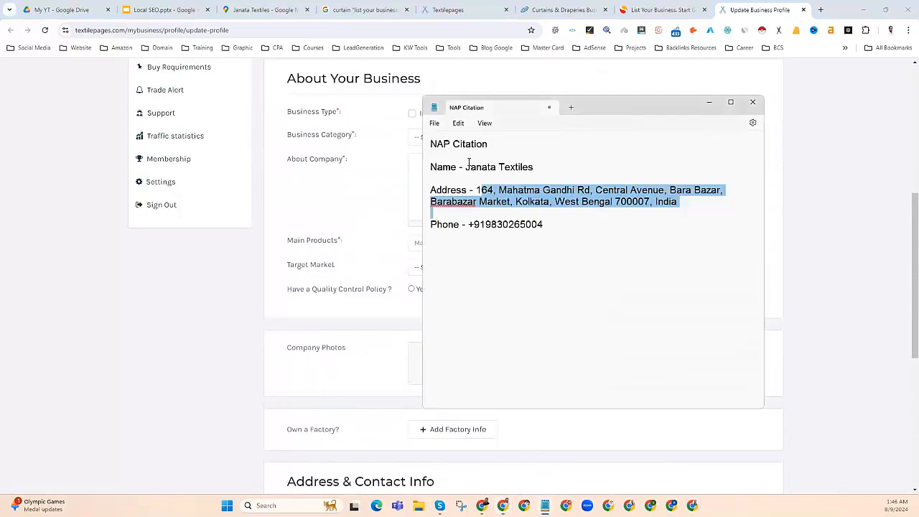
pyautogui.click(469, 163)
pyautogui.moveTo(474, 222); pyautogui.dragTo(548, 224)
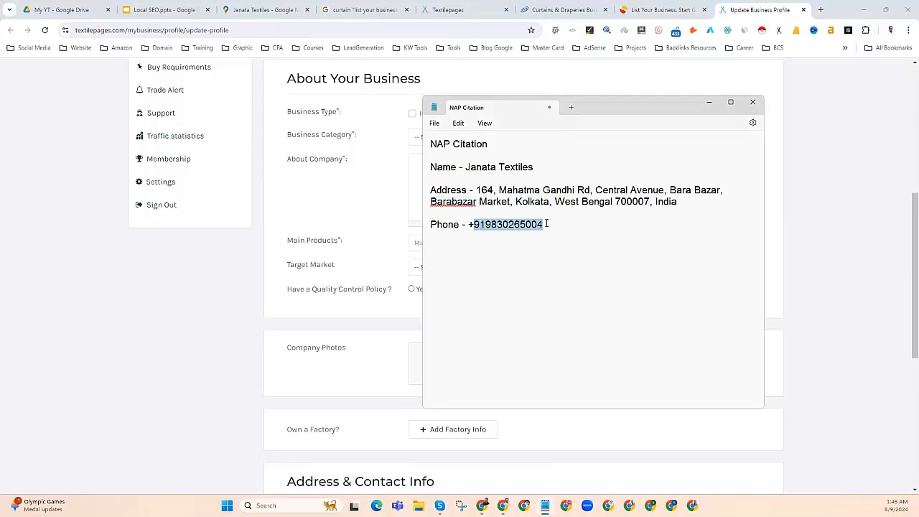
pyautogui.click(709, 102)
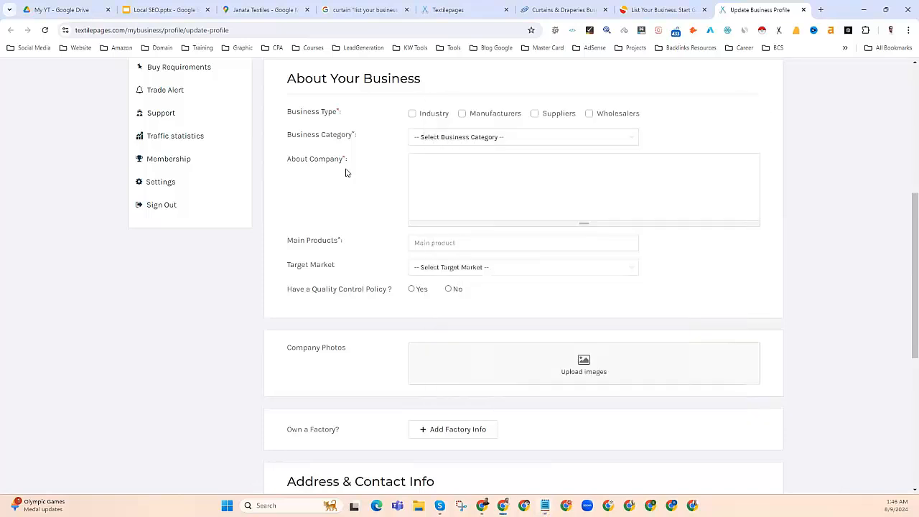
pyautogui.scroll(5, 344, 178)
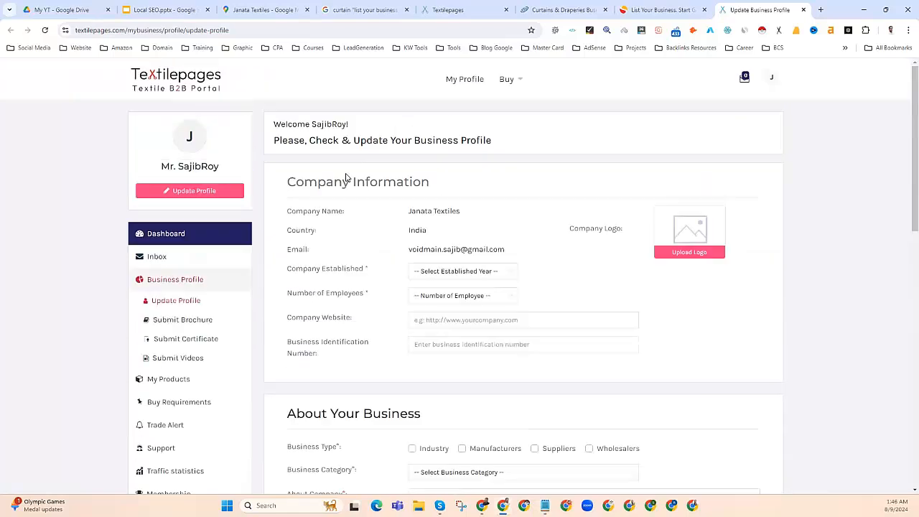
pyautogui.scroll(-2, 448, 261)
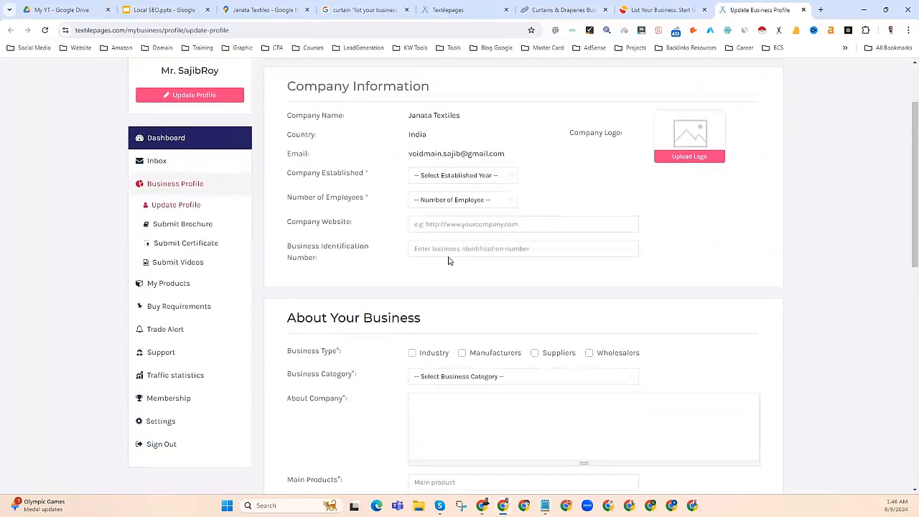
pyautogui.scroll(-1, 448, 260)
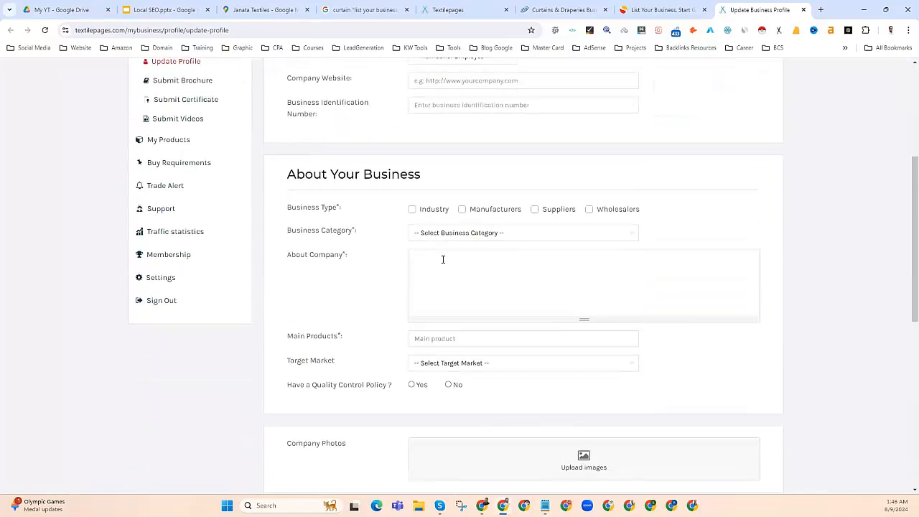
pyautogui.click(431, 267)
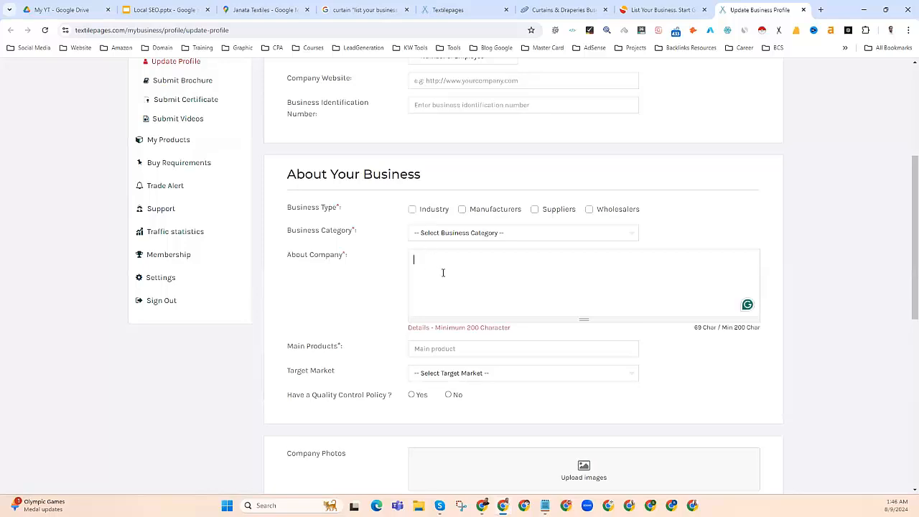
pyautogui.scroll(-3, 444, 271)
pyautogui.scroll(6, 443, 271)
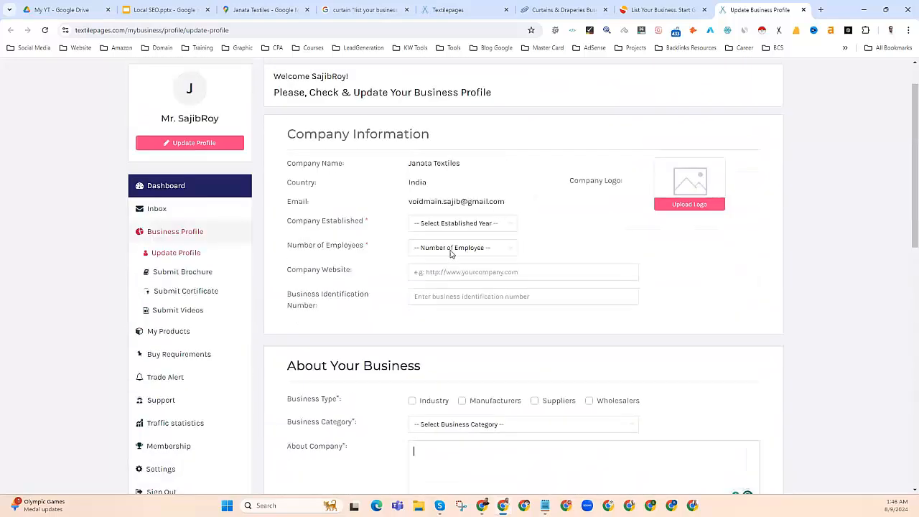
pyautogui.scroll(-1, 449, 252)
pyautogui.scroll(-3, 446, 248)
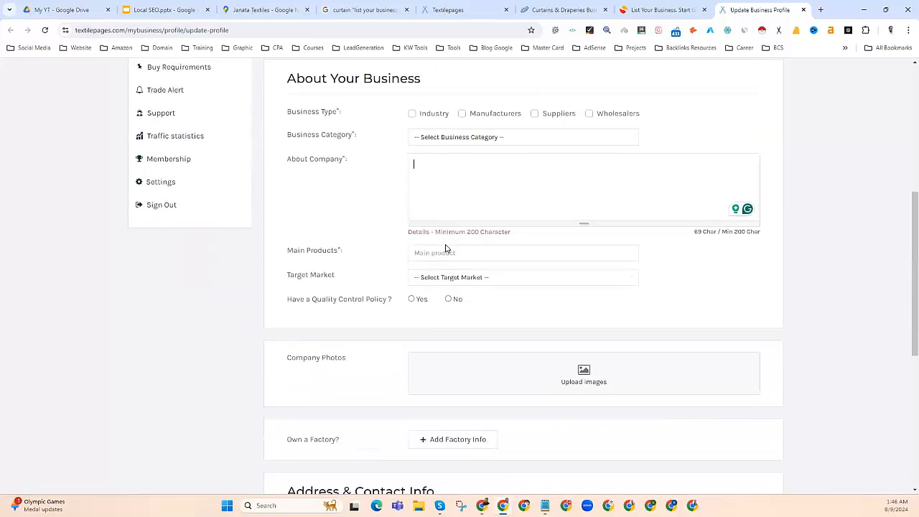
pyautogui.scroll(-1, 430, 241)
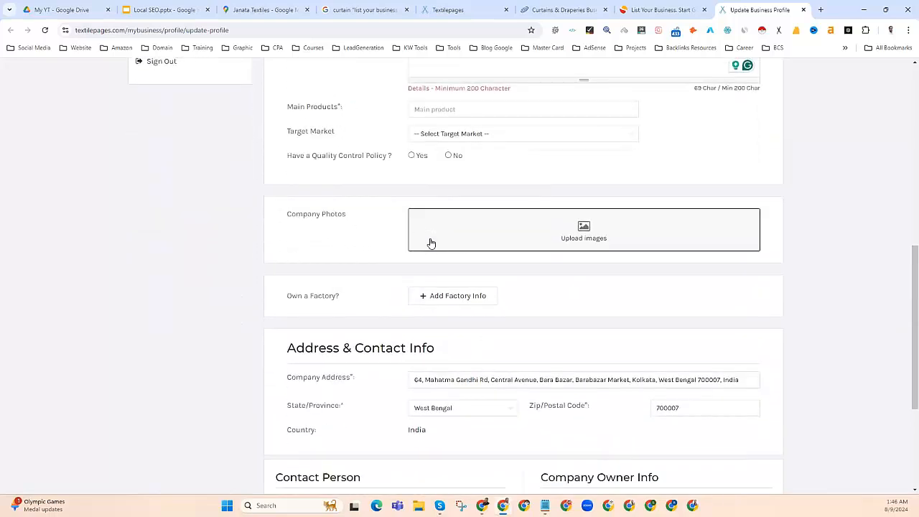
pyautogui.scroll(-3, 432, 244)
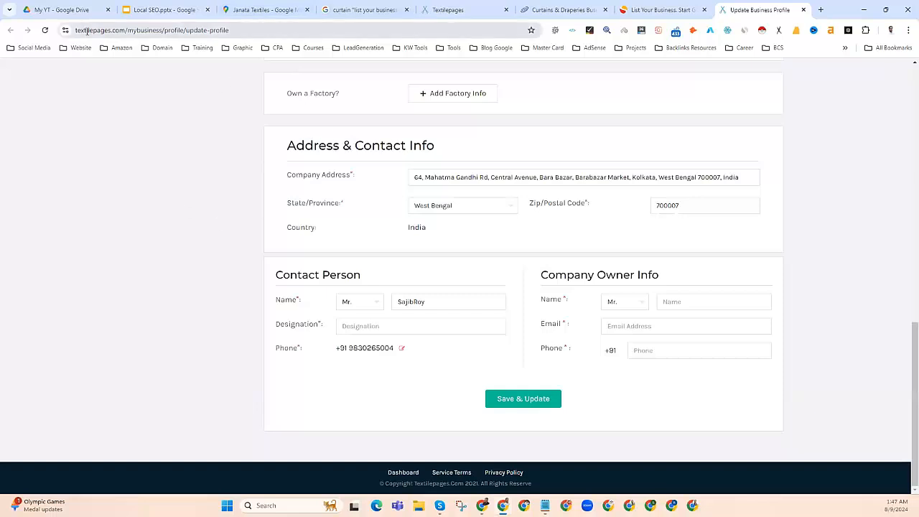
# Step: Reload the business profile page from the account menu and close the extra Textilepages home tab
pyautogui.scroll(10, 569, 171)
pyautogui.click(772, 79)
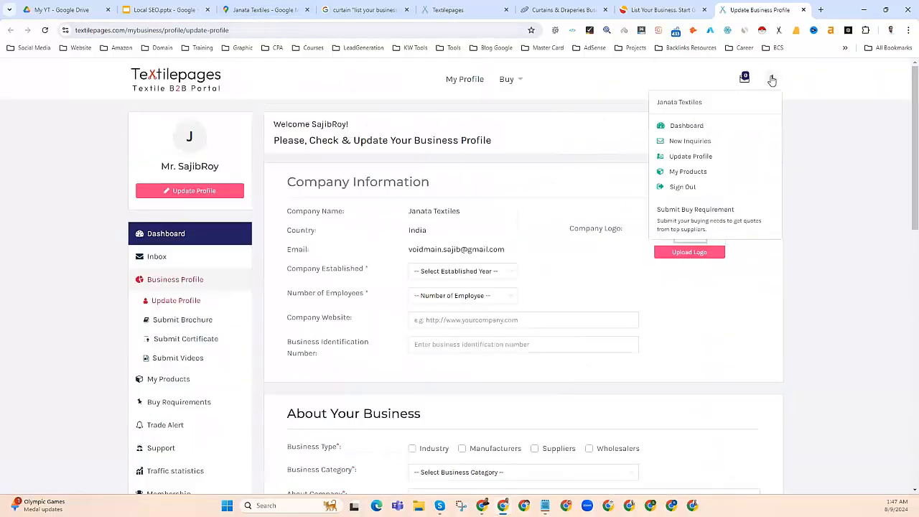
pyautogui.click(161, 78)
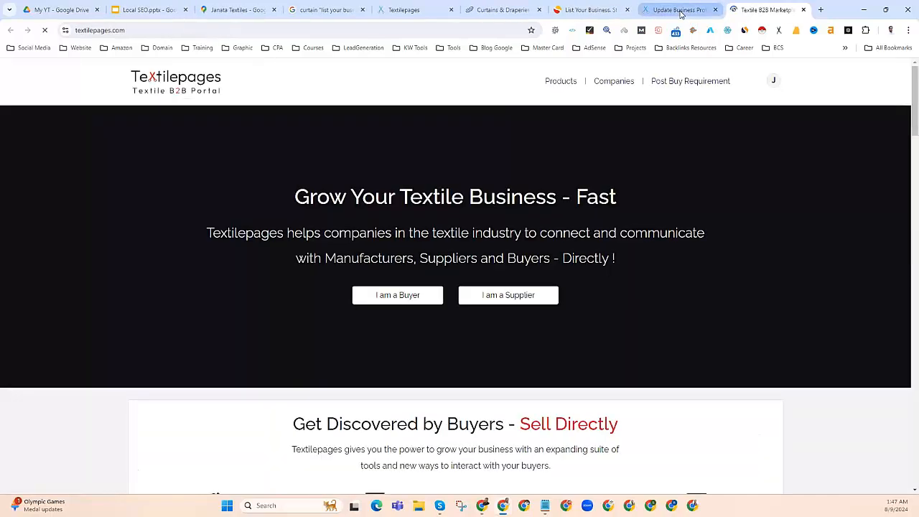
pyautogui.click(679, 10)
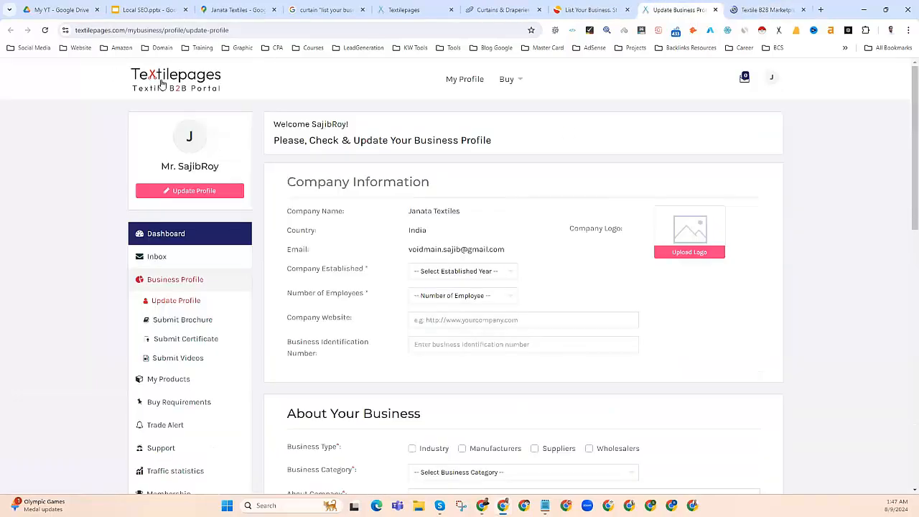
pyautogui.moveTo(114, 78); pyautogui.dragTo(219, 81)
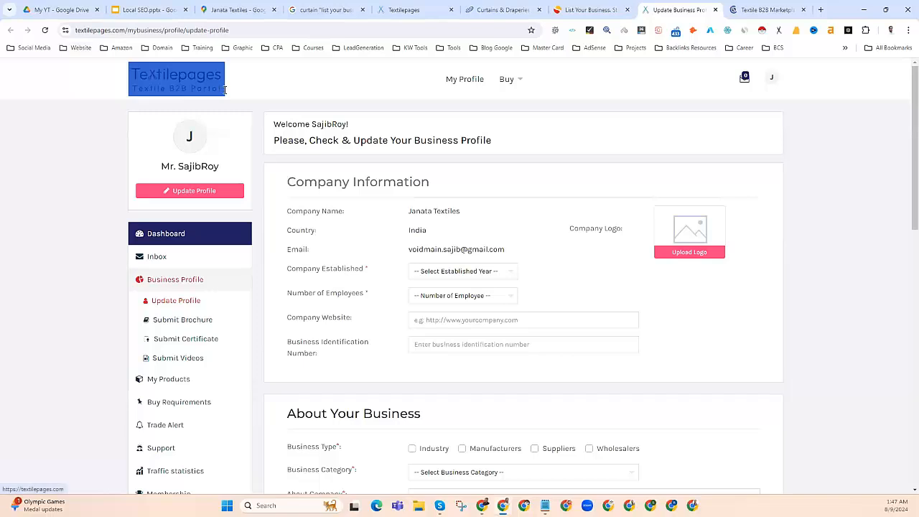
pyautogui.click(458, 81)
pyautogui.moveTo(514, 81)
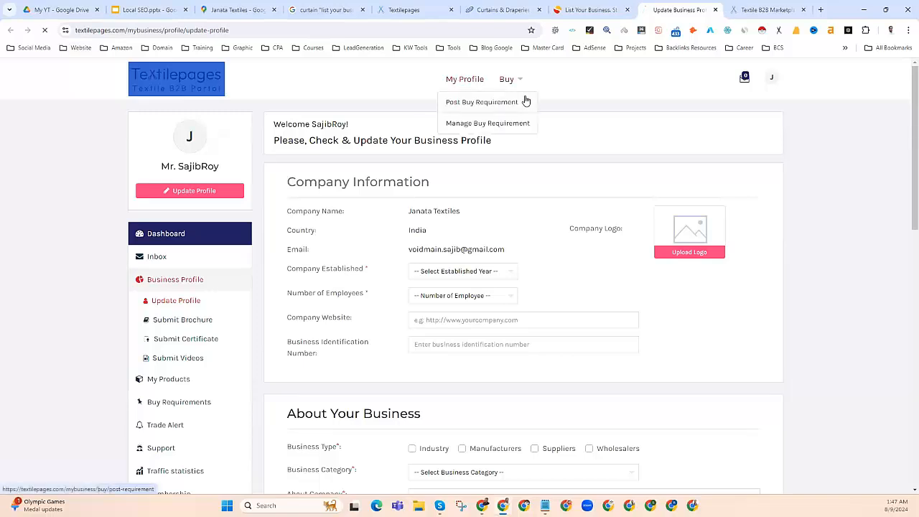
pyautogui.click(803, 10)
# Step: Look through the cleared profile form and return to Company Information at the top
pyautogui.scroll(-8, 363, 303)
pyautogui.scroll(2, 363, 303)
pyautogui.scroll(-2, 364, 304)
pyautogui.scroll(1, 448, 197)
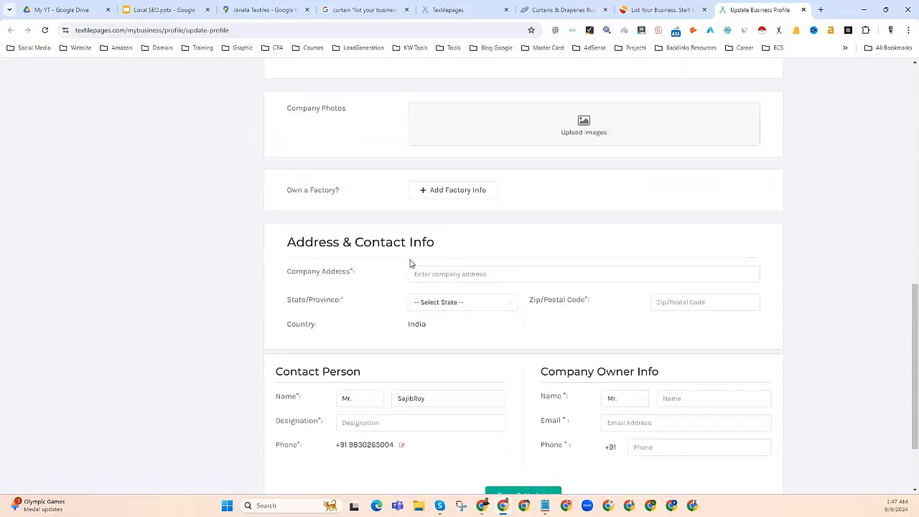
pyautogui.click(428, 273)
pyautogui.scroll(8, 368, 264)
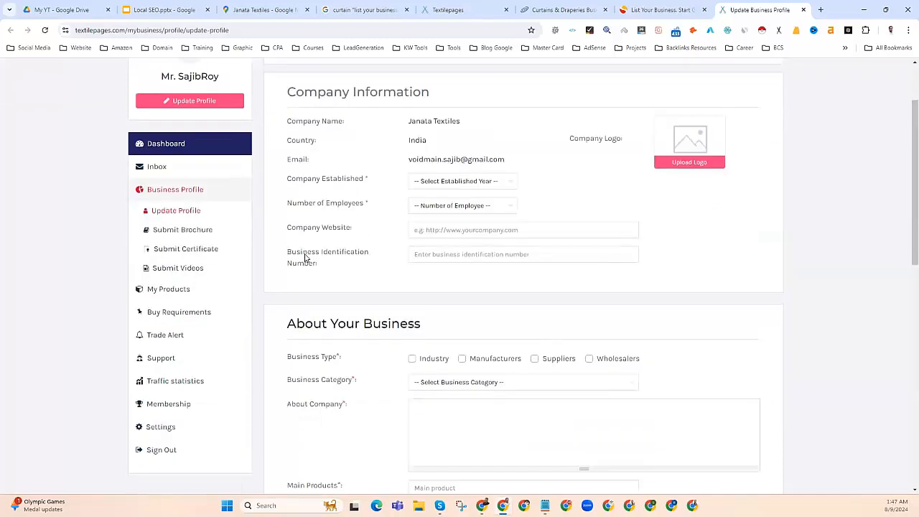
pyautogui.scroll(-4, 303, 255)
pyautogui.scroll(2, 359, 262)
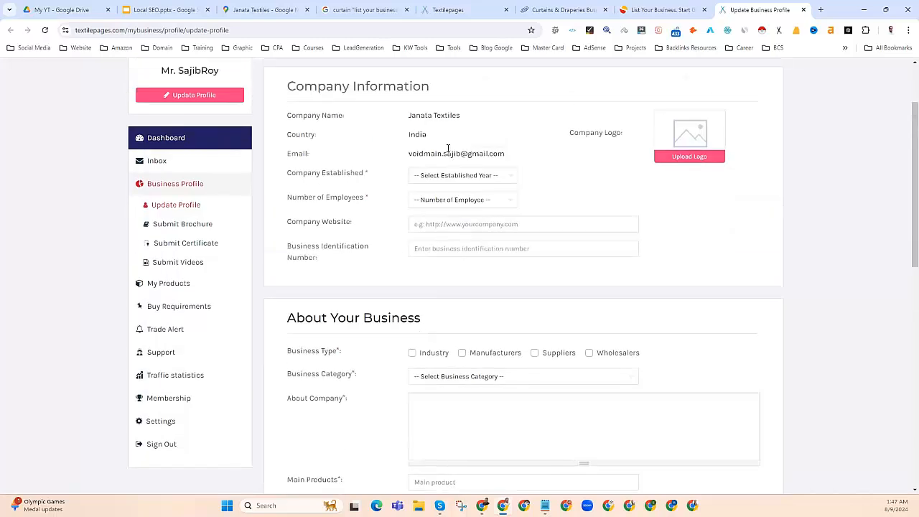
pyautogui.moveTo(404, 117); pyautogui.dragTo(463, 118)
pyautogui.scroll(-4, 428, 266)
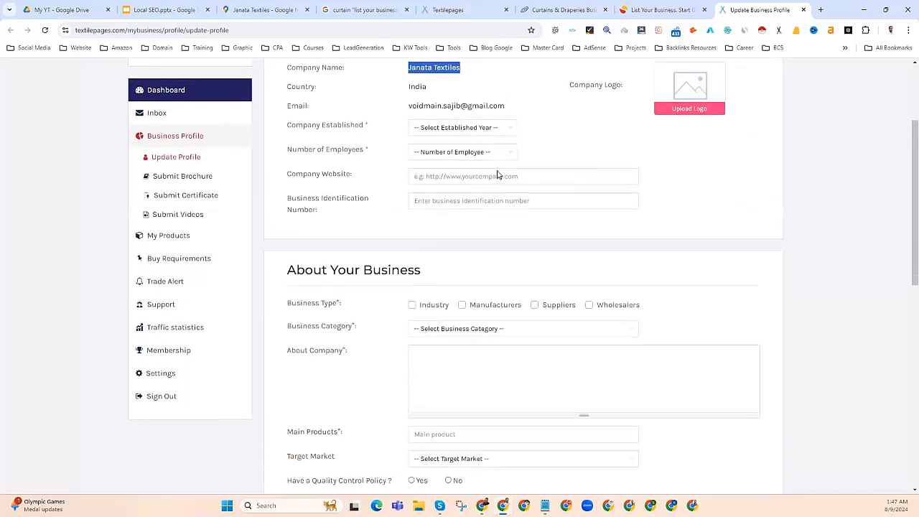
pyautogui.scroll(-4, 429, 279)
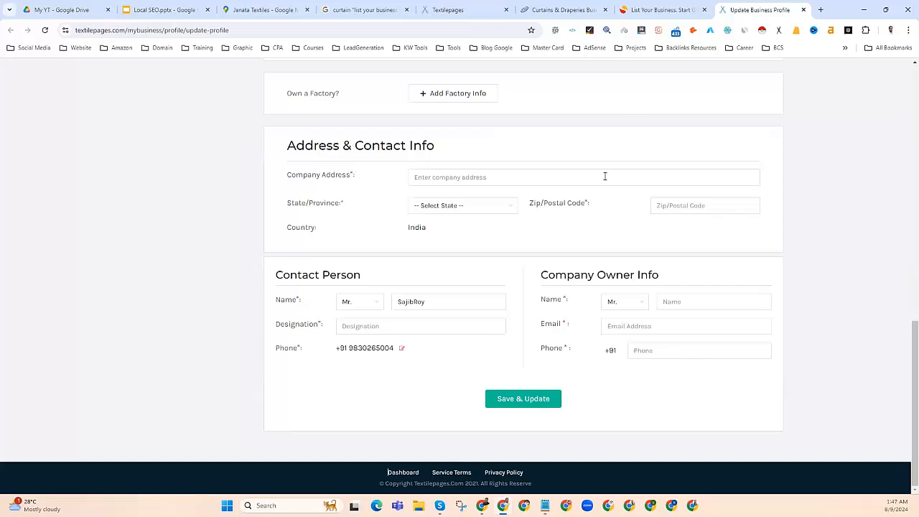
pyautogui.scroll(10, 540, 199)
pyautogui.scroll(3, 525, 194)
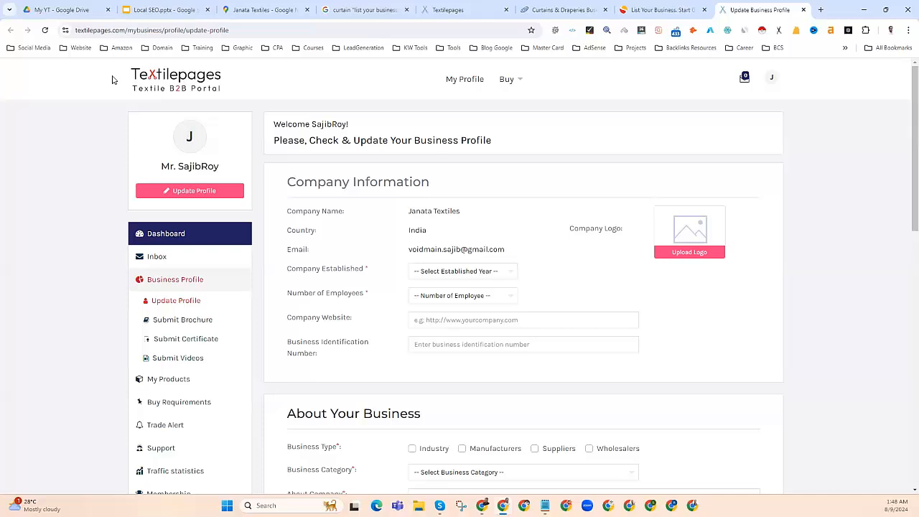
# Step: Highlight the Company Information heading, then move to Sulekha's List Your Business page
pyautogui.moveTo(113, 65); pyautogui.dragTo(199, 86)
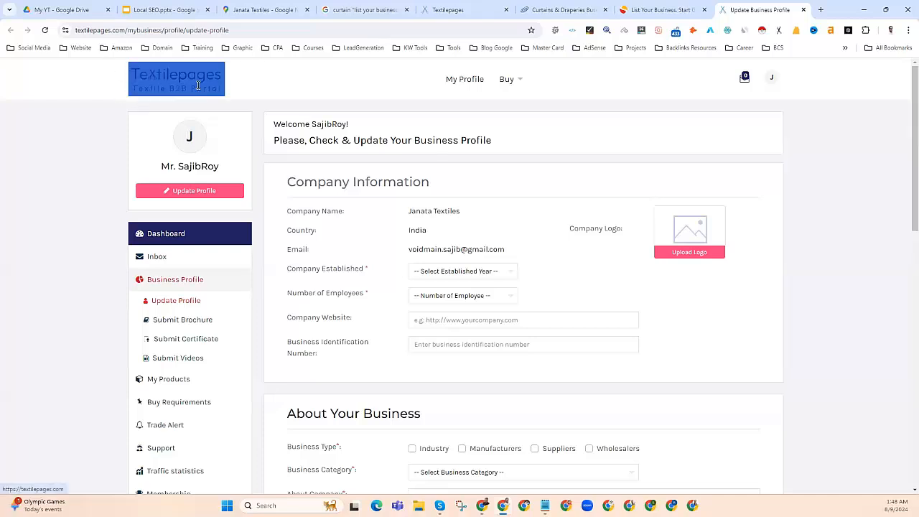
pyautogui.click(256, 107)
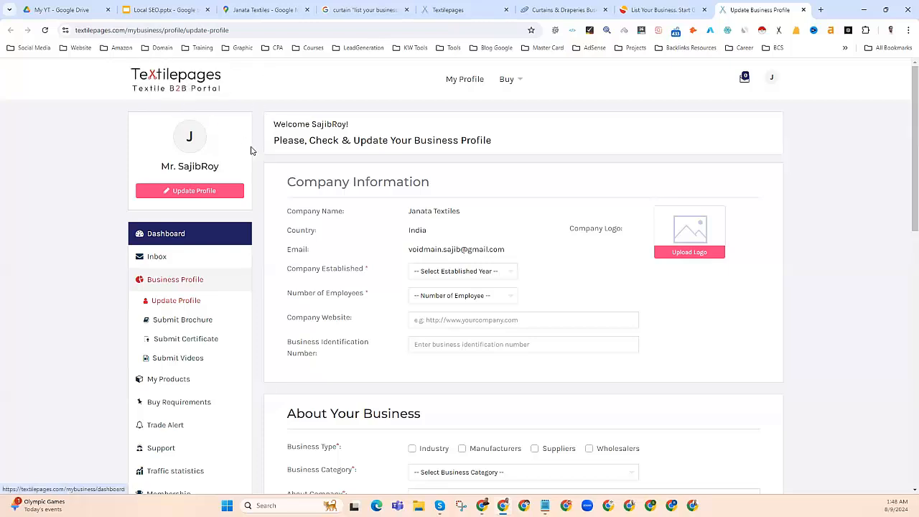
pyautogui.moveTo(285, 182); pyautogui.dragTo(432, 186)
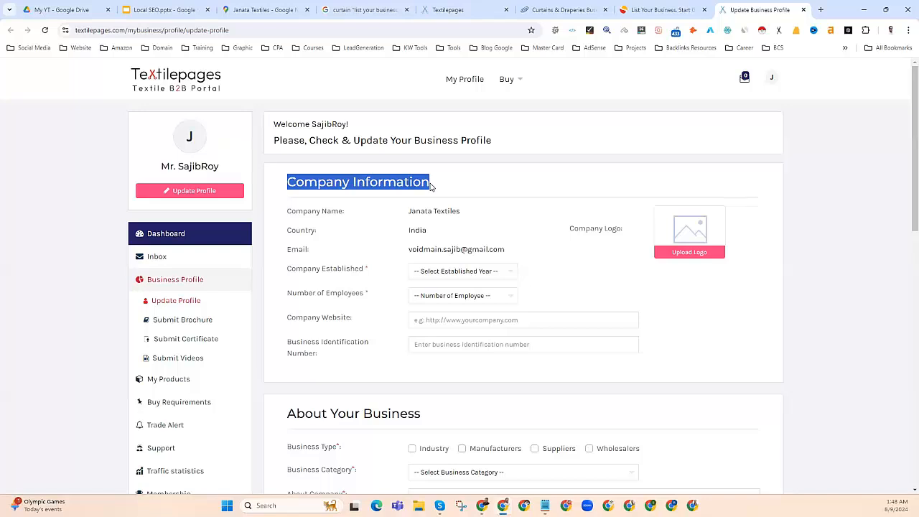
pyautogui.click(661, 10)
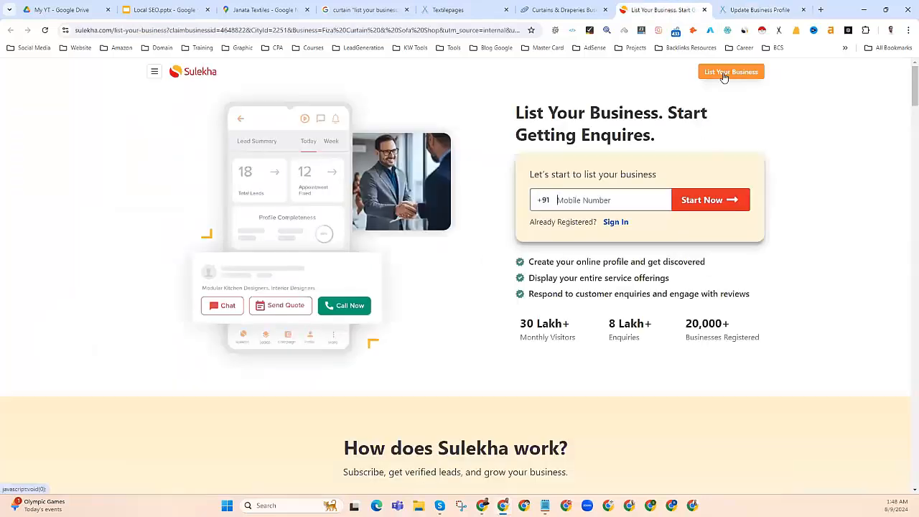
# Step: Look over the Curtains & Draperies directory page and close the Textilepages verification page
pyautogui.click(560, 10)
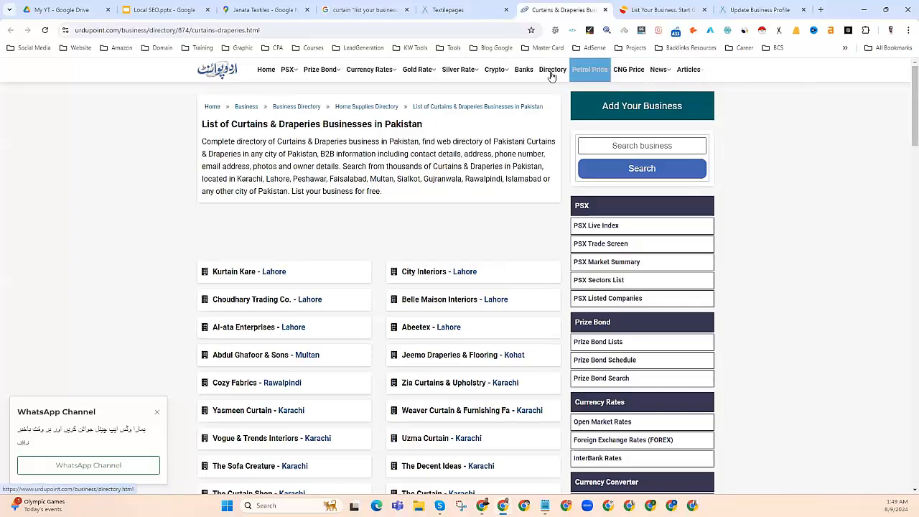
pyautogui.scroll(-10, 505, 288)
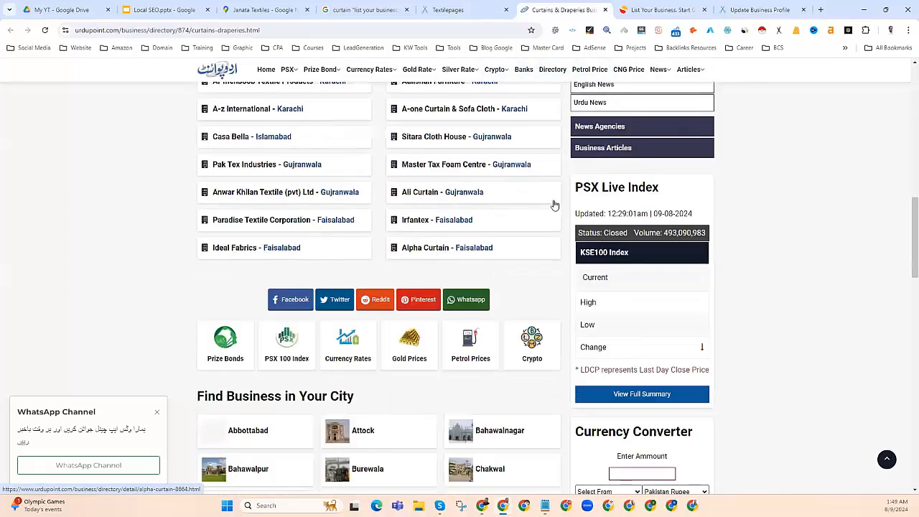
pyautogui.scroll(-5, 554, 205)
pyautogui.click(452, 10)
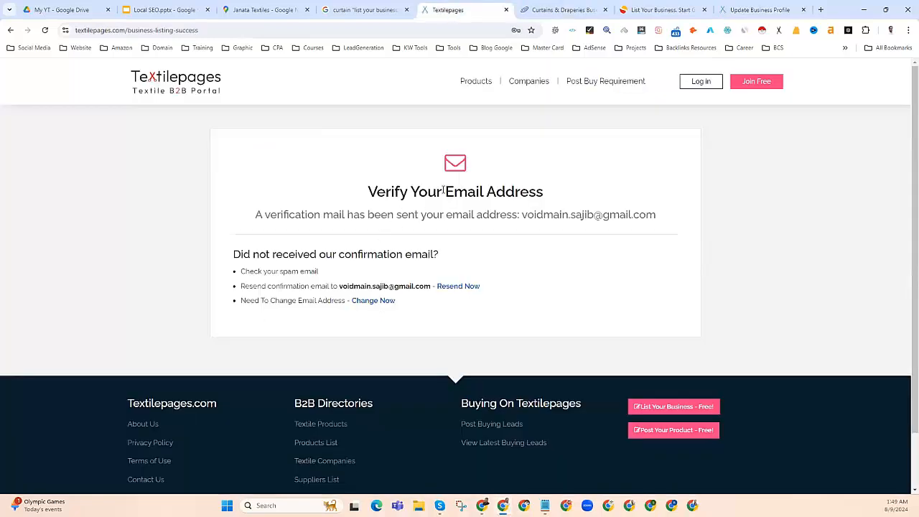
pyautogui.click(505, 10)
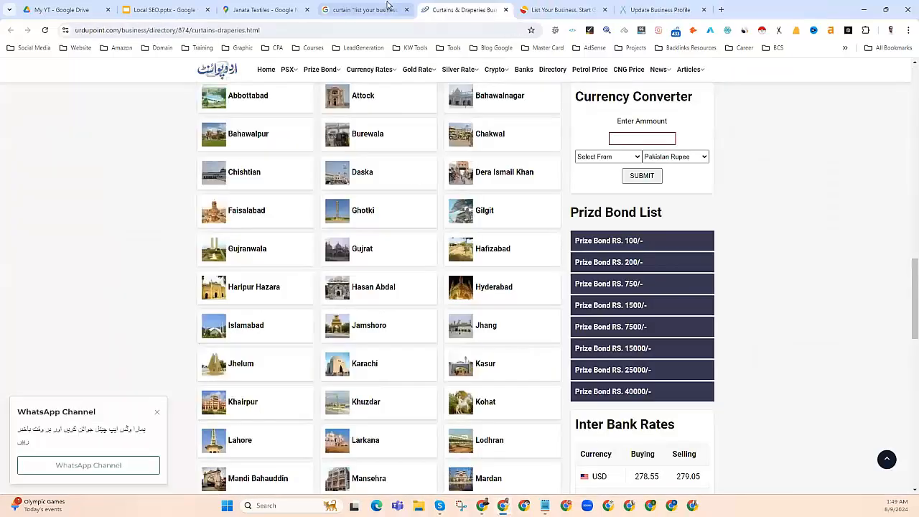
# Step: Close the Curtains & Draperies, Sulekha and business profile pages, leaving a new blank tab
pyautogui.click(388, 7)
pyautogui.scroll(5, 392, 248)
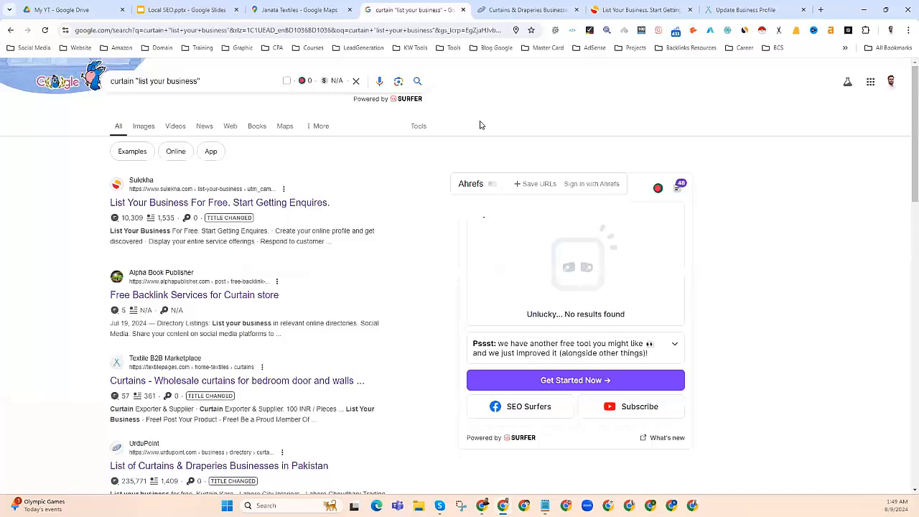
pyautogui.click(564, 10)
pyautogui.click(576, 10)
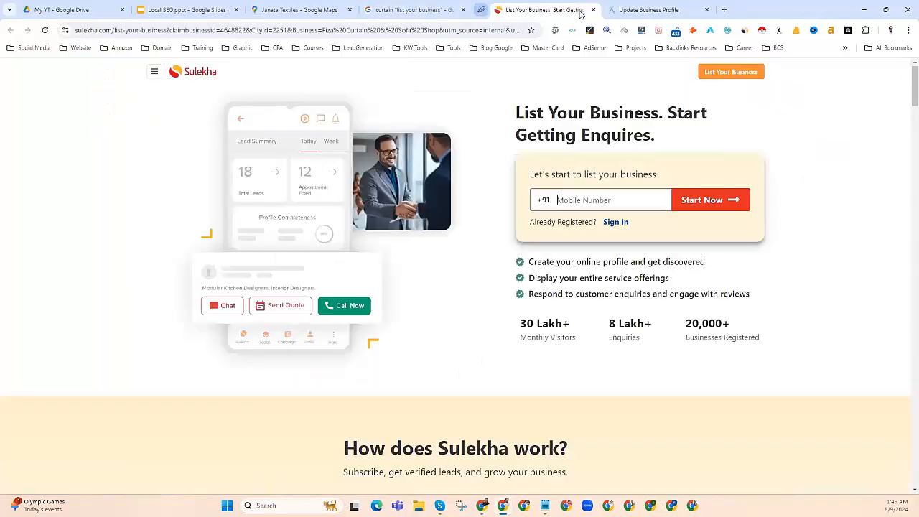
pyautogui.click(580, 10)
pyautogui.click(581, 10)
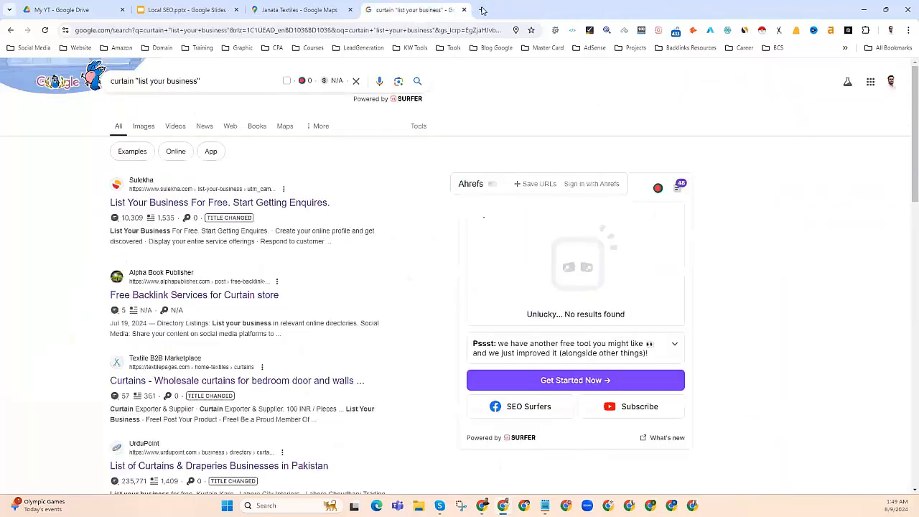
pyautogui.click(484, 11)
# Step: Create a blank Untitled spreadsheet in Google Sheets and return to the curtain search results
pyautogui.click(882, 73)
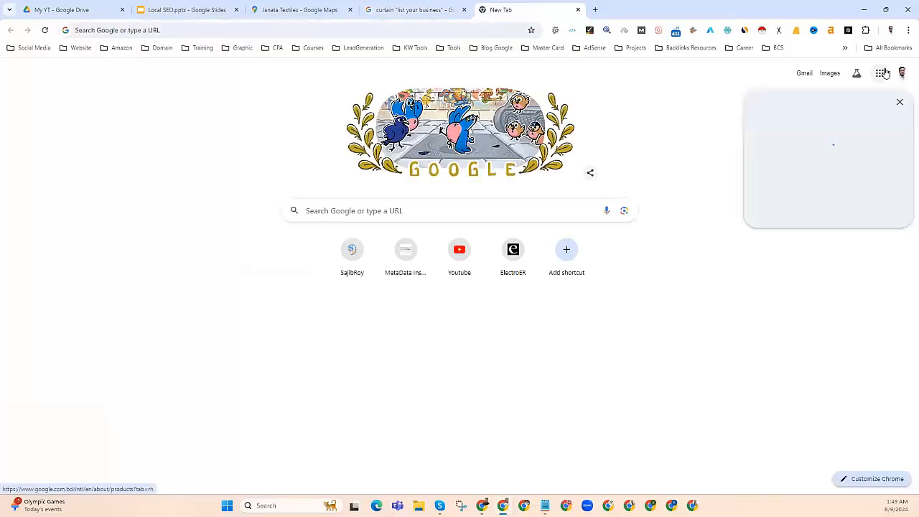
pyautogui.scroll(-5, 797, 263)
pyautogui.click(829, 193)
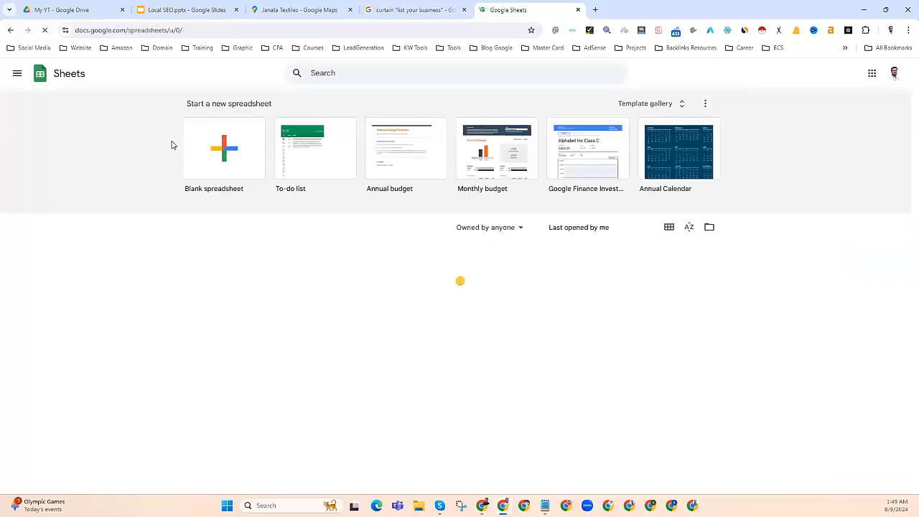
pyautogui.click(224, 149)
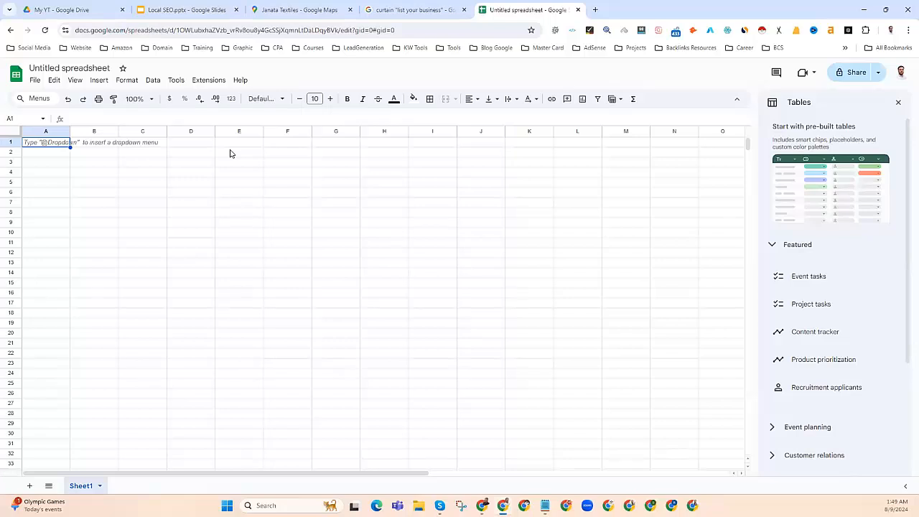
pyautogui.click(406, 9)
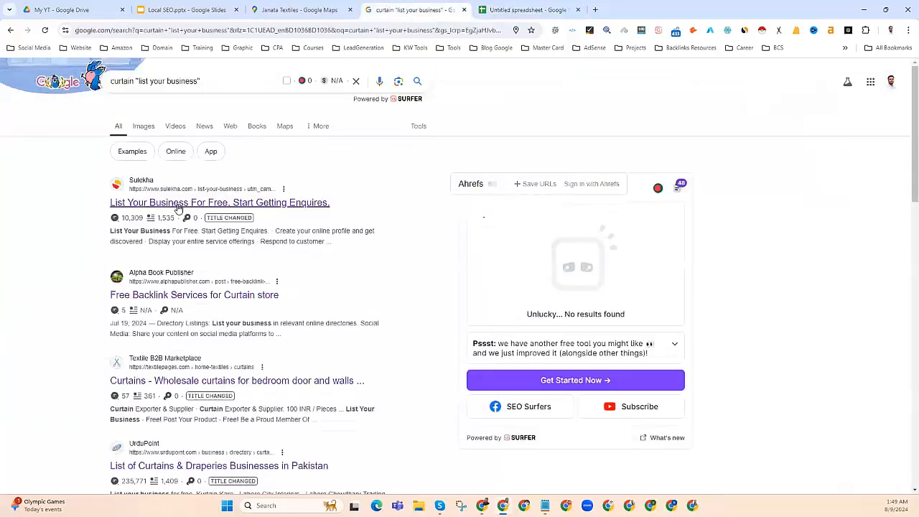
pyautogui.scroll(-2, 185, 208)
pyautogui.scroll(-15, 184, 208)
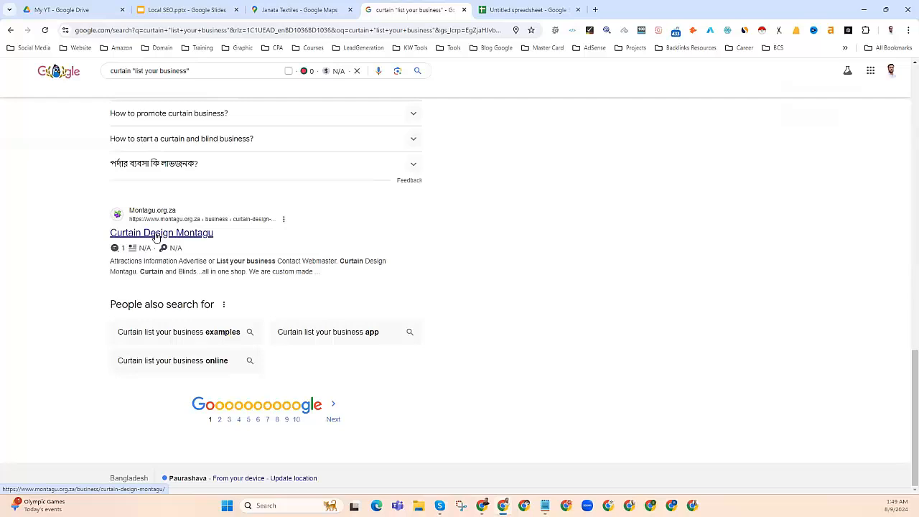
pyautogui.scroll(15, 155, 237)
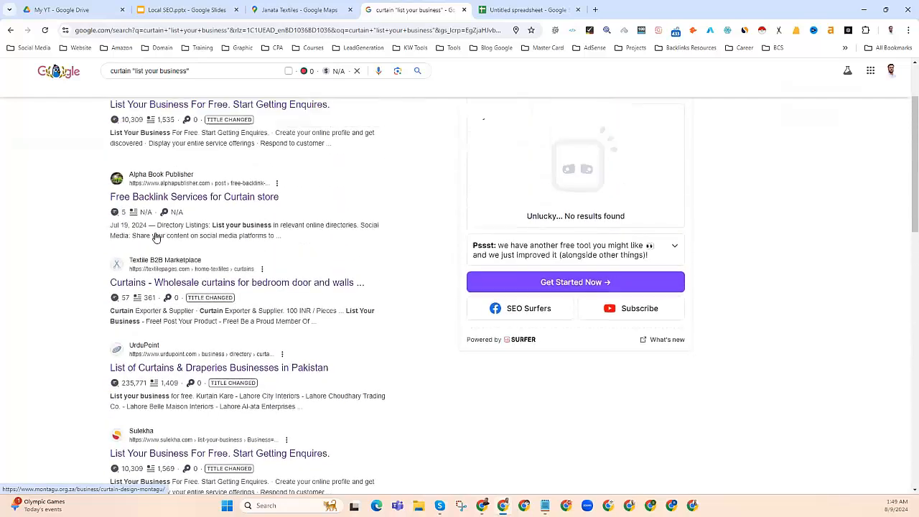
# Step: In the Untitled spreadsheet, select a range of cells down column A, then clear the selection
pyautogui.click(555, 9)
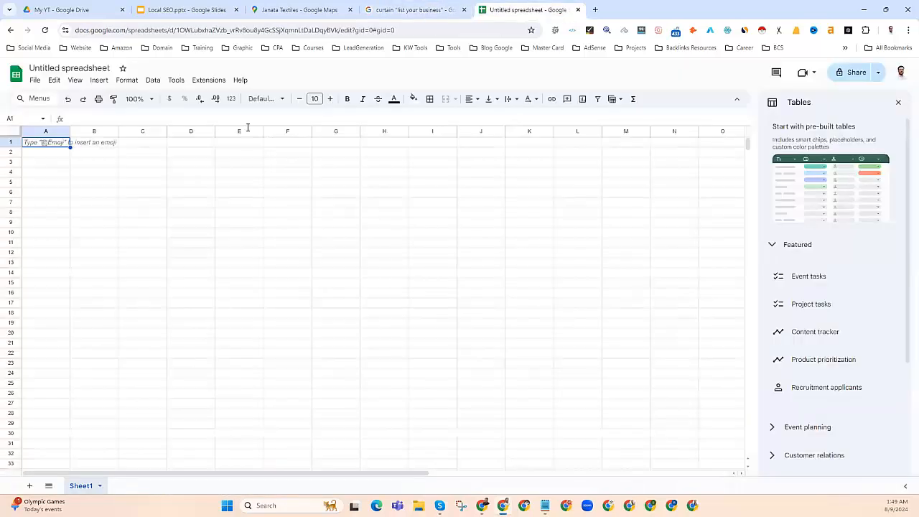
pyautogui.moveTo(41, 152); pyautogui.dragTo(36, 283)
pyautogui.click(96, 265)
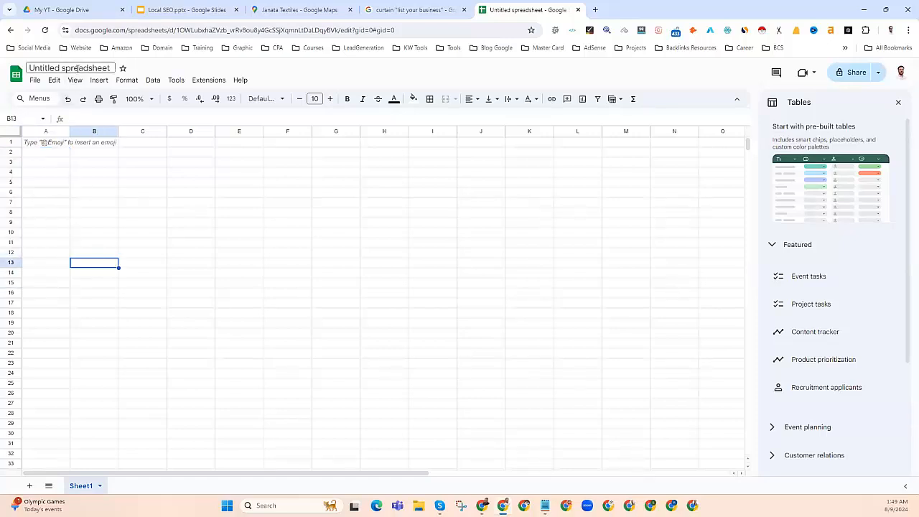
pyautogui.moveTo(45, 152); pyautogui.dragTo(57, 270)
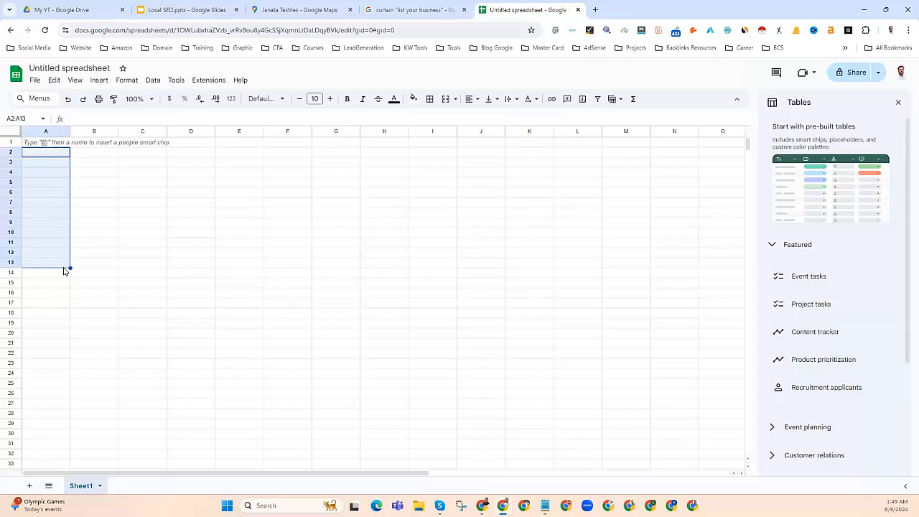
pyautogui.click(80, 274)
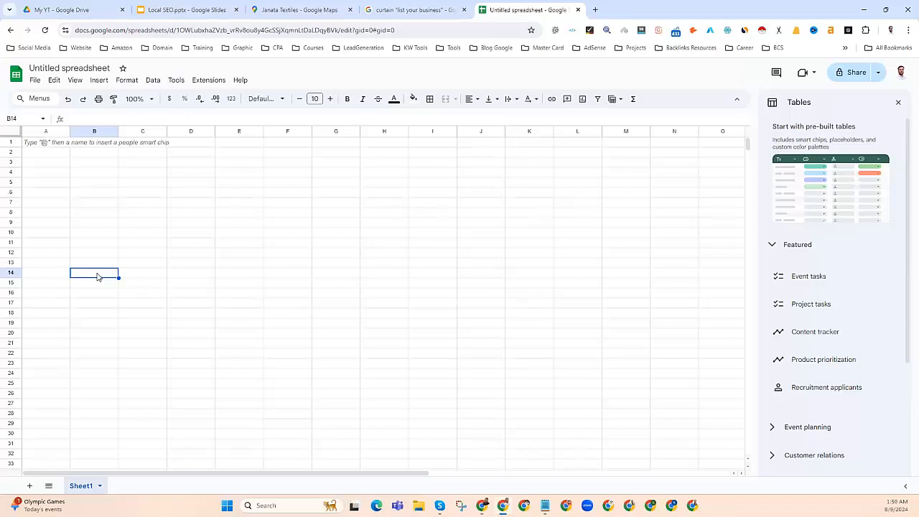
# Step: Step through cells A2 to A6, then close the empty spreadsheet tab
pyautogui.click(49, 155)
pyautogui.click(49, 164)
pyautogui.click(49, 174)
pyautogui.click(50, 182)
pyautogui.click(51, 192)
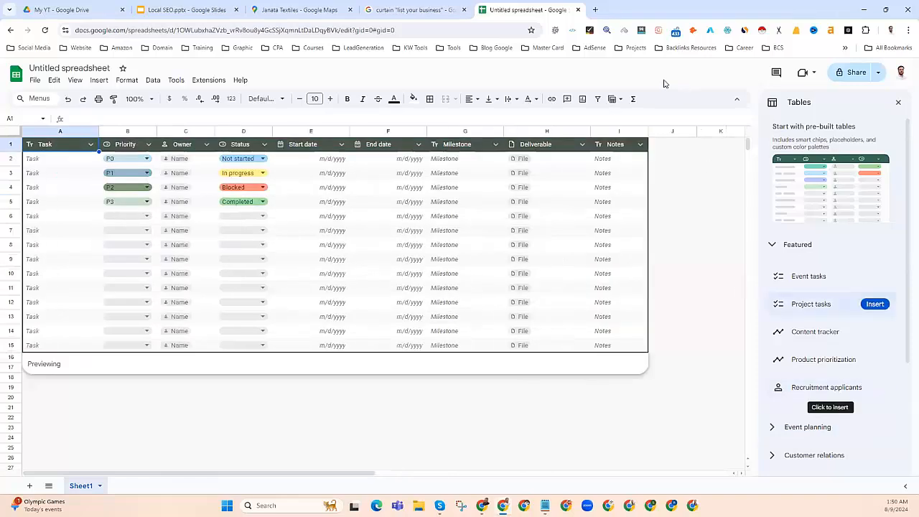
pyautogui.click(578, 11)
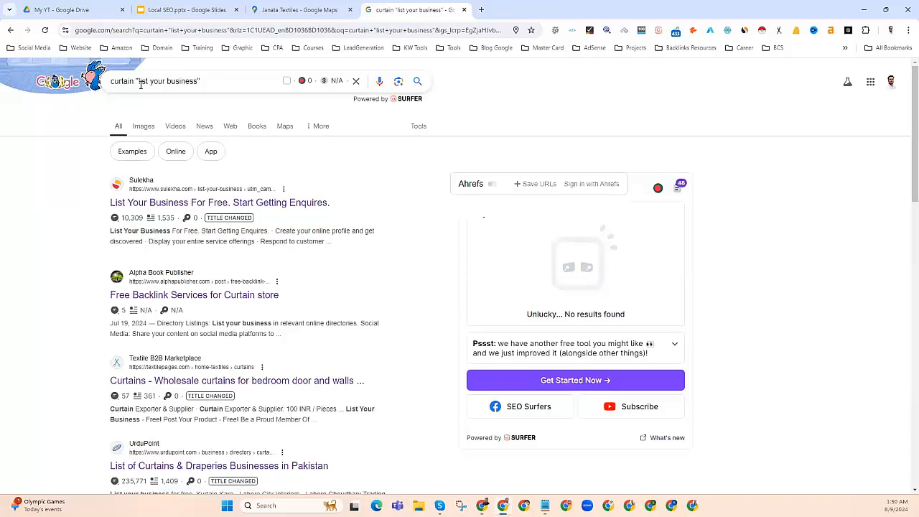
# Step: Search Google for 'nap citation site list'
pyautogui.click(142, 29)
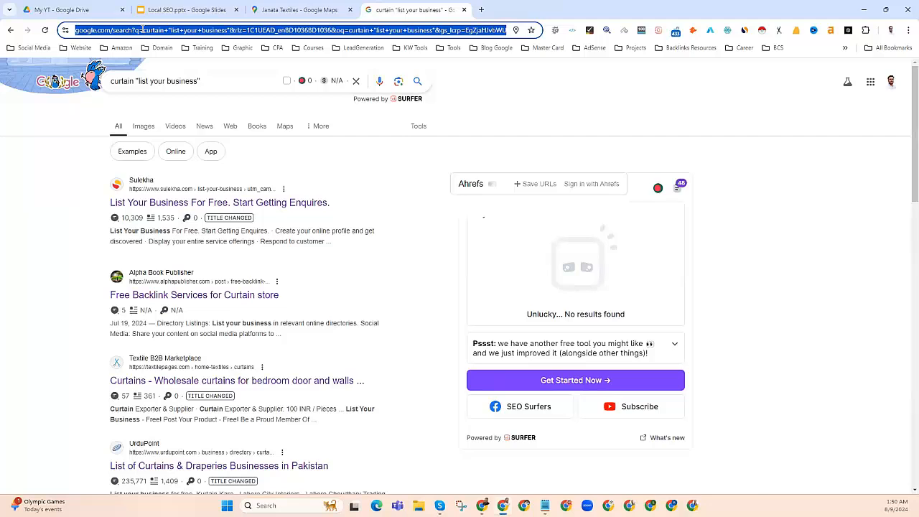
pyautogui.write('na')
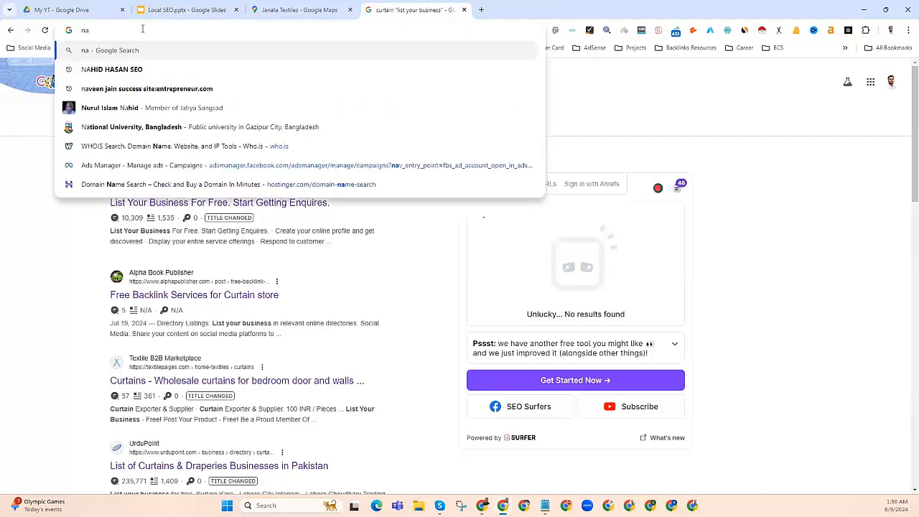
pyautogui.write('p citation site ')
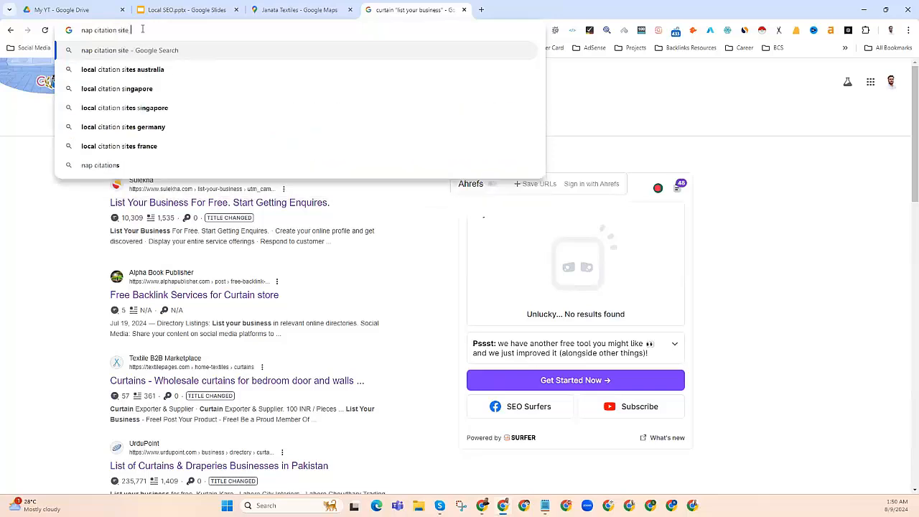
pyautogui.write('list')
pyautogui.press('Return')
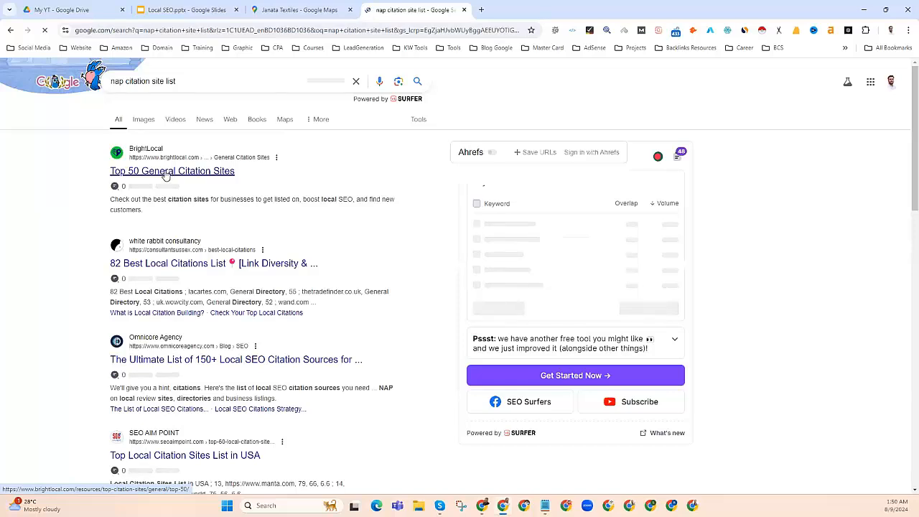
# Step: Open BrightLocal Top 50, 82 Best Local Citations and The Ultimate List of 150+ in new tabs
pyautogui.rightClick(166, 176)
pyautogui.click(178, 180)
pyautogui.rightClick(156, 267)
pyautogui.click(160, 276)
pyautogui.scroll(-2, 160, 278)
pyautogui.rightClick(161, 271)
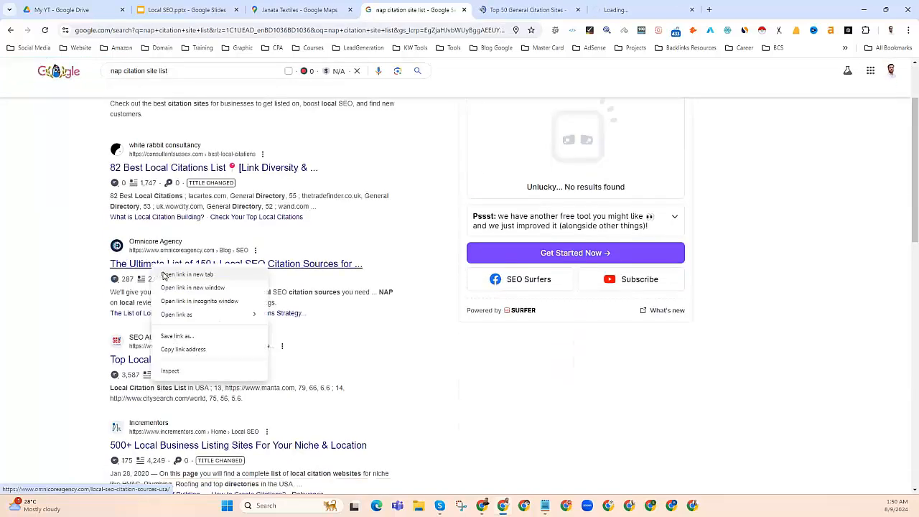
pyautogui.click(163, 276)
# Step: Move to the BrightLocal page and bring its Top 50 General Business Listing Sites table into view
pyautogui.hotkey('ctrl', 'Tab')
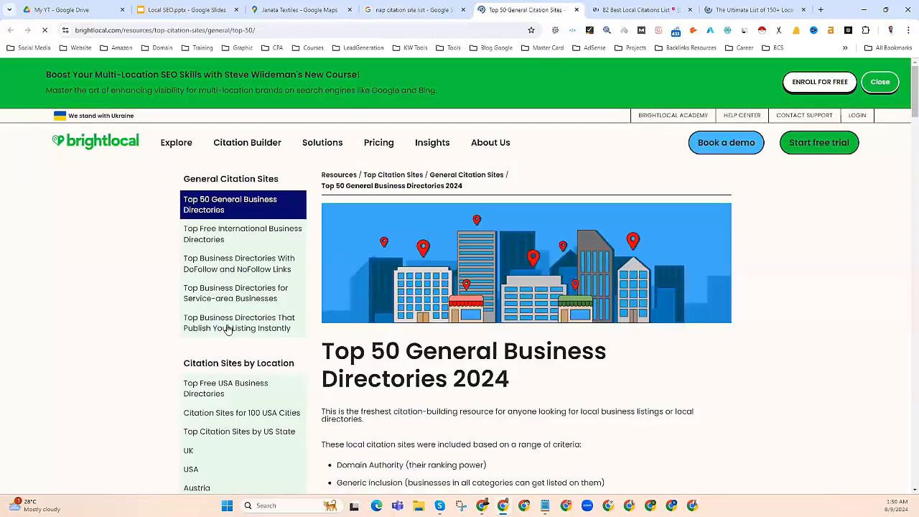
pyautogui.scroll(-4, 412, 374)
pyautogui.scroll(-8, 412, 375)
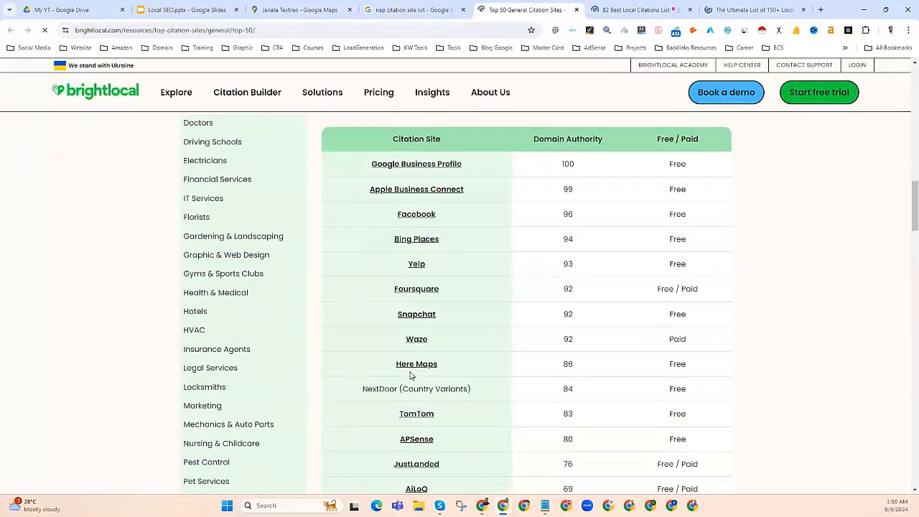
pyautogui.scroll(3, 412, 375)
pyautogui.scroll(-2, 412, 375)
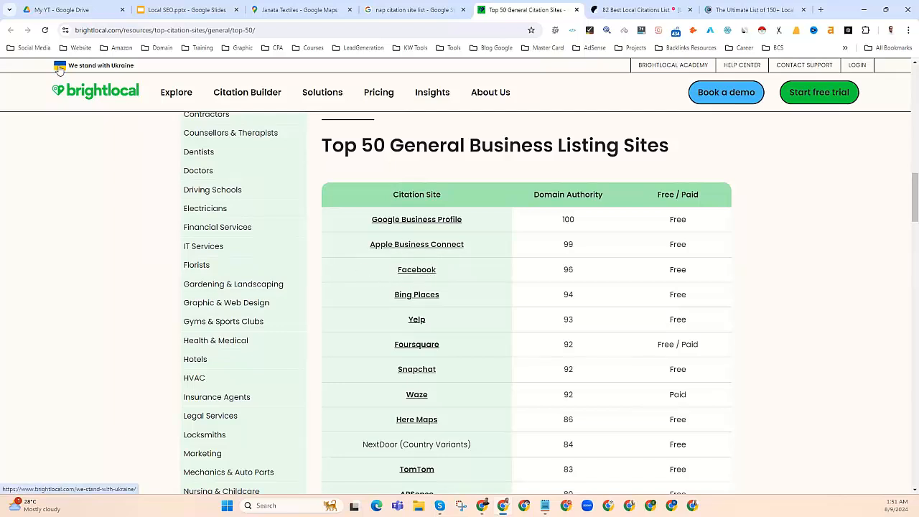
# Step: Open the Facebook profile from the Social Media bookmarks folder in a new tab
pyautogui.click(31, 48)
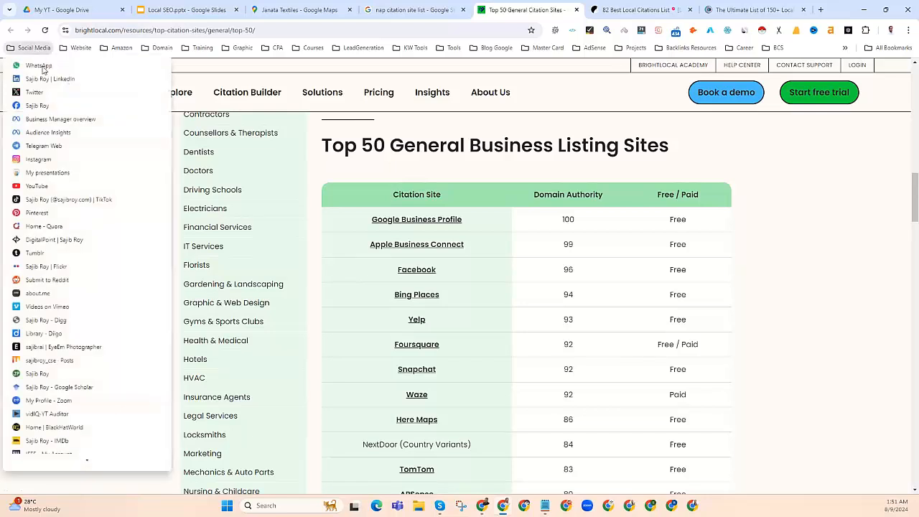
pyautogui.rightClick(31, 108)
pyautogui.click(45, 117)
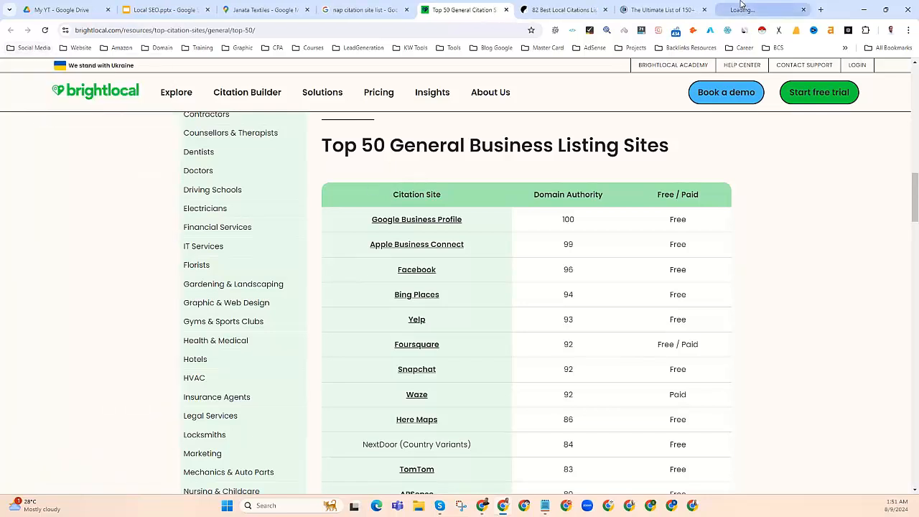
# Step: Switch Facebook to the business Page profile and show its Page details with the management sidebar
pyautogui.click(742, 9)
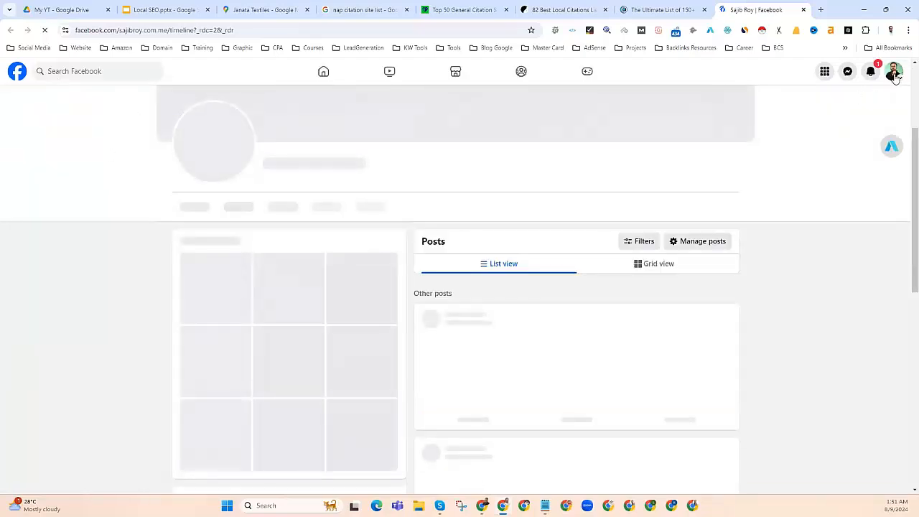
pyautogui.click(895, 72)
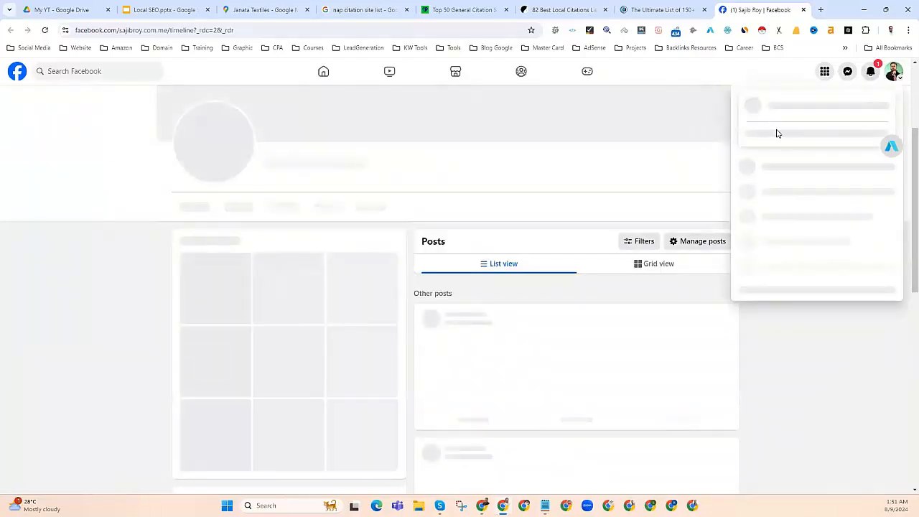
pyautogui.click(773, 139)
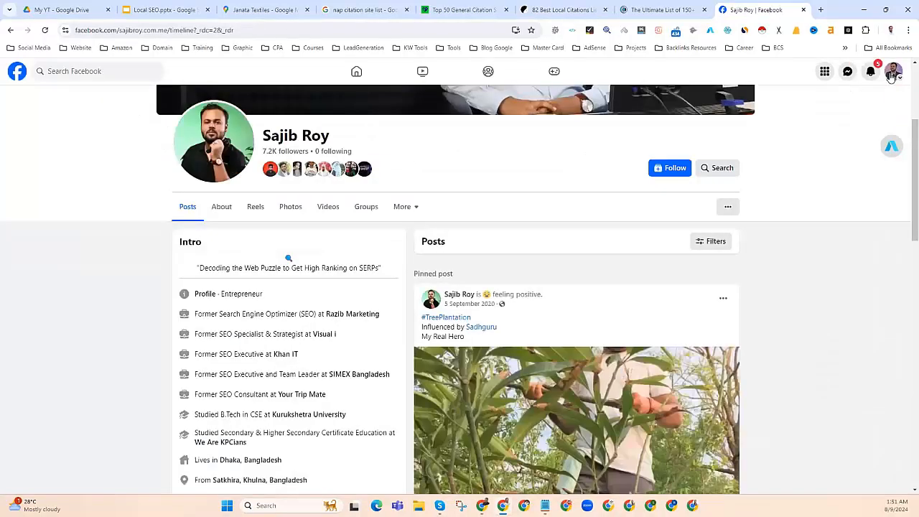
pyautogui.click(894, 72)
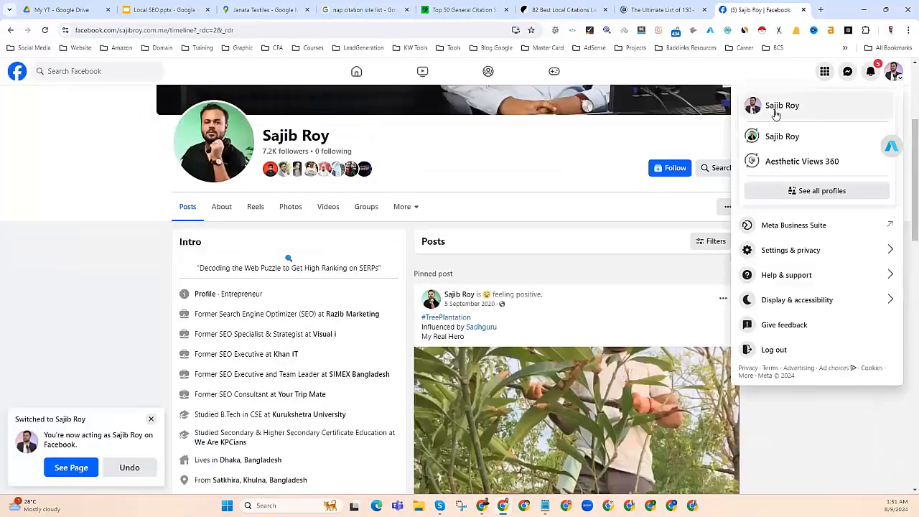
pyautogui.click(770, 108)
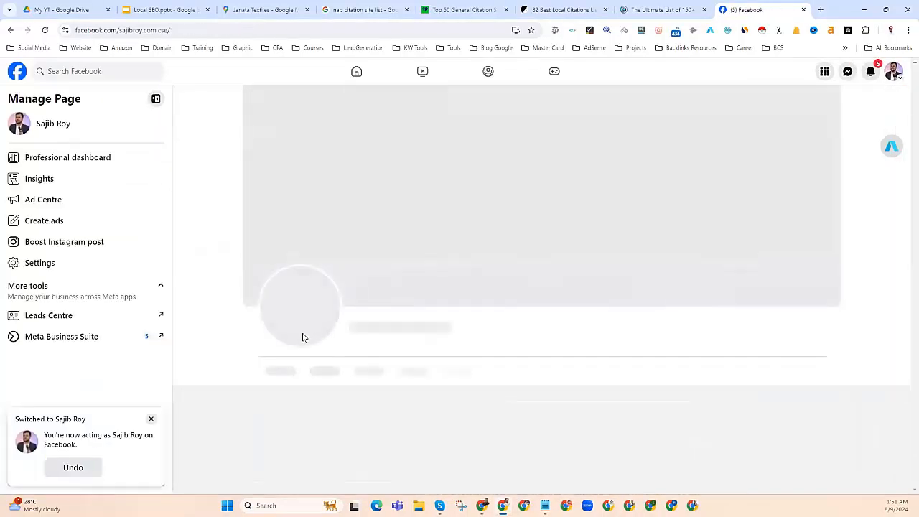
pyautogui.scroll(-1, 304, 337)
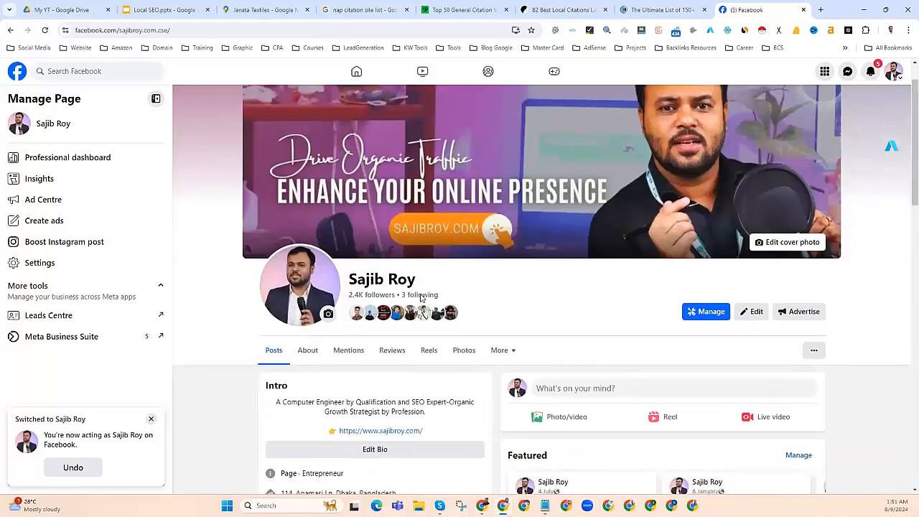
pyautogui.moveTo(421, 279); pyautogui.dragTo(351, 279)
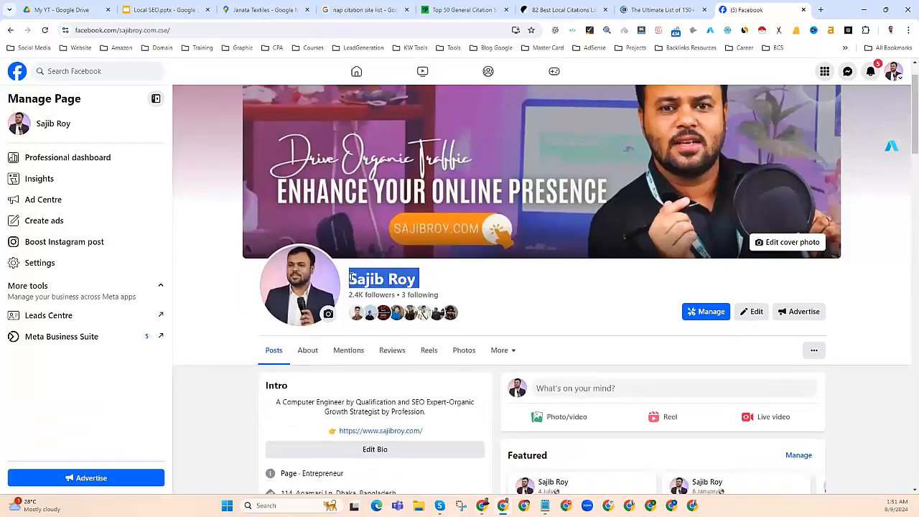
# Step: In a new tab, search Google for the business owner's name and highlight the name on its Business Profile panel
pyautogui.click(821, 10)
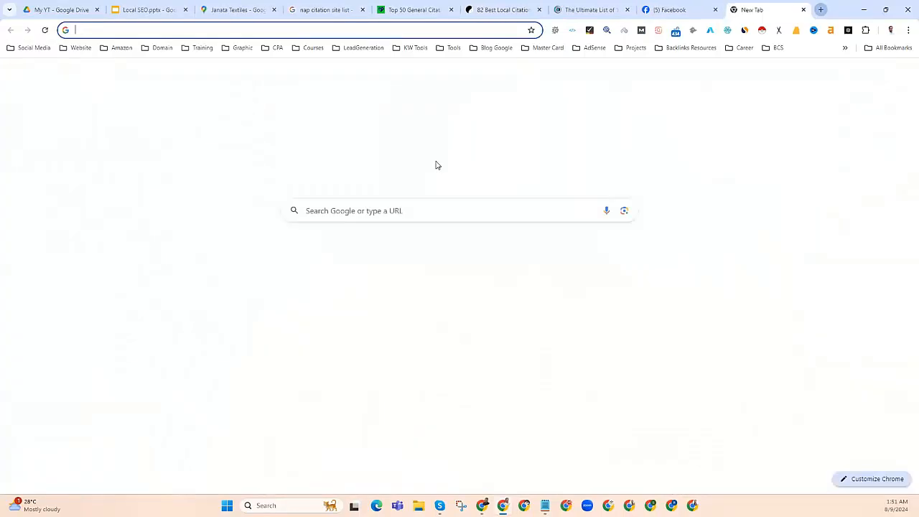
pyautogui.click(145, 29)
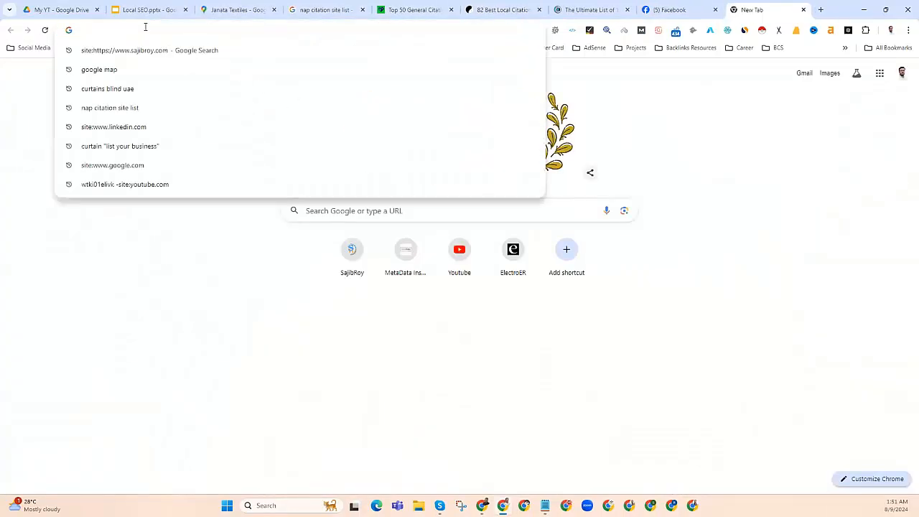
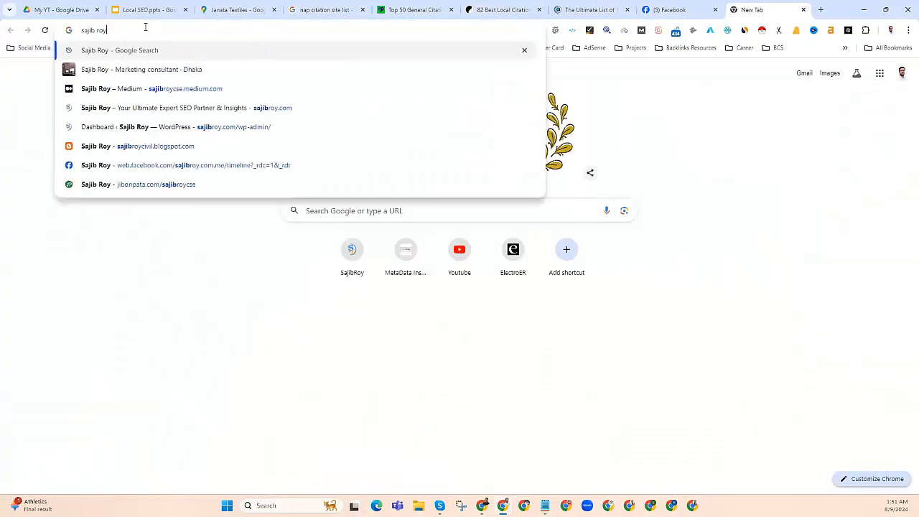
pyautogui.press('Return')
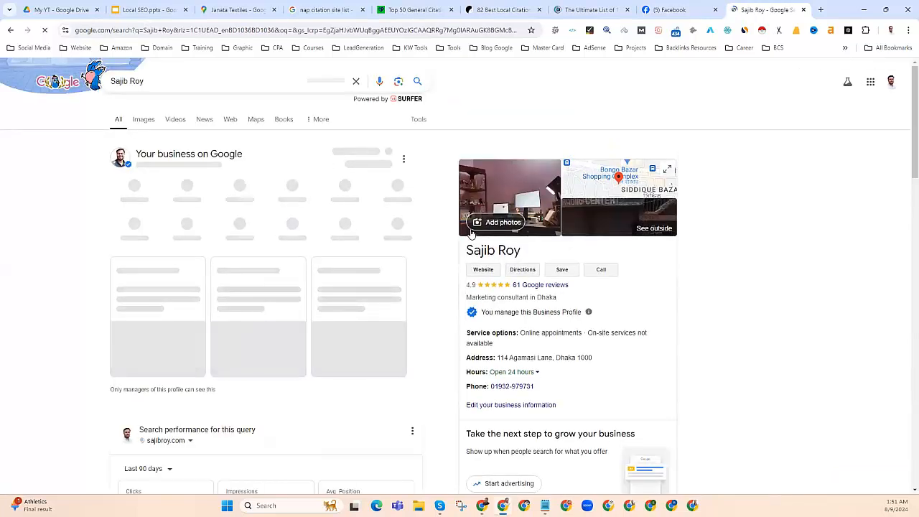
pyautogui.moveTo(466, 277); pyautogui.dragTo(522, 274)
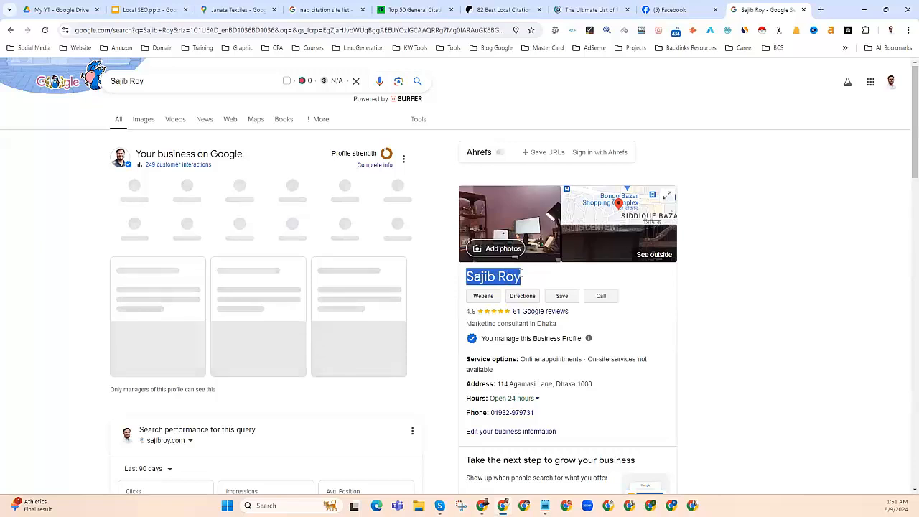
# Step: On the Facebook Page, scroll to the Intro and highlight the Page's address
pyautogui.click(668, 10)
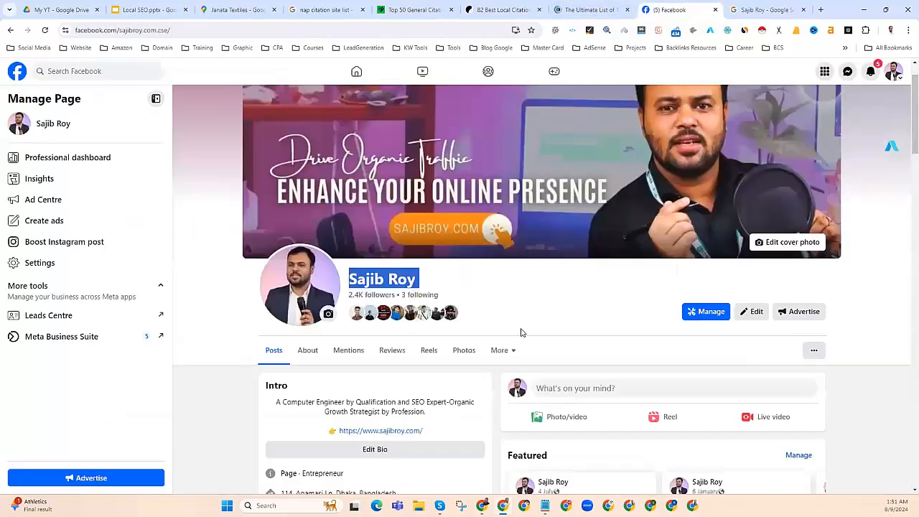
pyautogui.scroll(-3, 382, 275)
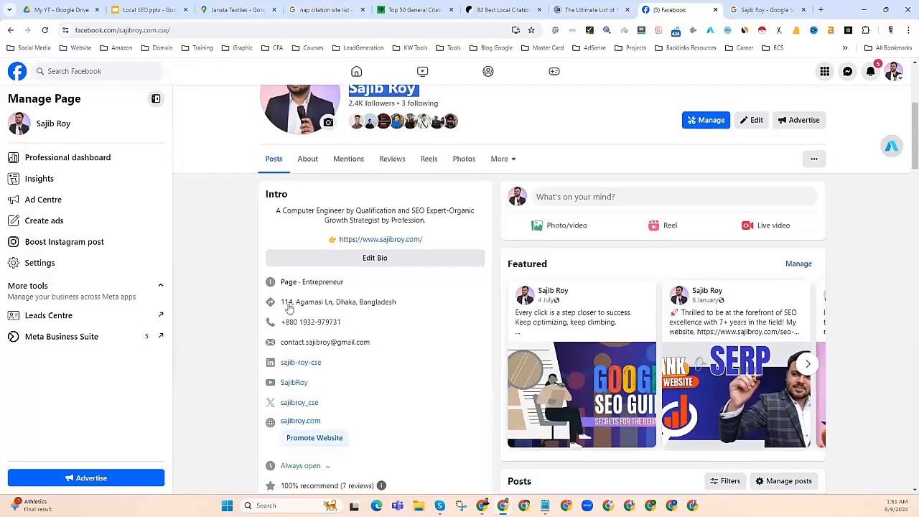
pyautogui.moveTo(400, 307); pyautogui.dragTo(282, 307)
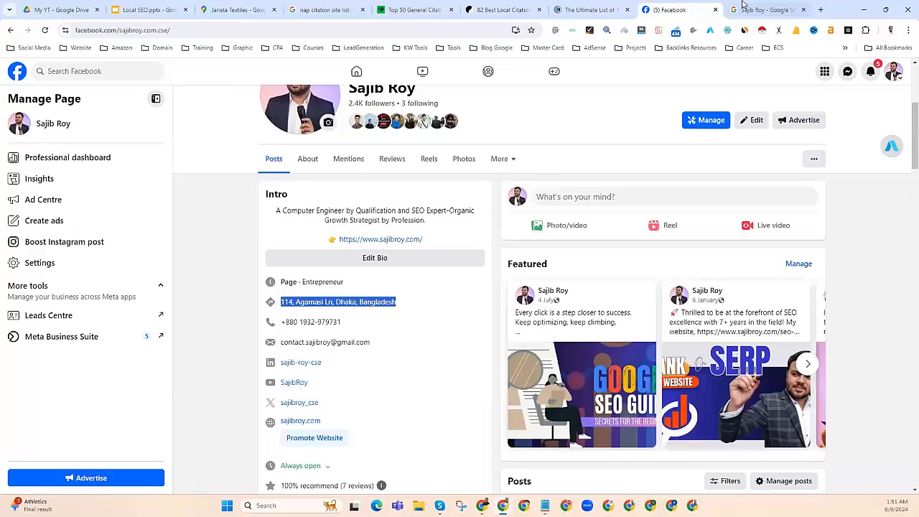
# Step: Highlight the Google Business Profile's full address, compare it against Facebook's, then close the Facebook tab
pyautogui.click(765, 9)
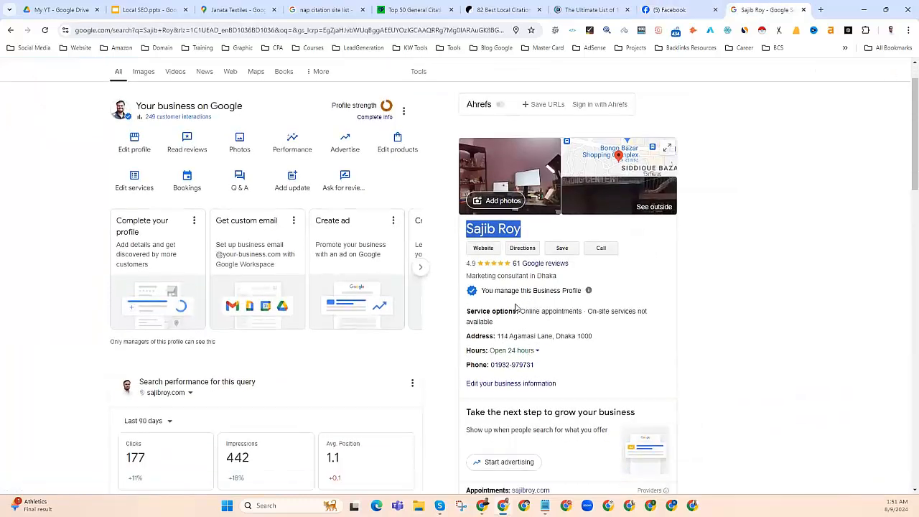
pyautogui.moveTo(526, 336); pyautogui.dragTo(479, 337)
pyautogui.click(602, 337)
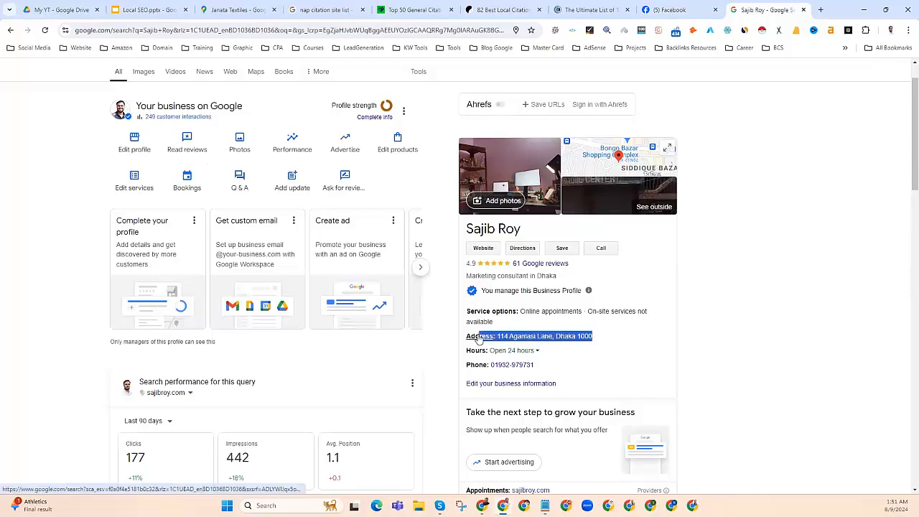
pyautogui.click(667, 9)
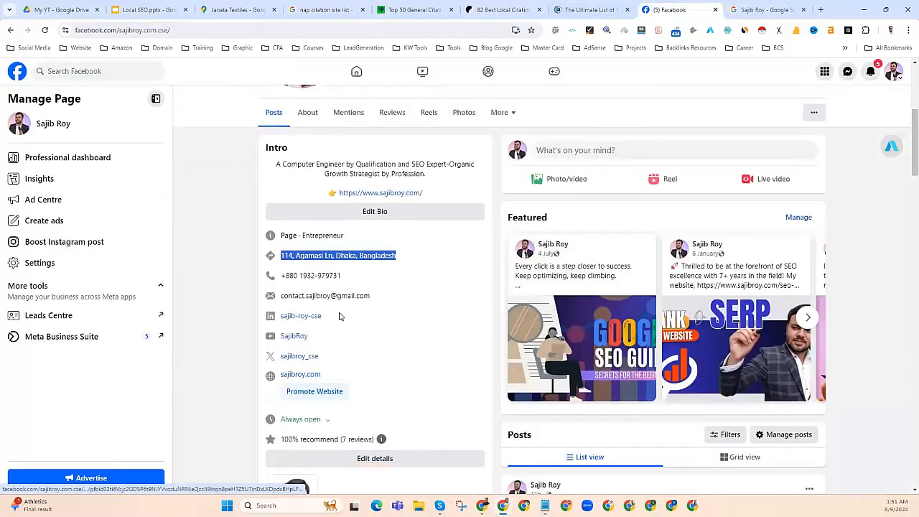
pyautogui.click(740, 11)
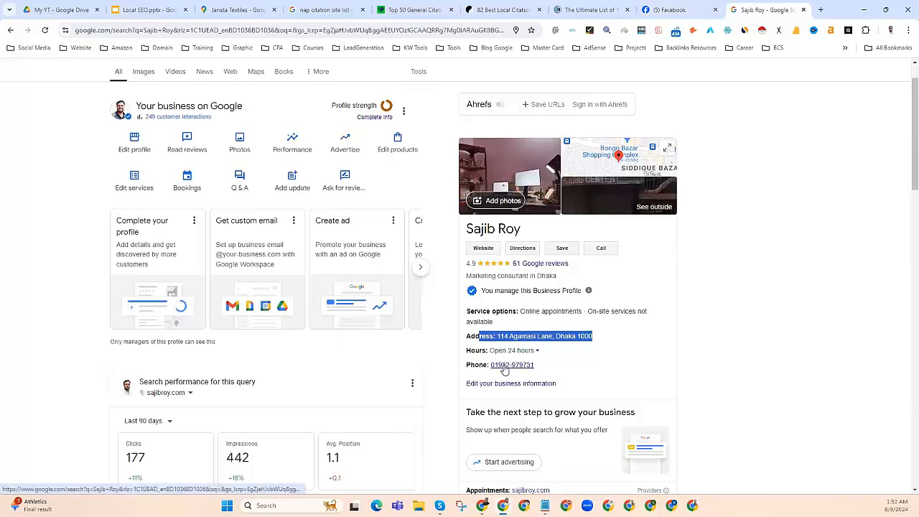
pyautogui.click(660, 9)
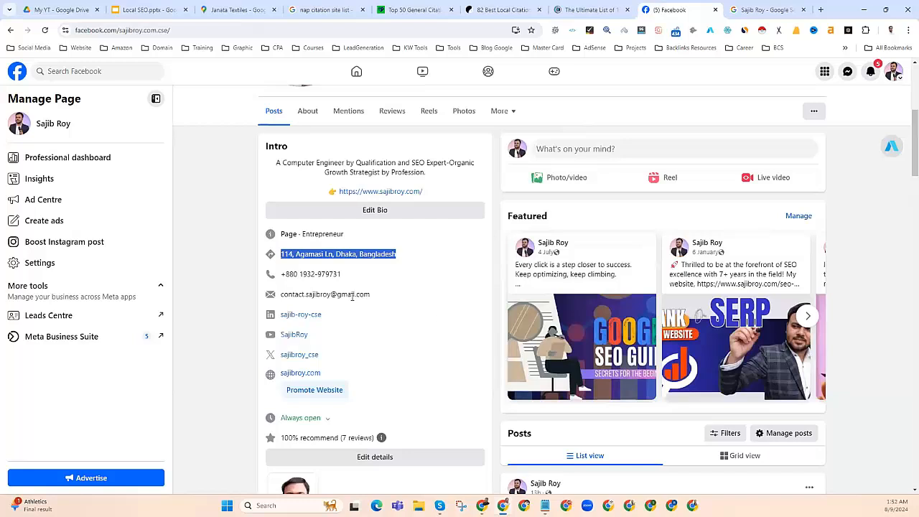
pyautogui.click(713, 8)
# Step: Close the Google search results and scroll through BrightLocal's Top 50 citation sites list
pyautogui.hotkey('ctrl', 'w')
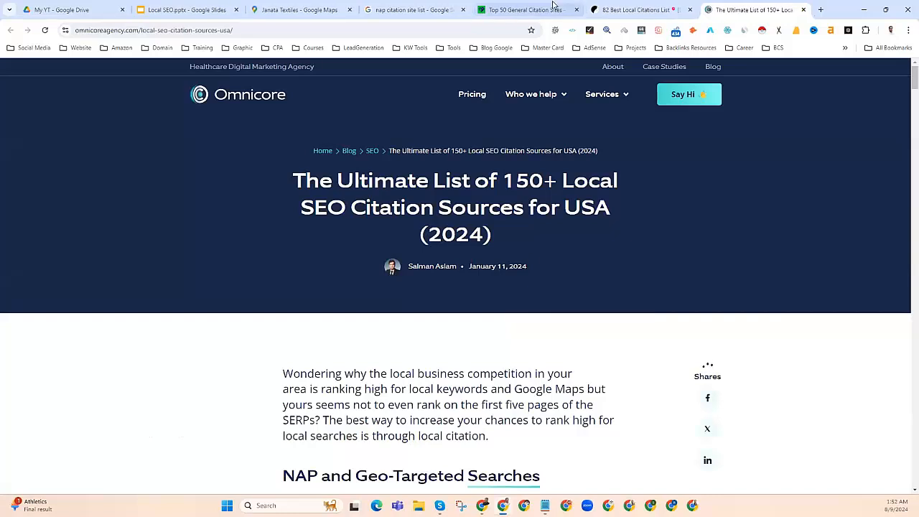
pyautogui.hotkey('ctrl', 'shift', 'Tab')
pyautogui.click(503, 9)
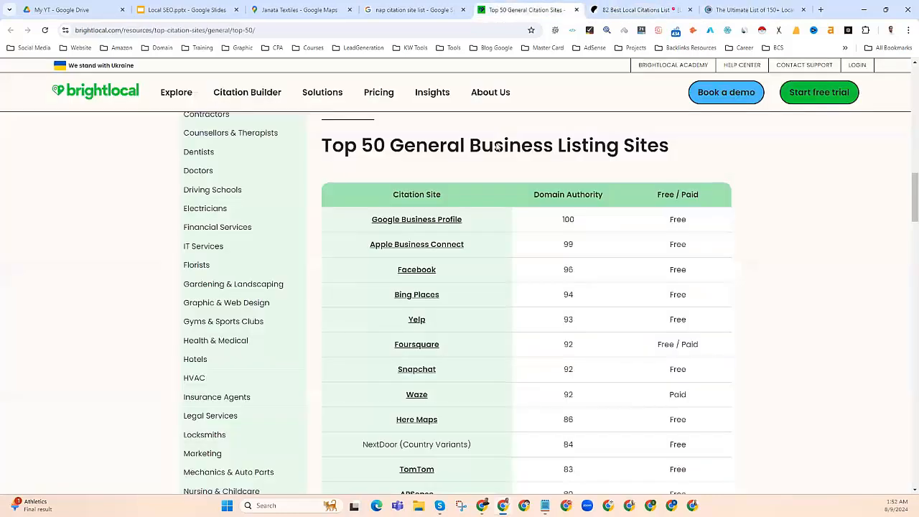
pyautogui.scroll(-1, 402, 309)
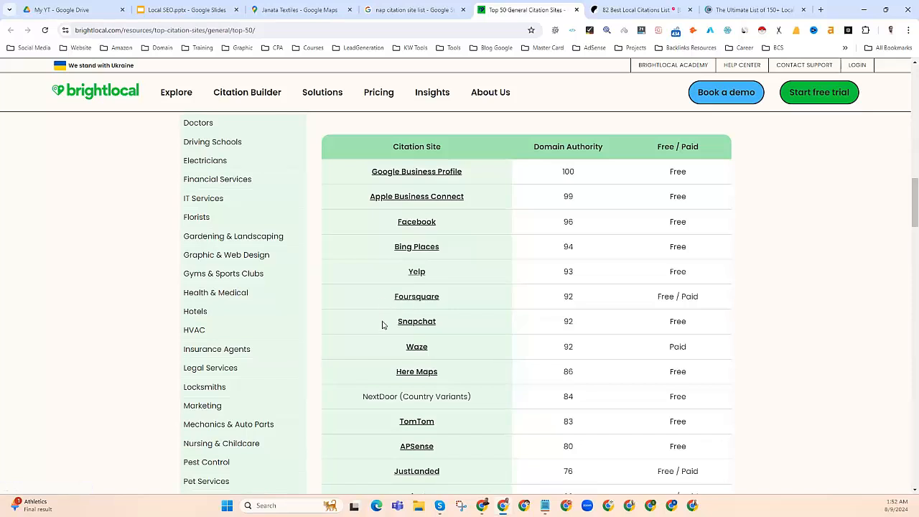
pyautogui.scroll(-1, 446, 331)
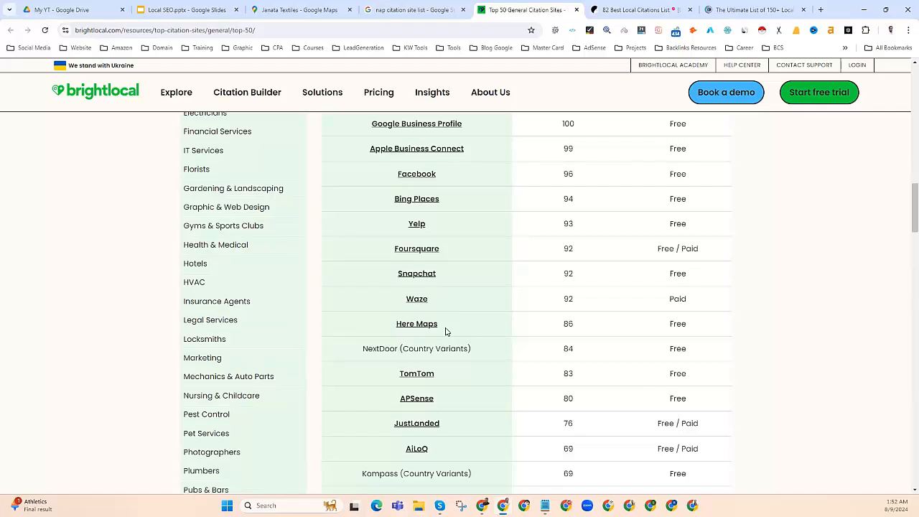
pyautogui.scroll(-4, 446, 331)
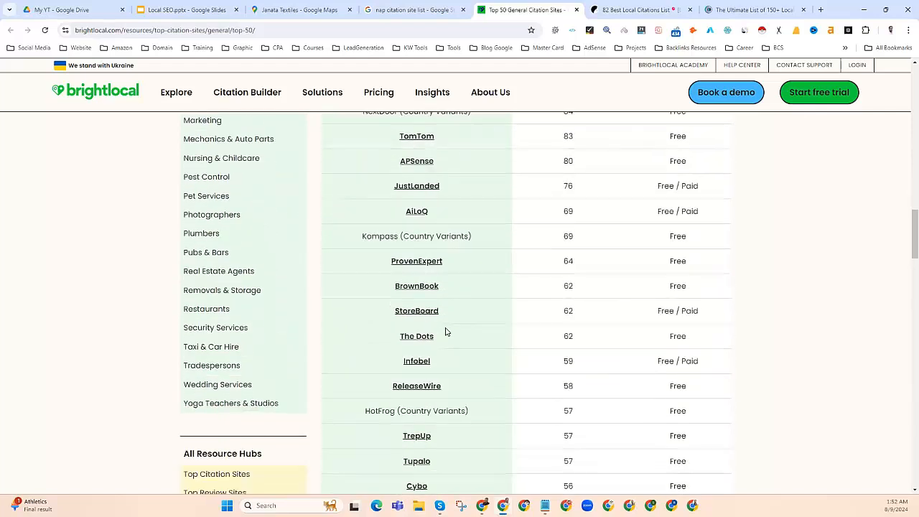
pyautogui.scroll(-3, 446, 332)
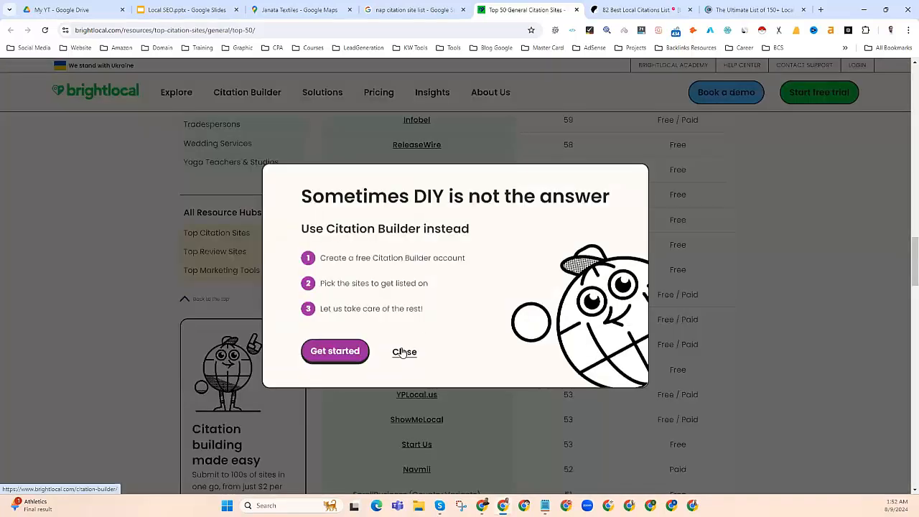
# Step: Dismiss the Citation Builder promotion and review the rest of the Top 50 table
pyautogui.click(405, 352)
pyautogui.scroll(-3, 417, 379)
pyautogui.scroll(-3, 417, 379)
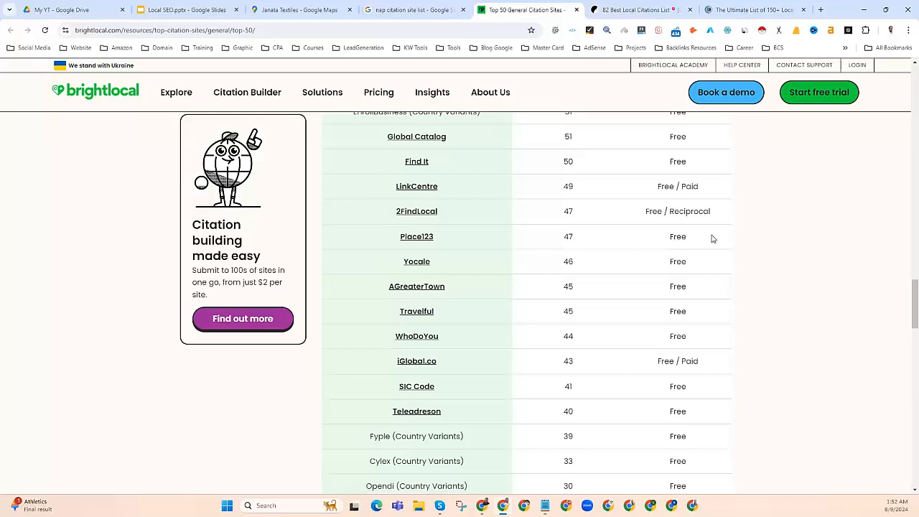
pyautogui.scroll(2, 604, 277)
pyautogui.scroll(10, 601, 275)
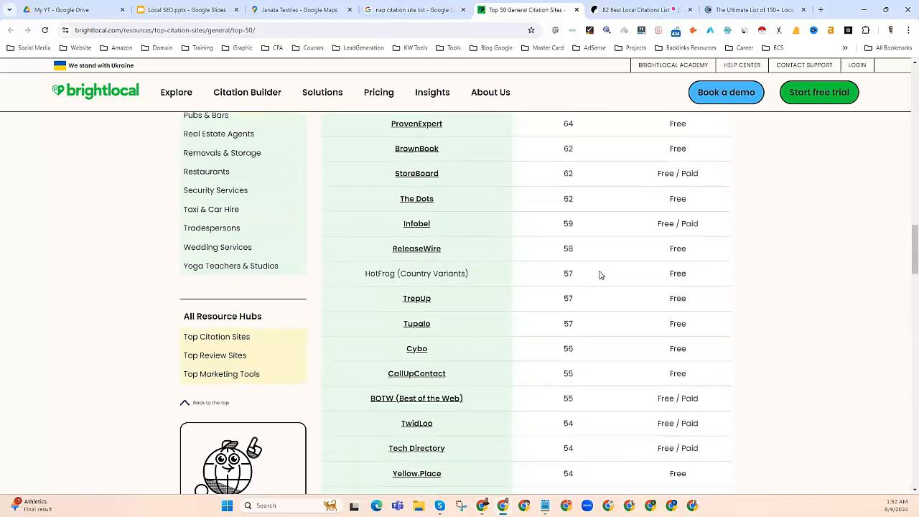
pyautogui.scroll(-2, 598, 279)
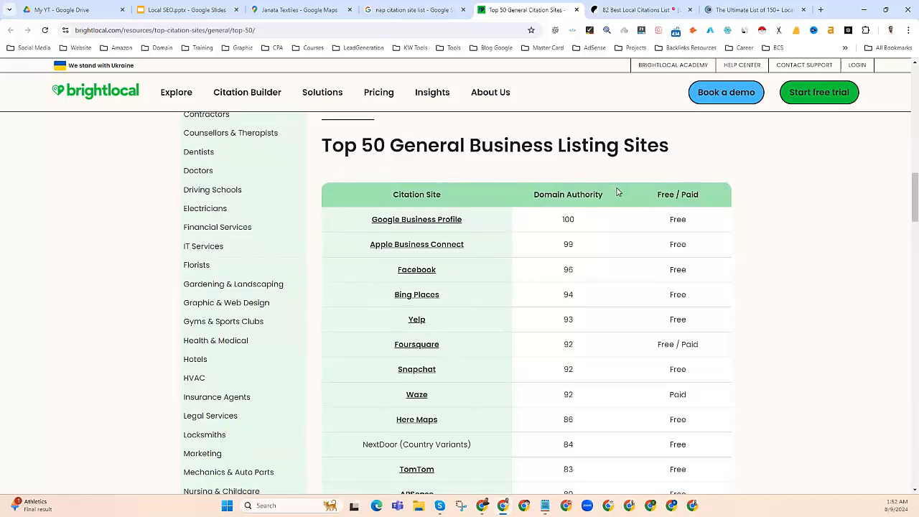
pyautogui.scroll(-5, 546, 302)
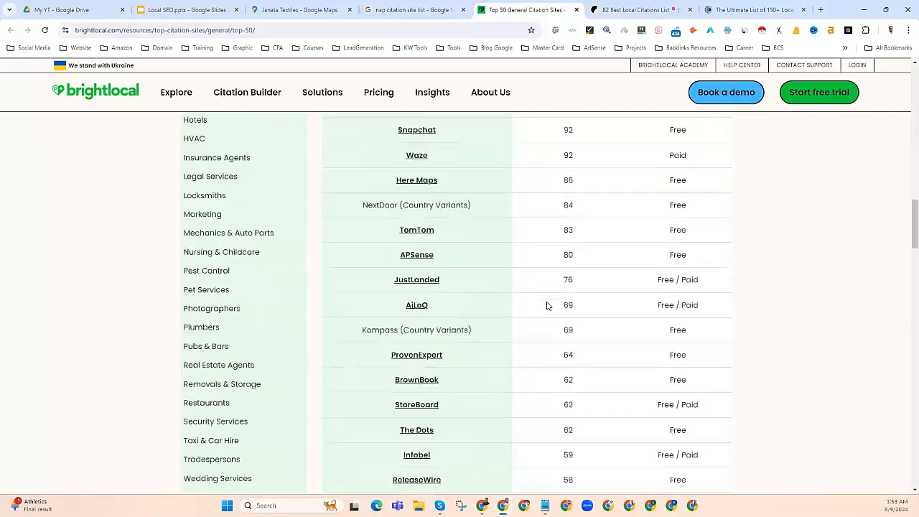
pyautogui.scroll(-15, 543, 325)
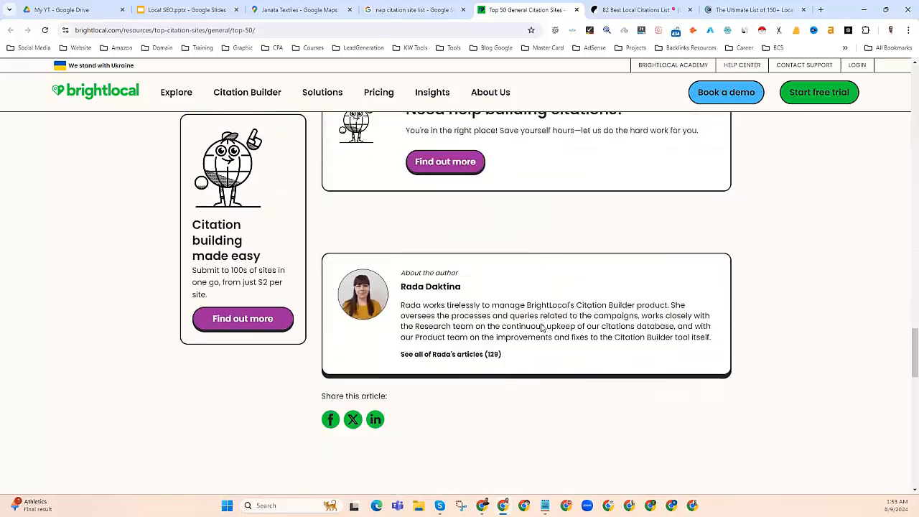
pyautogui.scroll(12, 541, 329)
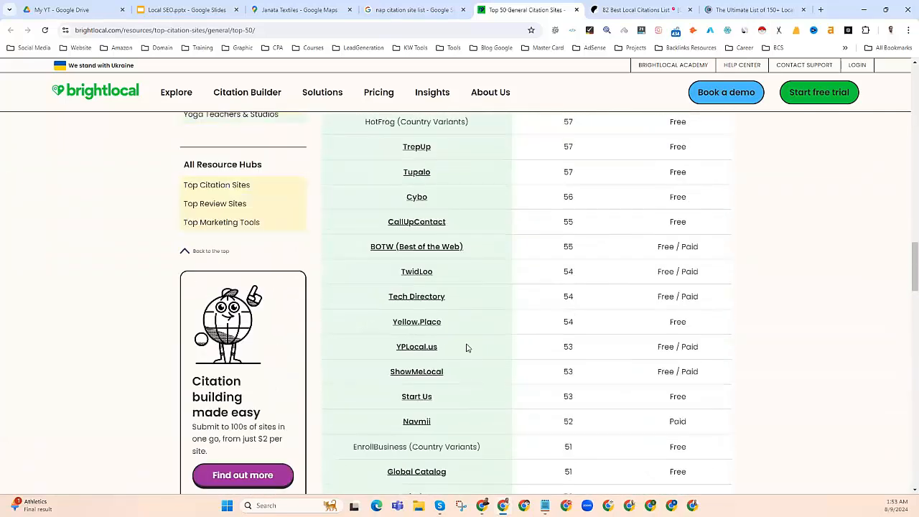
pyautogui.scroll(15, 445, 349)
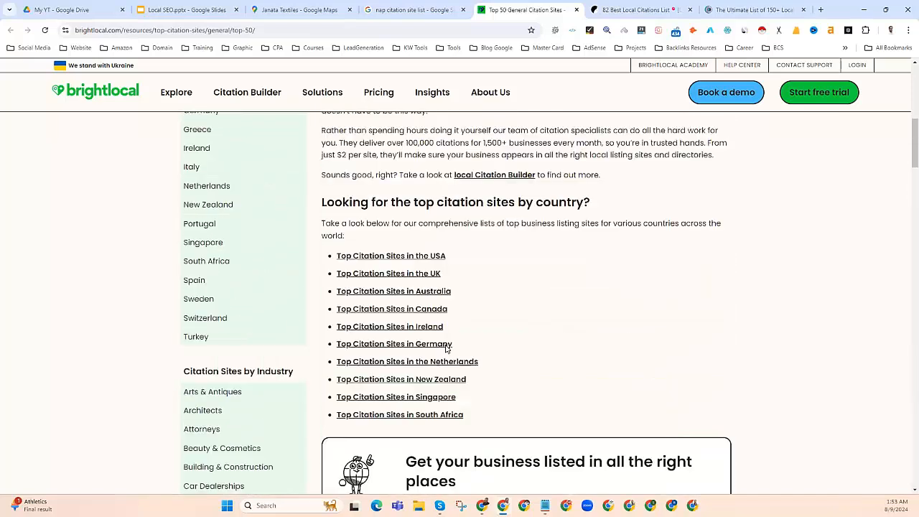
pyautogui.scroll(5, 445, 349)
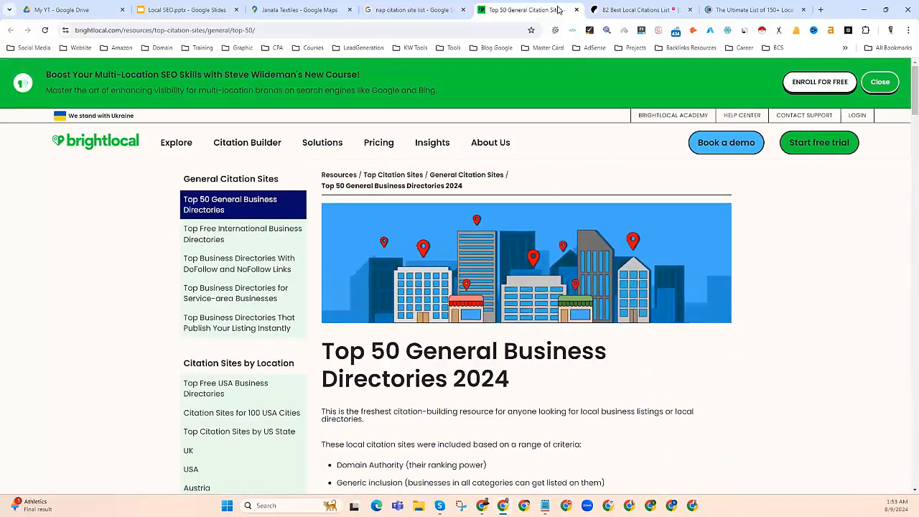
# Step: Close the three citation-list tabs and return to the Local SEO slide listing NAP Citation
pyautogui.click(578, 10)
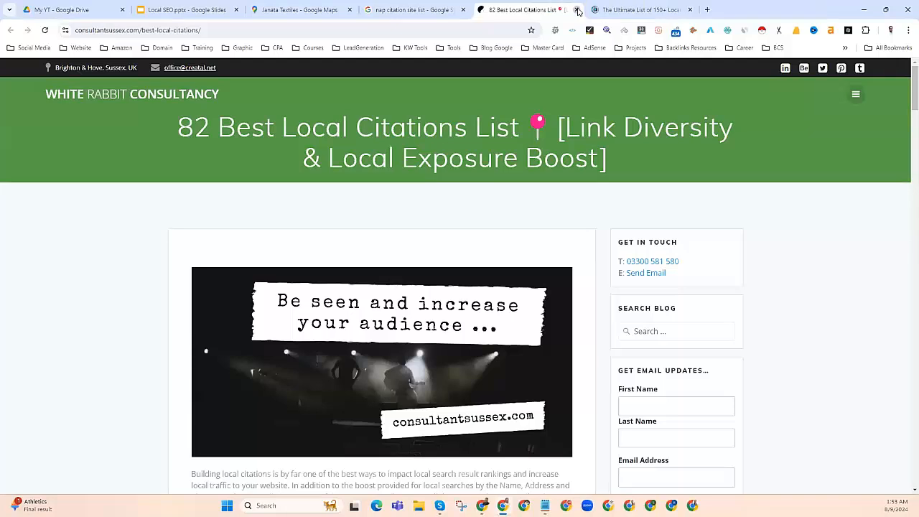
pyautogui.click(578, 10)
pyautogui.click(578, 10)
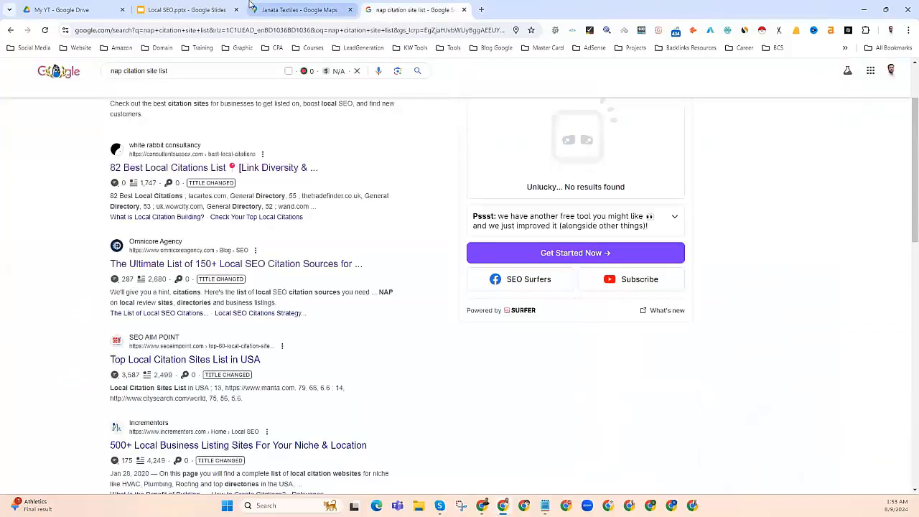
pyautogui.click(187, 10)
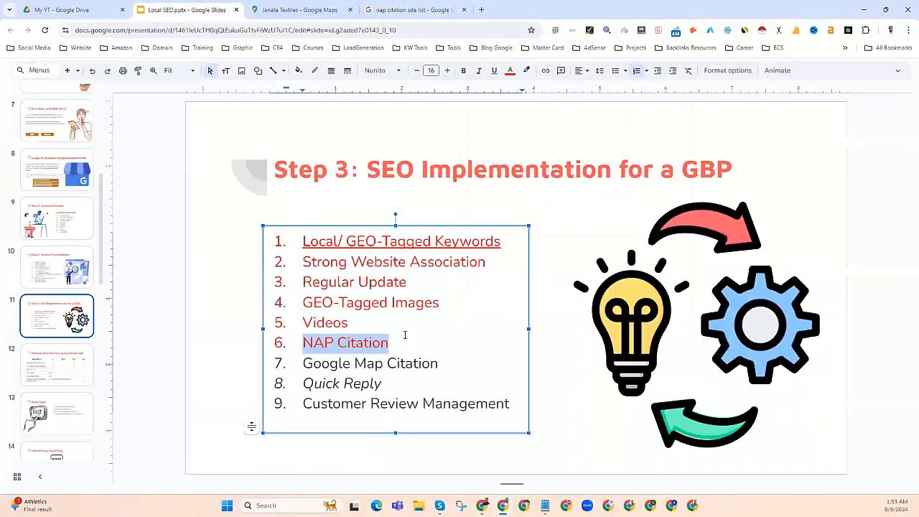
pyautogui.click(352, 342)
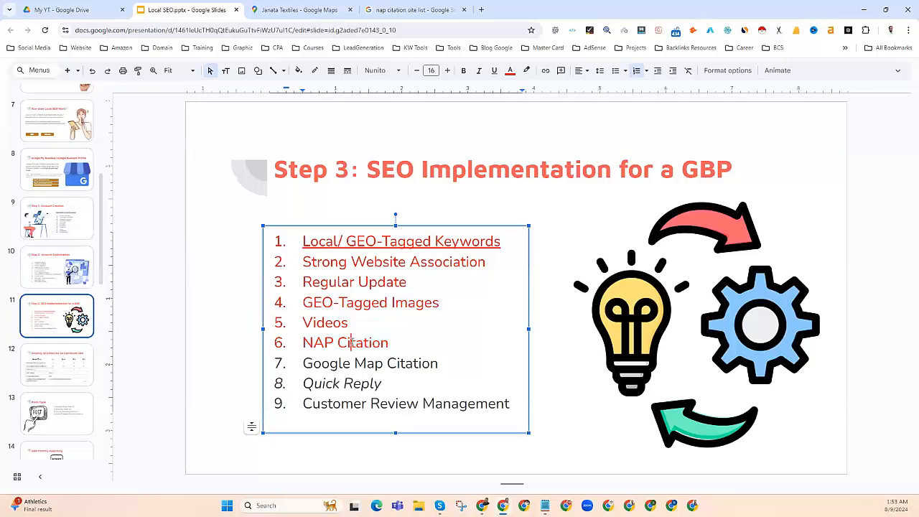